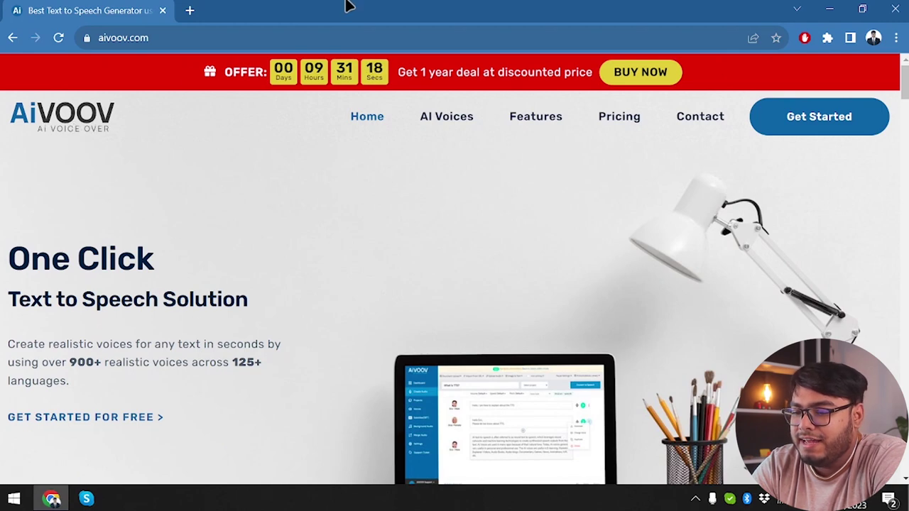
- Scroll down the homepage to the Use Cases cards: audio articles, YouTube, IVR, e-learning and podcasts
{"action": "scroll", "coordinate": [543, 198], "scroll_direction": "down", "scroll_amount": 1}
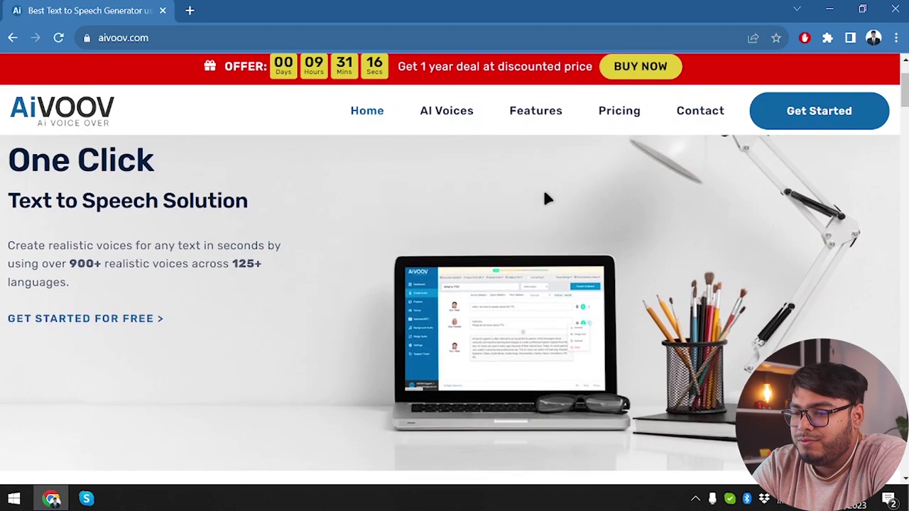
{"action": "scroll", "coordinate": [159, 279], "scroll_direction": "down", "scroll_amount": 1}
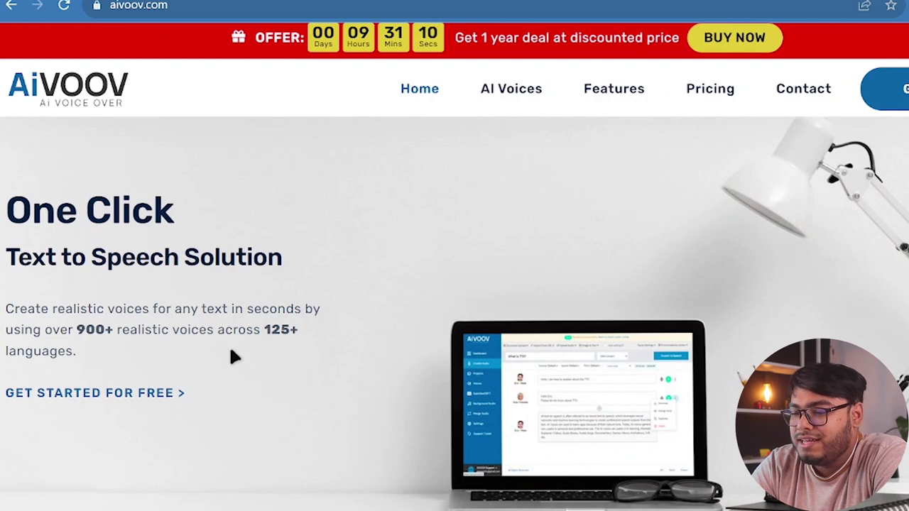
{"action": "scroll", "coordinate": [281, 328], "scroll_direction": "down", "scroll_amount": 1}
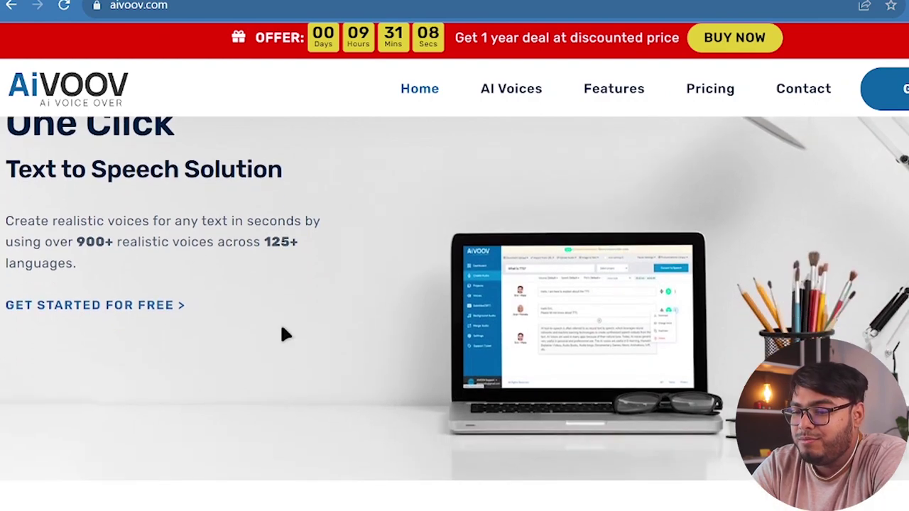
{"action": "scroll", "coordinate": [281, 328], "scroll_direction": "down", "scroll_amount": 2}
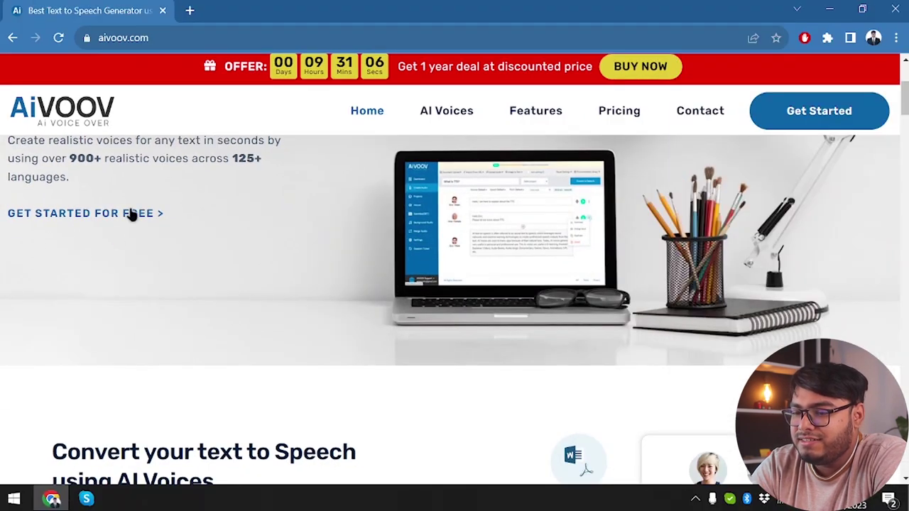
{"action": "scroll", "coordinate": [484, 424], "scroll_direction": "down", "scroll_amount": 2}
{"action": "scroll", "coordinate": [464, 415], "scroll_direction": "down", "scroll_amount": 2}
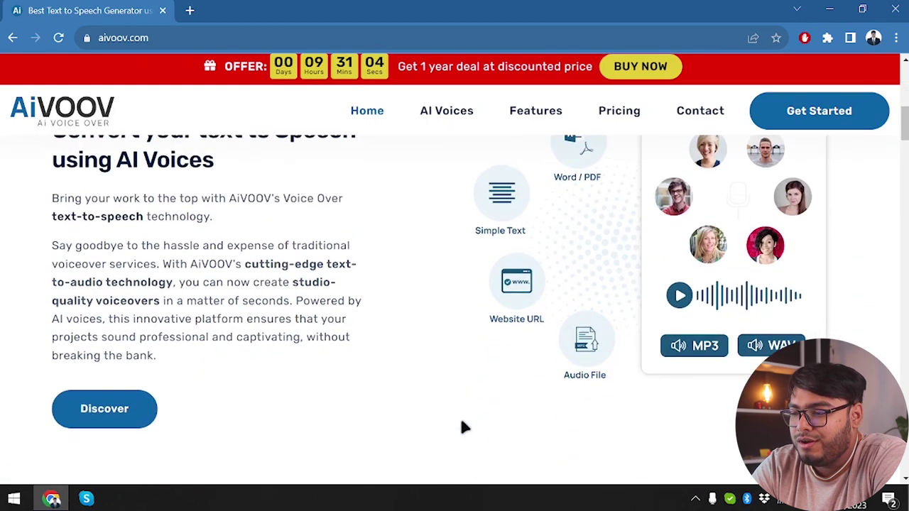
{"action": "scroll", "coordinate": [462, 426], "scroll_direction": "down", "scroll_amount": 2}
{"action": "scroll", "coordinate": [461, 426], "scroll_direction": "up", "scroll_amount": 2}
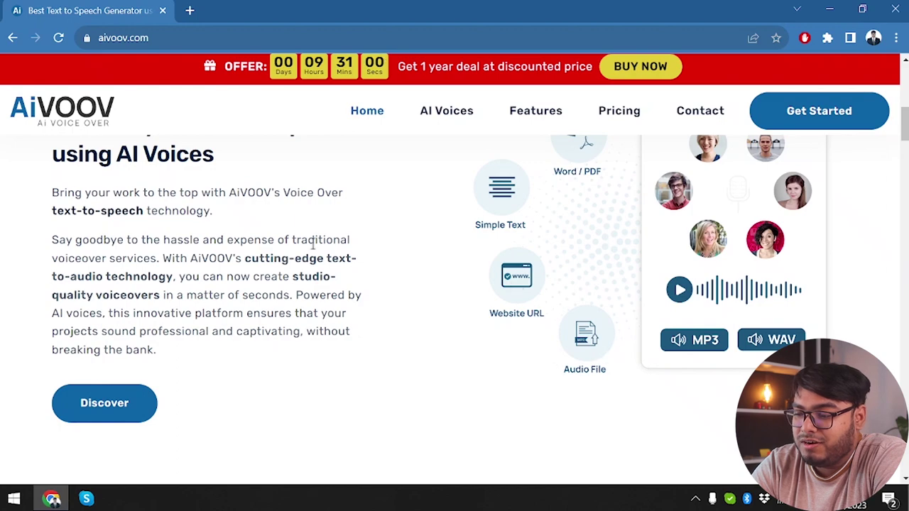
{"action": "scroll", "coordinate": [240, 376], "scroll_direction": "up", "scroll_amount": 1}
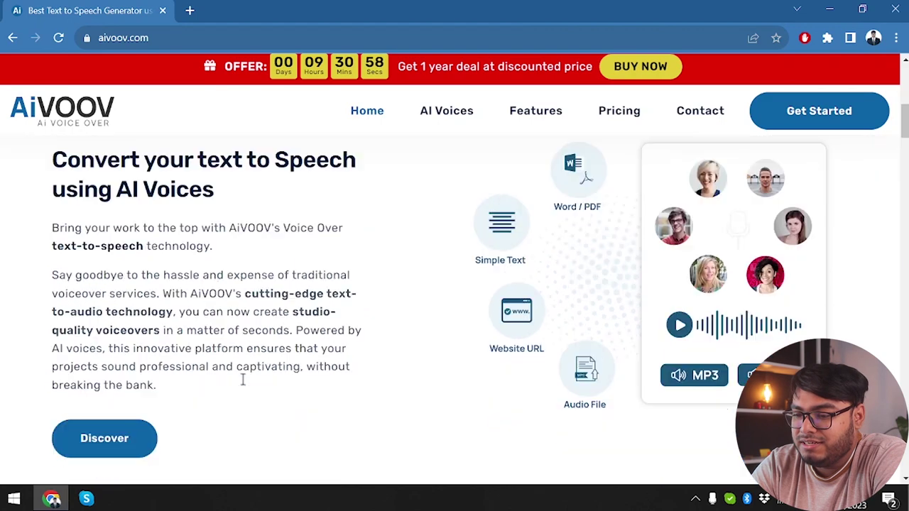
{"action": "scroll", "coordinate": [242, 384], "scroll_direction": "down", "scroll_amount": 5}
{"action": "scroll", "coordinate": [242, 383], "scroll_direction": "down", "scroll_amount": 5}
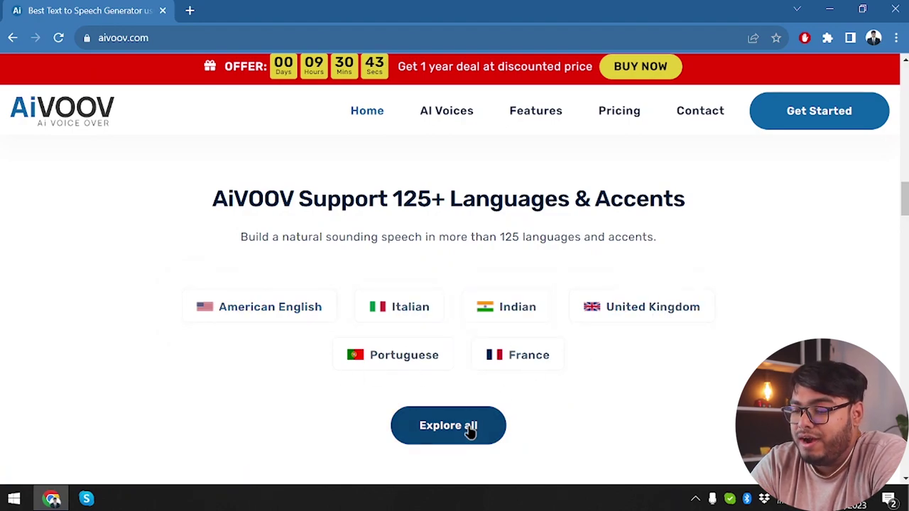
{"action": "scroll", "coordinate": [470, 422], "scroll_direction": "down", "scroll_amount": 5}
{"action": "scroll", "coordinate": [468, 390], "scroll_direction": "up", "scroll_amount": 3}
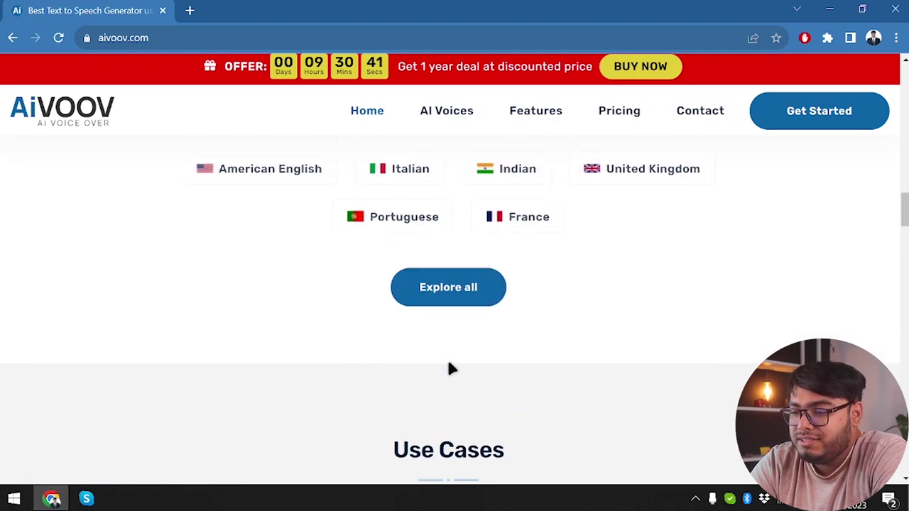
{"action": "scroll", "coordinate": [442, 311], "scroll_direction": "down", "scroll_amount": 8}
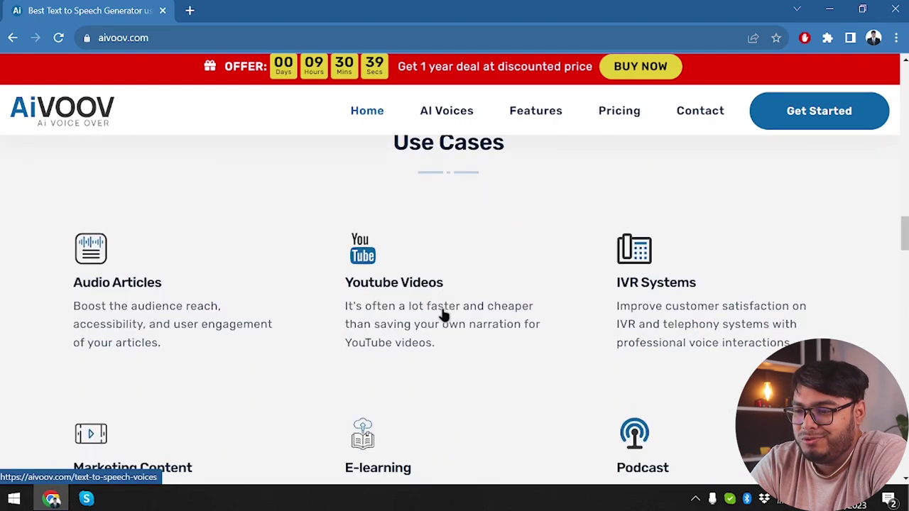
{"action": "scroll", "coordinate": [442, 311], "scroll_direction": "up", "scroll_amount": 3}
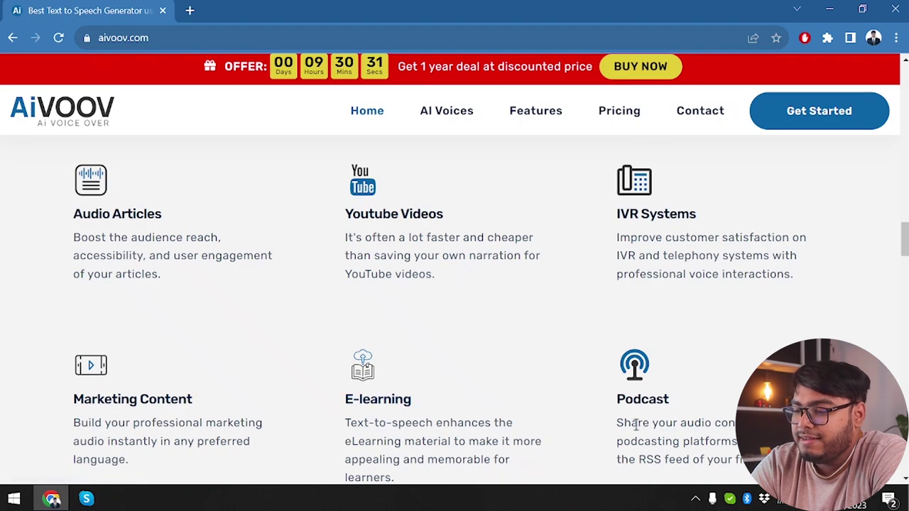
- Scroll to the pricing plans and switch them to Pay Monthly billing
{"action": "scroll", "coordinate": [634, 428], "scroll_direction": "down", "scroll_amount": 3}
{"action": "scroll", "coordinate": [368, 381], "scroll_direction": "down", "scroll_amount": 10}
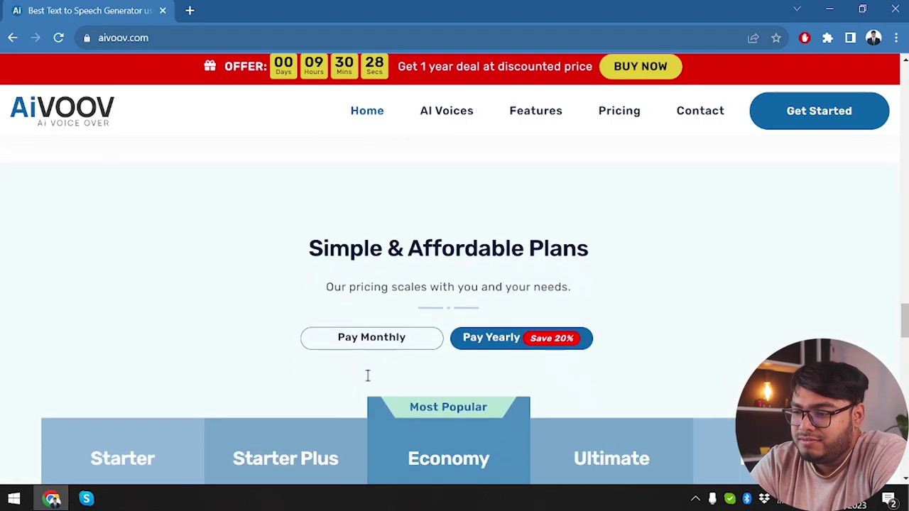
{"action": "scroll", "coordinate": [360, 234], "scroll_direction": "down", "scroll_amount": 1}
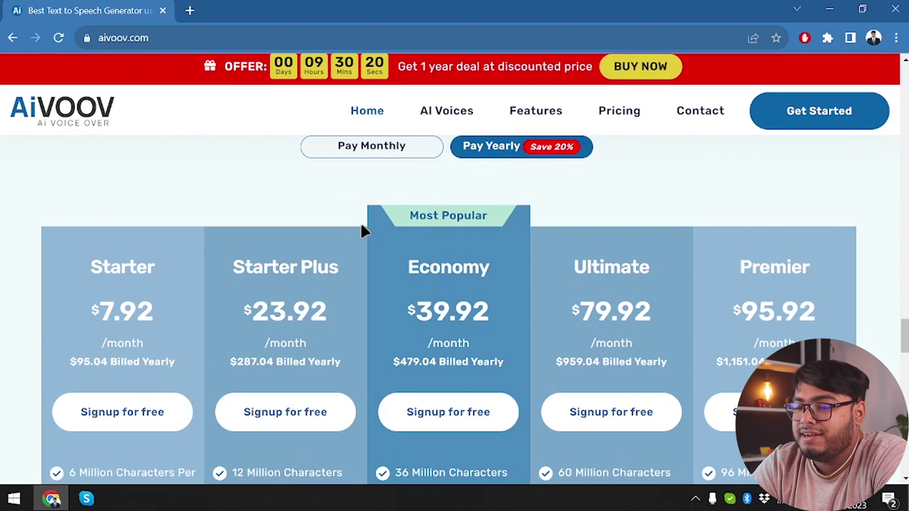
{"action": "scroll", "coordinate": [360, 221], "scroll_direction": "down", "scroll_amount": 1}
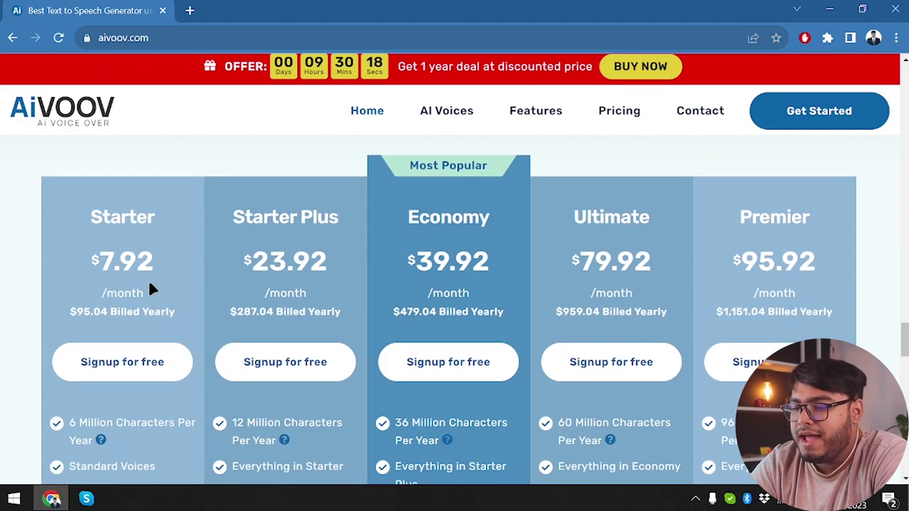
{"action": "scroll", "coordinate": [149, 279], "scroll_direction": "down", "scroll_amount": 1}
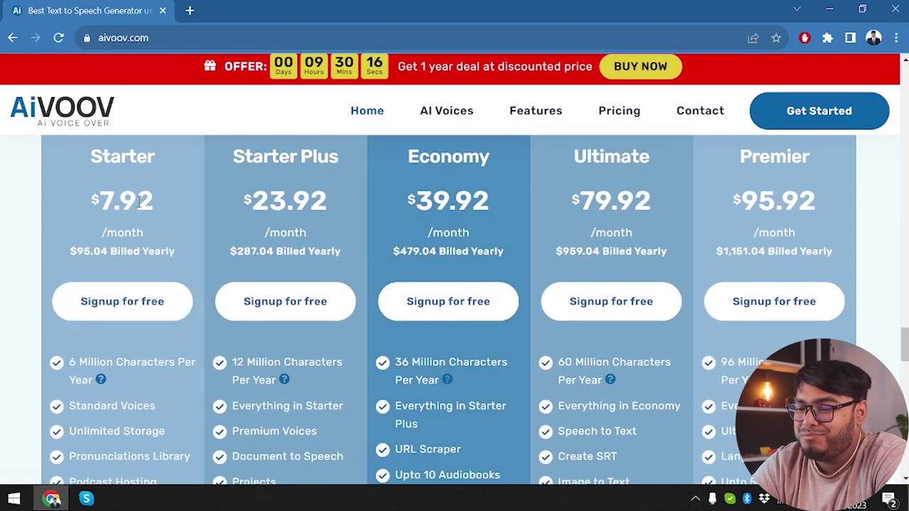
{"action": "scroll", "coordinate": [129, 273], "scroll_direction": "up", "scroll_amount": 1}
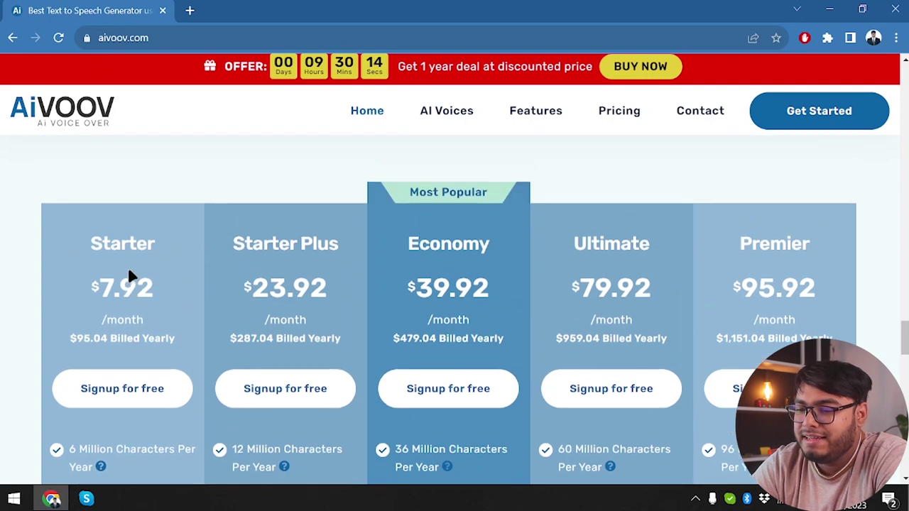
{"action": "scroll", "coordinate": [130, 275], "scroll_direction": "up", "scroll_amount": 1}
{"action": "scroll", "coordinate": [130, 276], "scroll_direction": "up", "scroll_amount": 1}
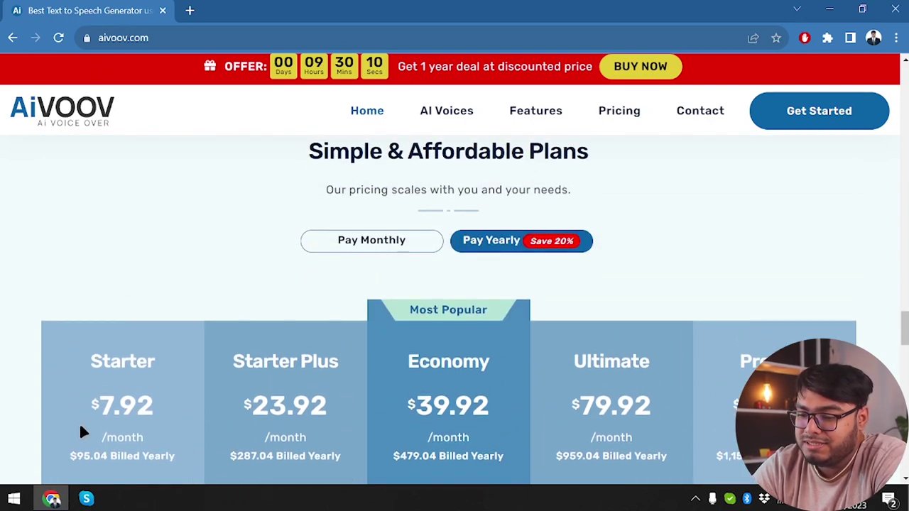
{"action": "scroll", "coordinate": [79, 422], "scroll_direction": "down", "scroll_amount": 1}
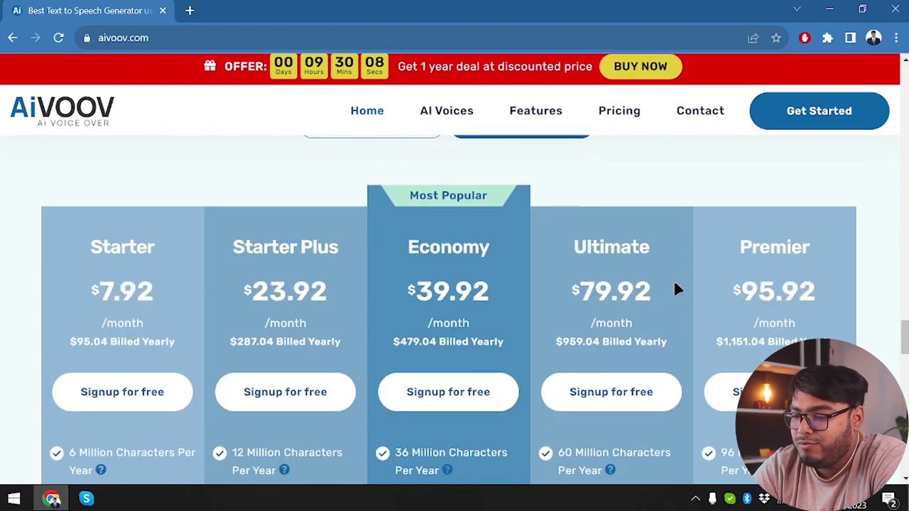
{"action": "scroll", "coordinate": [490, 264], "scroll_direction": "up", "scroll_amount": 2}
{"action": "left_click", "coordinate": [351, 296]}
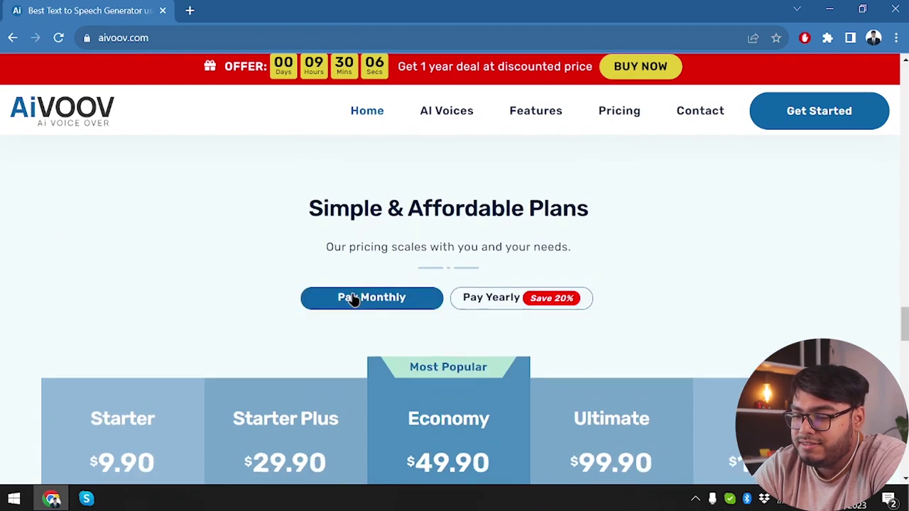
- Review the monthly plan prices, then open the red bar's 1-year deal offer in a new tab
{"action": "scroll", "coordinate": [350, 298], "scroll_direction": "down", "scroll_amount": 3}
{"action": "scroll", "coordinate": [350, 317], "scroll_direction": "up", "scroll_amount": 2}
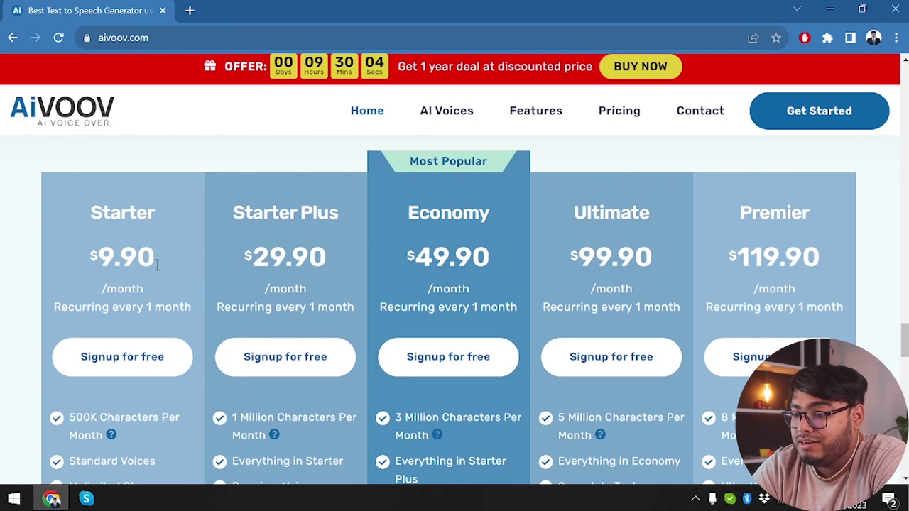
{"action": "scroll", "coordinate": [227, 268], "scroll_direction": "up", "scroll_amount": 2}
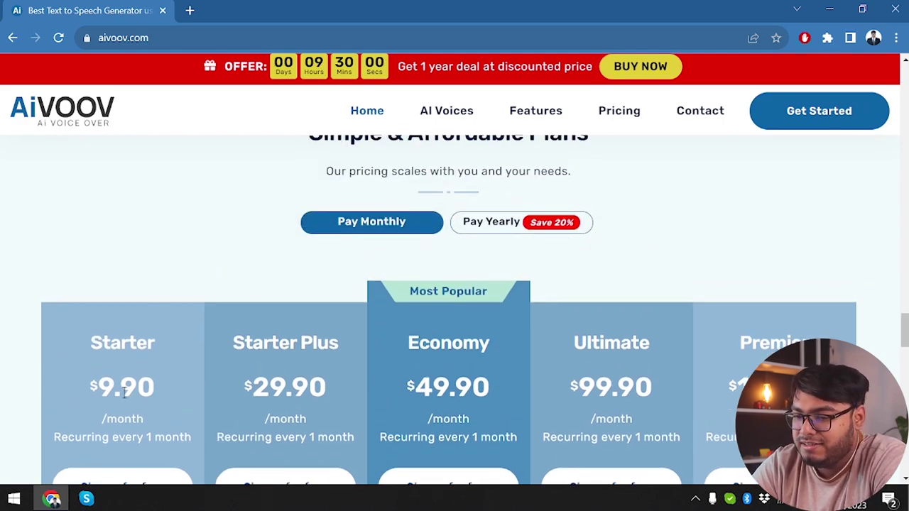
{"action": "scroll", "coordinate": [118, 402], "scroll_direction": "down", "scroll_amount": 1}
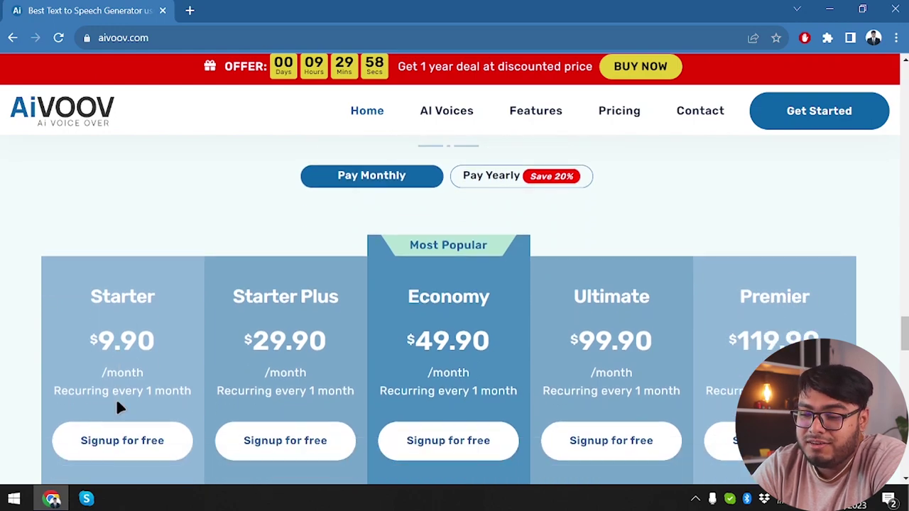
{"action": "scroll", "coordinate": [118, 402], "scroll_direction": "down", "scroll_amount": 1}
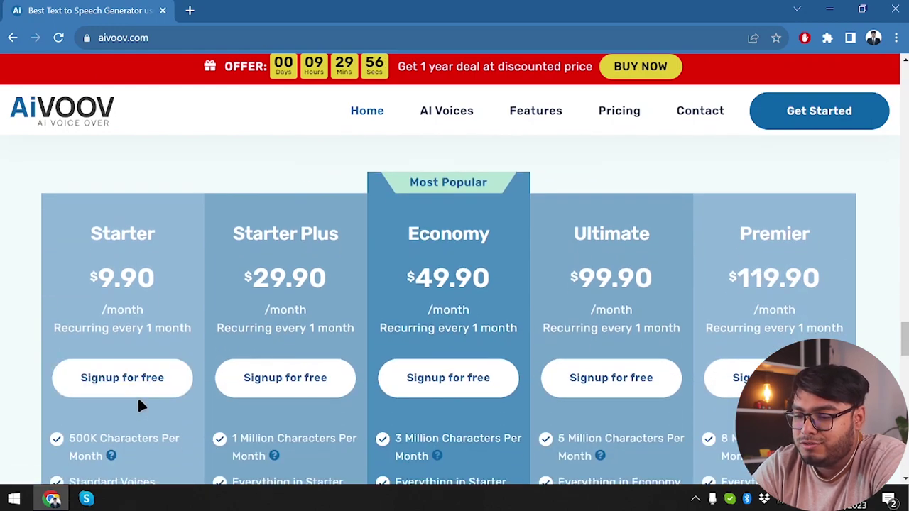
{"action": "scroll", "coordinate": [138, 401], "scroll_direction": "down", "scroll_amount": 3}
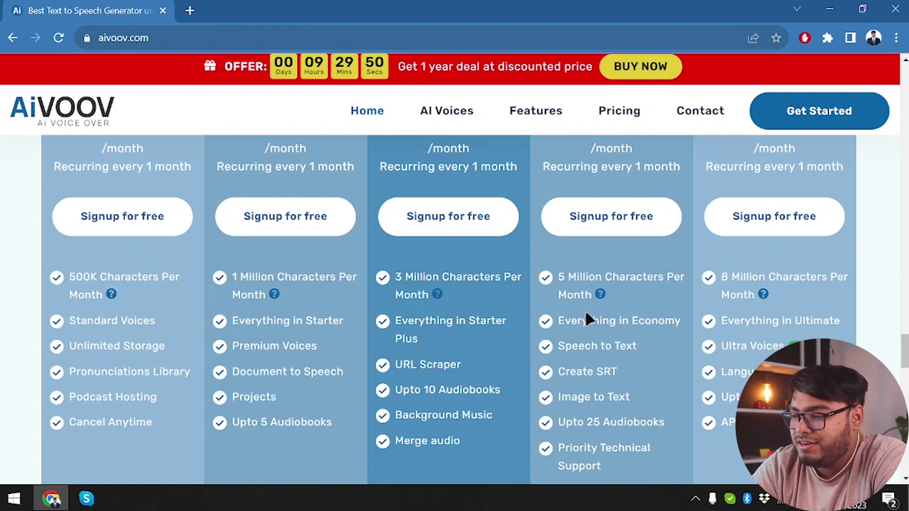
{"action": "scroll", "coordinate": [804, 278], "scroll_direction": "up", "scroll_amount": 2}
{"action": "scroll", "coordinate": [803, 278], "scroll_direction": "down", "scroll_amount": 2}
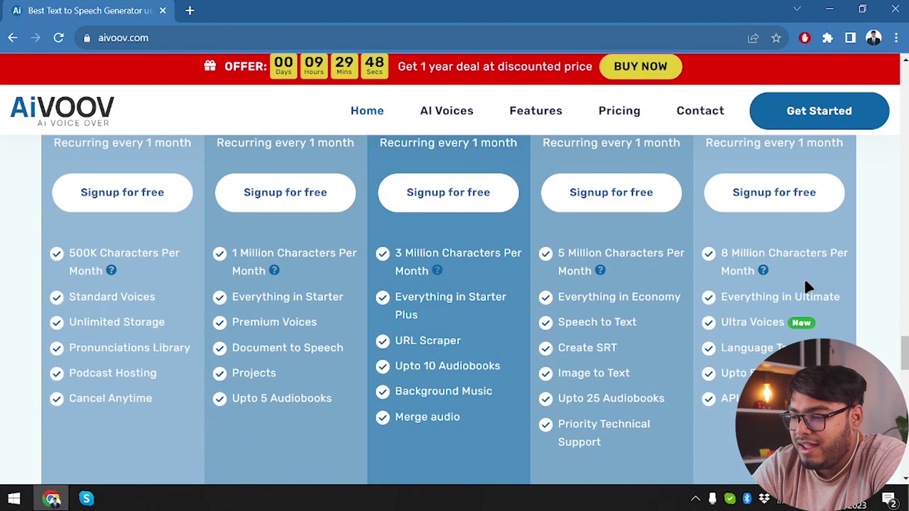
{"action": "scroll", "coordinate": [804, 278], "scroll_direction": "down", "scroll_amount": 3}
{"action": "scroll", "coordinate": [806, 286], "scroll_direction": "up", "scroll_amount": 4}
{"action": "scroll", "coordinate": [806, 286], "scroll_direction": "up", "scroll_amount": 1}
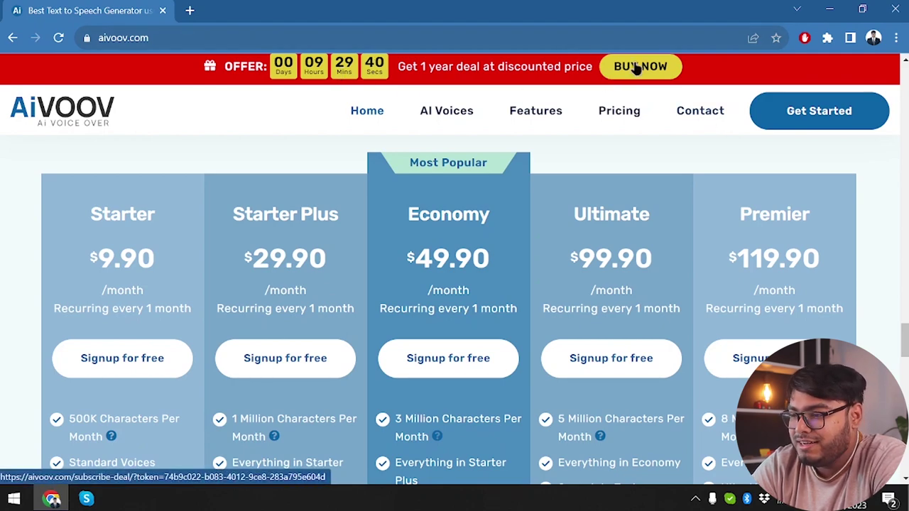
{"action": "left_click", "coordinate": [632, 78]}
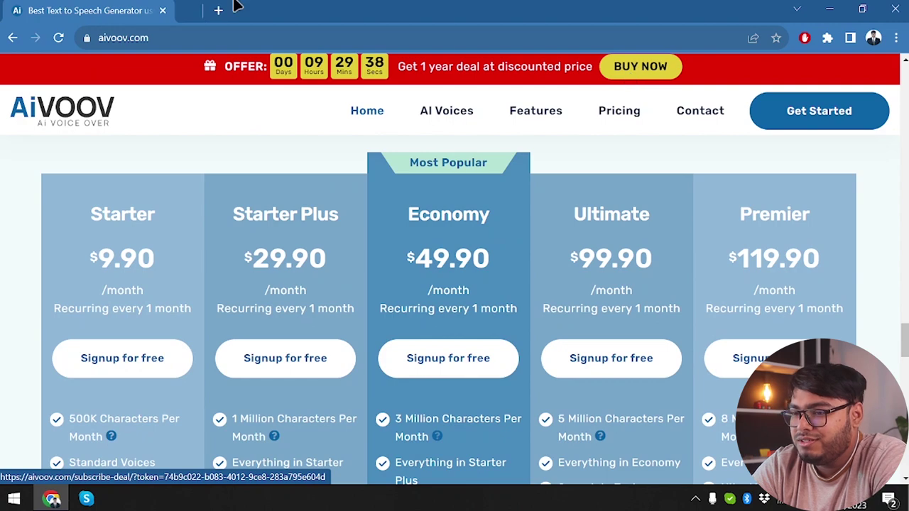
- Check the Buy Ultimate Deal tab, glance back at the monthly pricing, then return to the USD 149.90 deal
{"action": "left_click", "coordinate": [242, 8]}
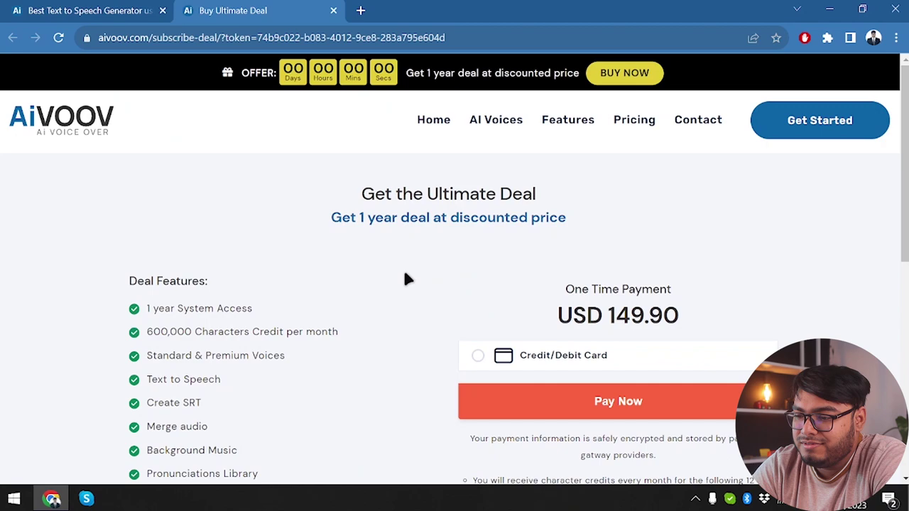
{"action": "scroll", "coordinate": [406, 278], "scroll_direction": "down", "scroll_amount": 1}
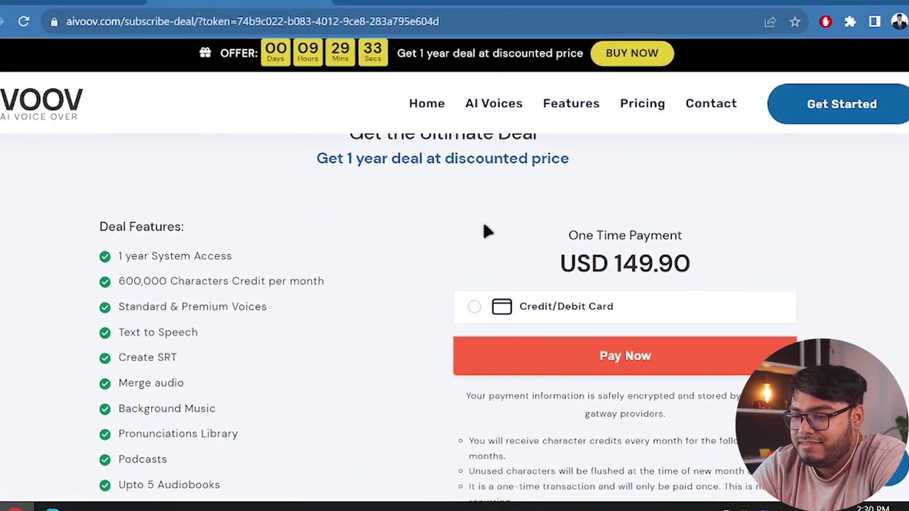
{"action": "scroll", "coordinate": [327, 273], "scroll_direction": "down", "scroll_amount": 1}
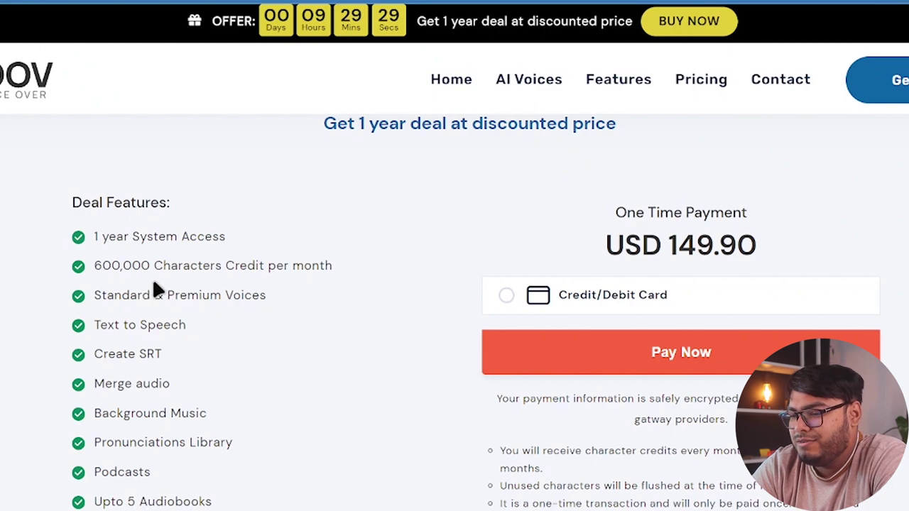
{"action": "key", "text": "alt+Left"}
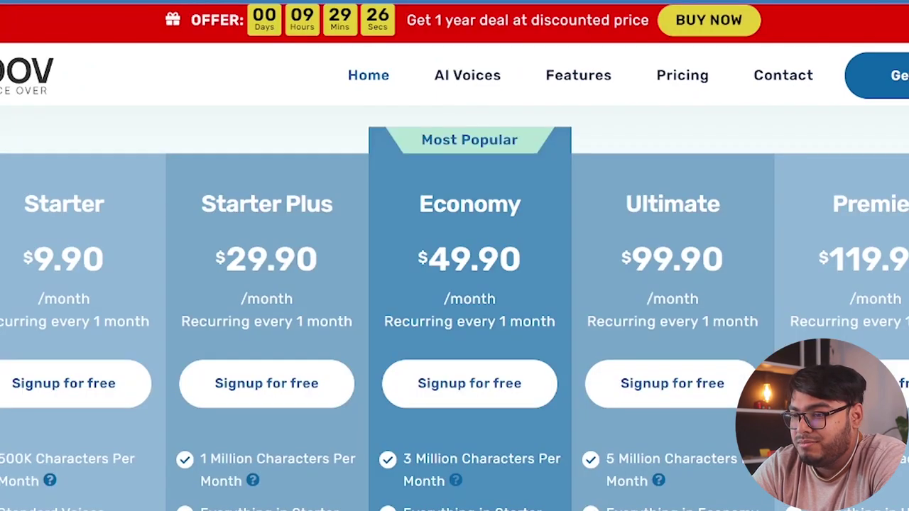
{"action": "key", "text": "alt+Right"}
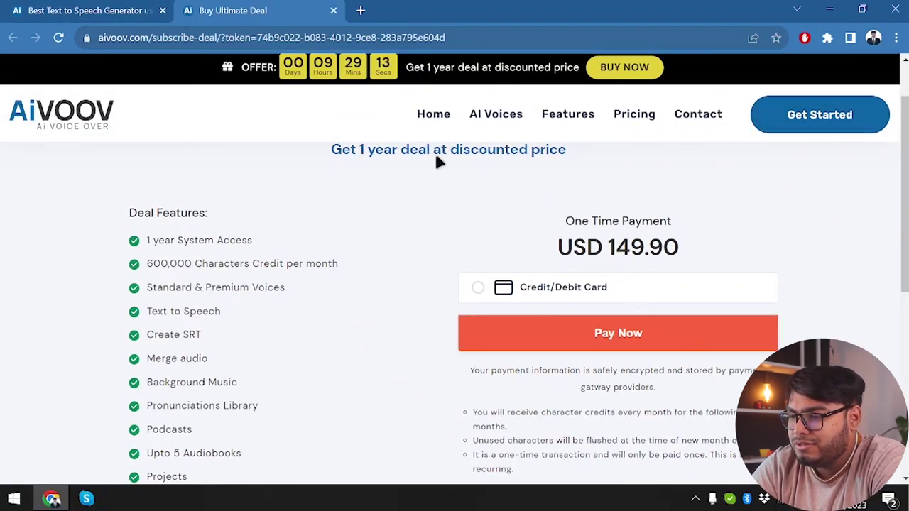
- Search Google in a new tab for 'aivoov lifetime deal'
{"action": "left_click", "coordinate": [361, 10]}
{"action": "type", "text": "aivoov "}
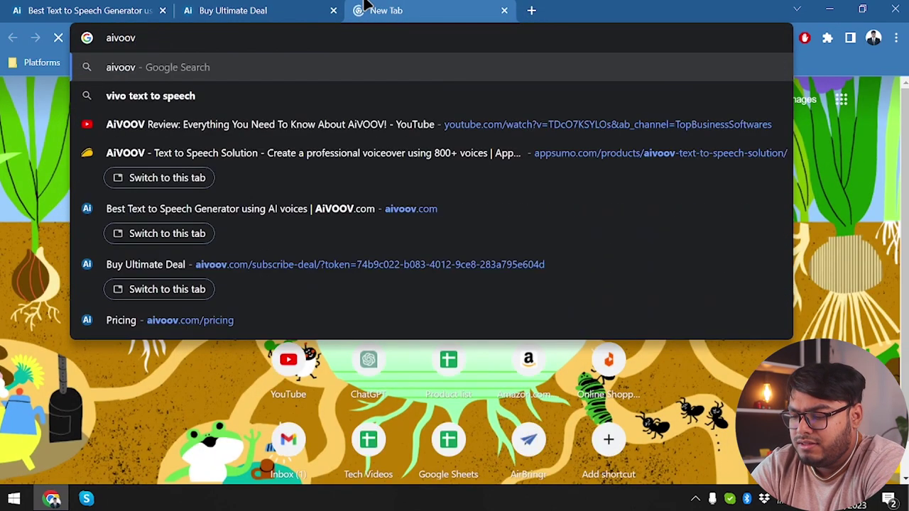
{"action": "type", "text": "lifetime deal"}
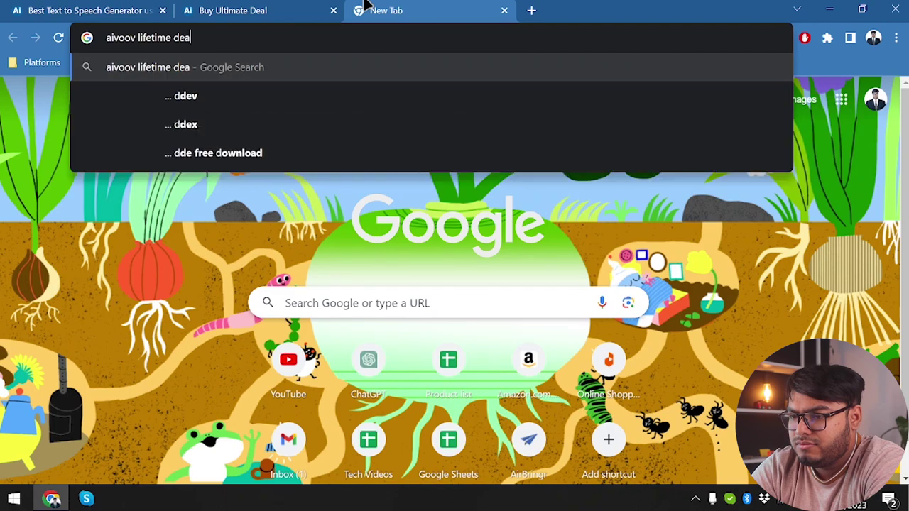
{"action": "key", "text": "Return"}
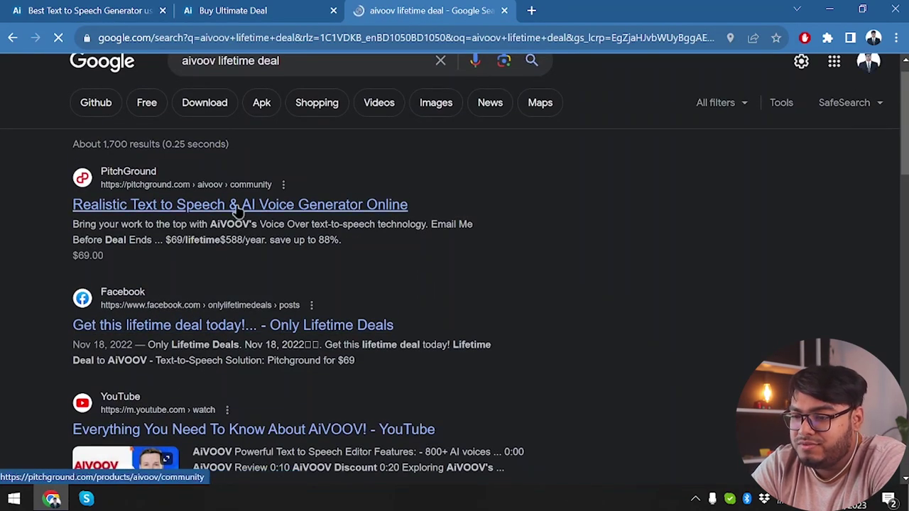
- Open the PitchGround and AppSumo results in background tabs and close the search tab
{"action": "middle_click", "coordinate": [238, 205]}
{"action": "scroll", "coordinate": [248, 345], "scroll_direction": "down", "scroll_amount": 6}
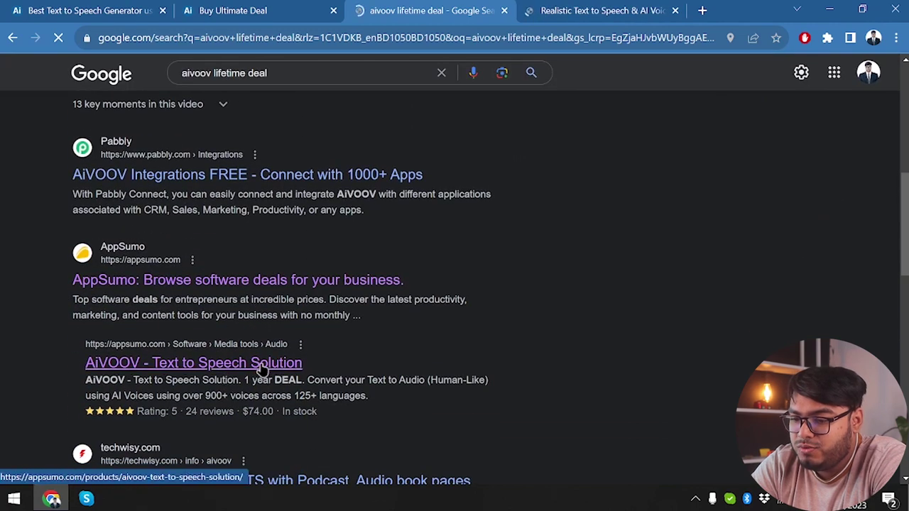
{"action": "middle_click", "coordinate": [227, 364]}
{"action": "scroll", "coordinate": [252, 316], "scroll_direction": "down", "scroll_amount": 10}
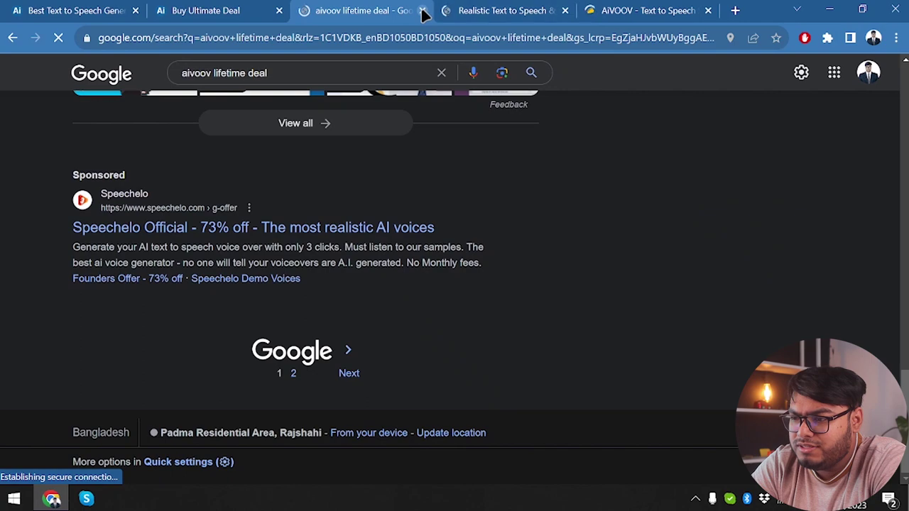
{"action": "key", "text": "ctrl+w"}
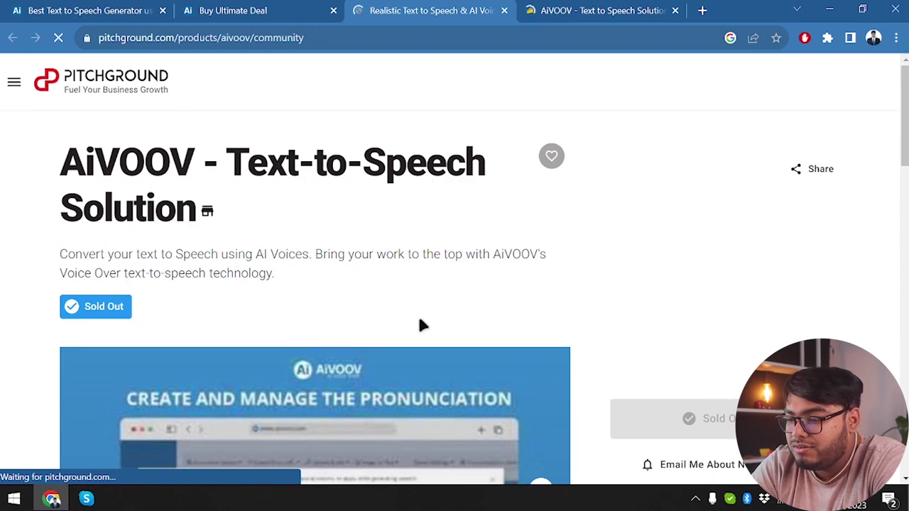
- Close the sold-out PitchGround tab and highlight AppSumo's one-time $74 price
{"action": "scroll", "coordinate": [419, 325], "scroll_direction": "down", "scroll_amount": 5}
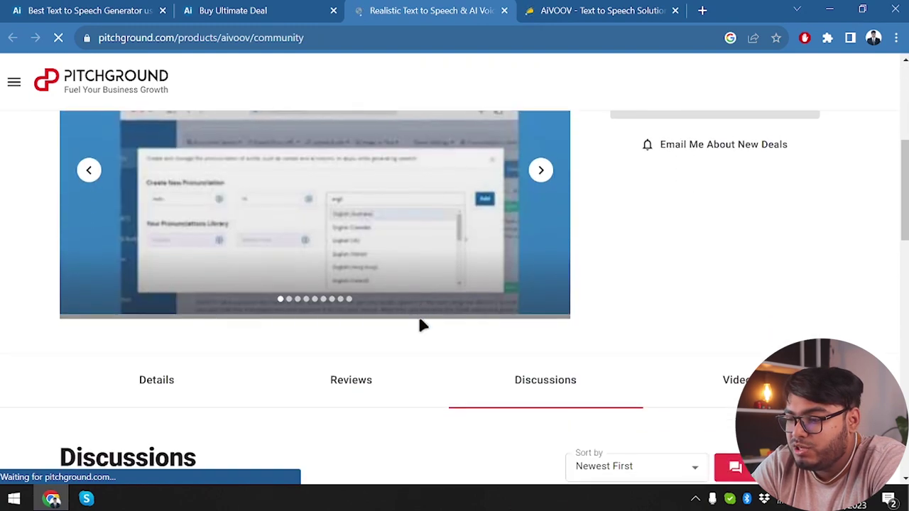
{"action": "left_click", "coordinate": [504, 11]}
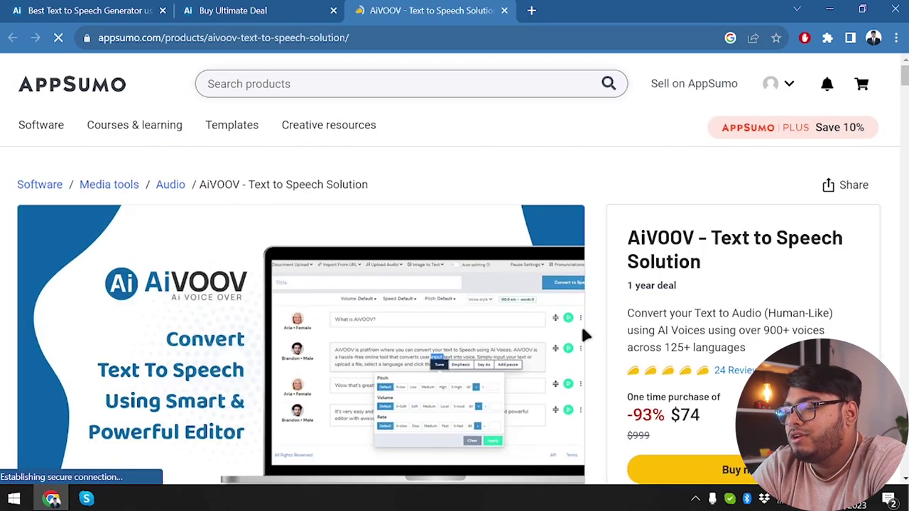
{"action": "scroll", "coordinate": [582, 335], "scroll_direction": "down", "scroll_amount": 2}
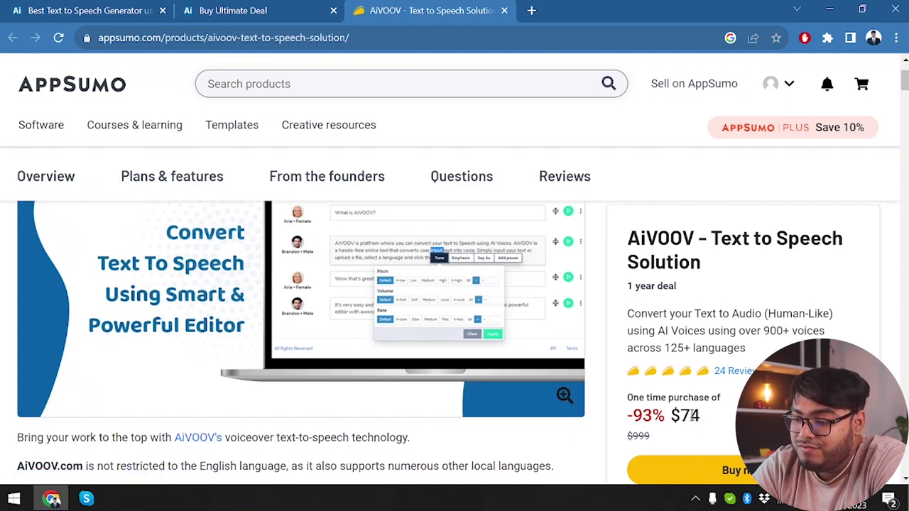
{"action": "double_click", "coordinate": [694, 415]}
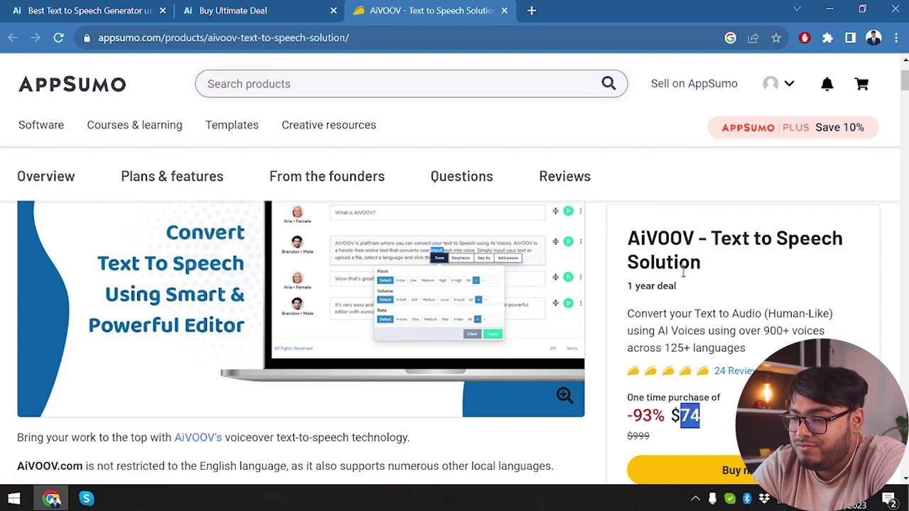
- Clear the price selection and scroll down AppSumo's AiVOOV page to the Single $74 plan card
{"action": "scroll", "coordinate": [611, 362], "scroll_direction": "down", "scroll_amount": 1}
{"action": "scroll", "coordinate": [610, 362], "scroll_direction": "down", "scroll_amount": 15}
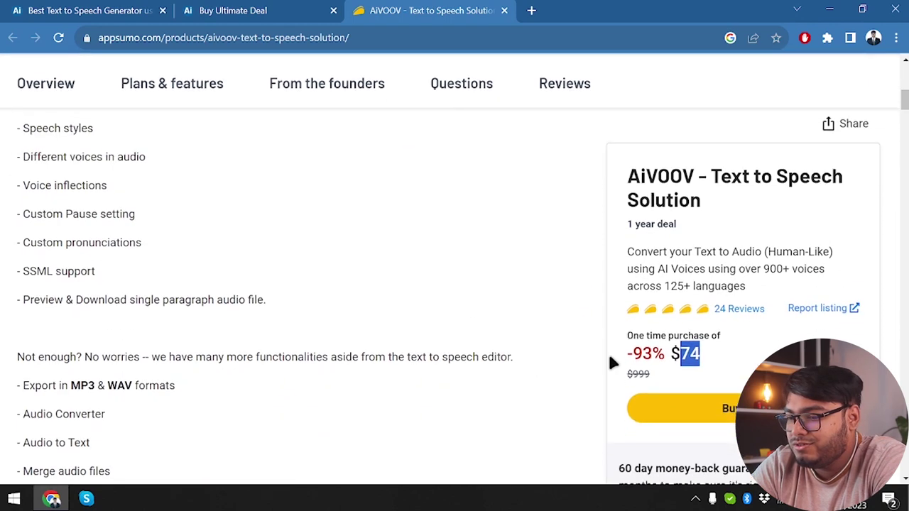
{"action": "scroll", "coordinate": [609, 359], "scroll_direction": "down", "scroll_amount": 4}
{"action": "scroll", "coordinate": [609, 358], "scroll_direction": "up", "scroll_amount": 4}
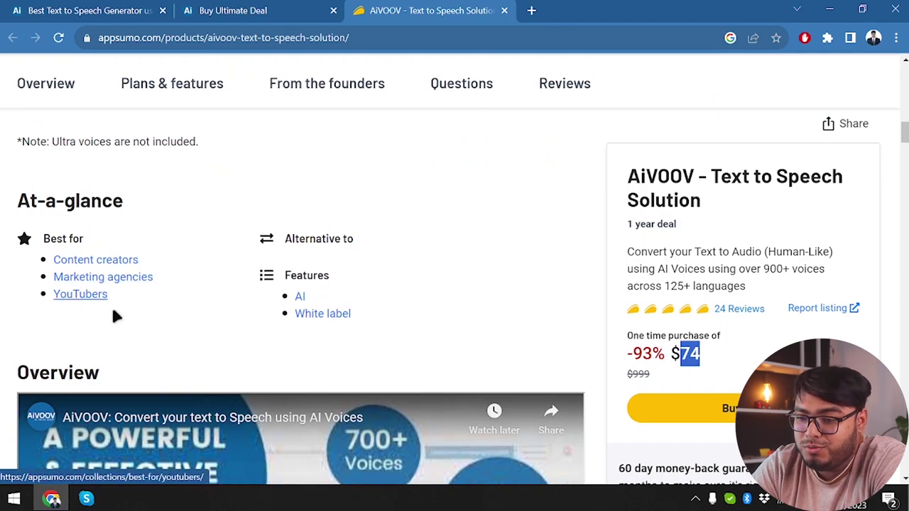
{"action": "scroll", "coordinate": [284, 299], "scroll_direction": "down", "scroll_amount": 4}
{"action": "scroll", "coordinate": [284, 299], "scroll_direction": "down", "scroll_amount": 5}
{"action": "left_click", "coordinate": [239, 298]}
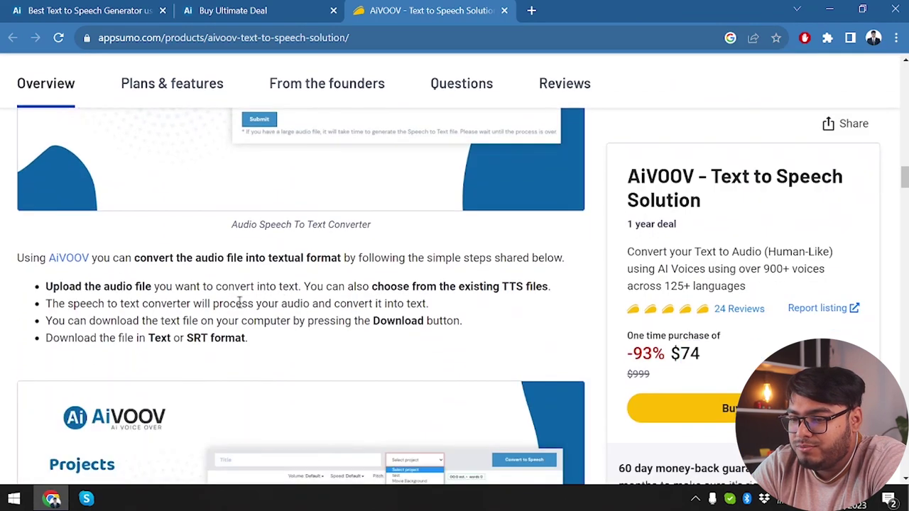
{"action": "scroll", "coordinate": [239, 299], "scroll_direction": "down", "scroll_amount": 6}
{"action": "scroll", "coordinate": [245, 284], "scroll_direction": "down", "scroll_amount": 8}
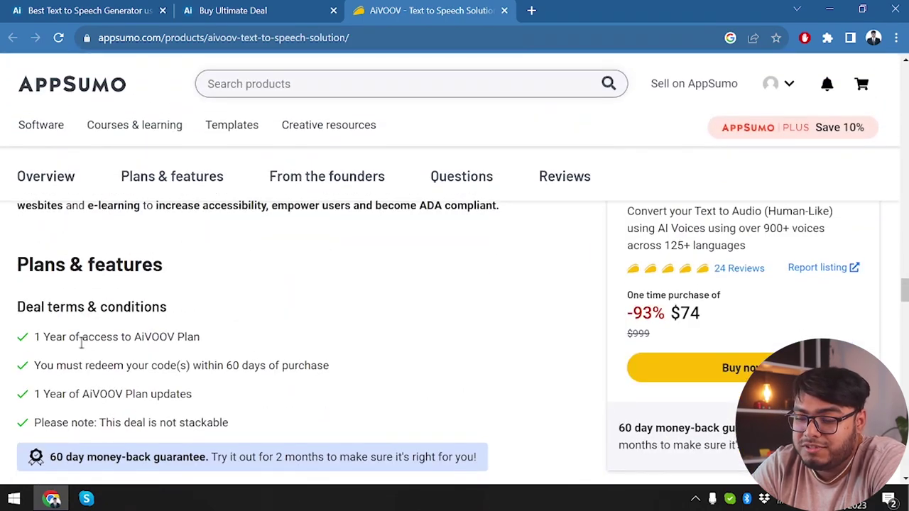
{"action": "scroll", "coordinate": [82, 343], "scroll_direction": "down", "scroll_amount": 1}
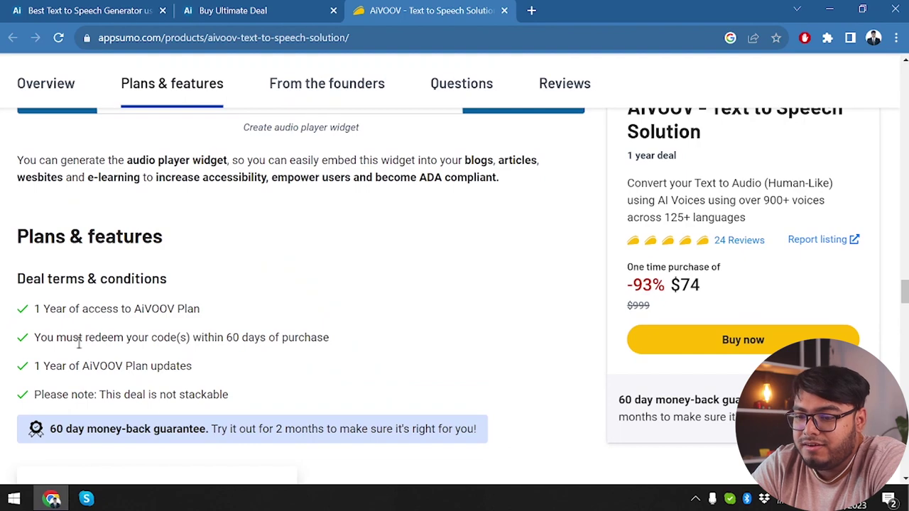
{"action": "scroll", "coordinate": [128, 323], "scroll_direction": "up", "scroll_amount": 3}
{"action": "scroll", "coordinate": [129, 325], "scroll_direction": "down", "scroll_amount": 3}
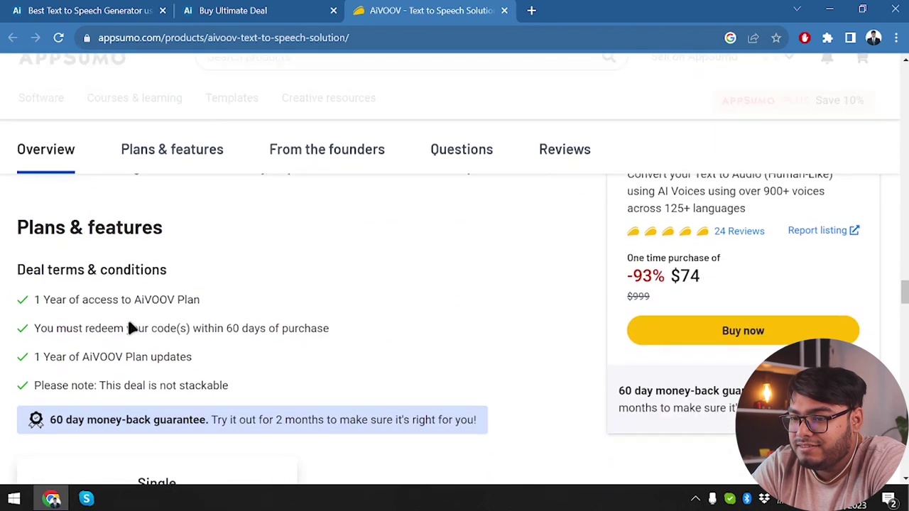
{"action": "scroll", "coordinate": [129, 323], "scroll_direction": "down", "scroll_amount": 2}
{"action": "scroll", "coordinate": [211, 298], "scroll_direction": "down", "scroll_amount": 3}
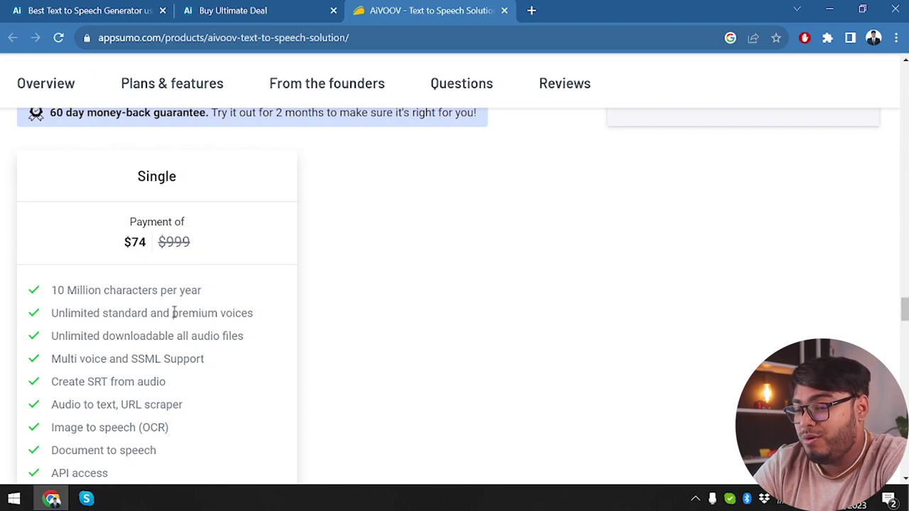
- Scroll the Single plan's feature list down to the Buy now (1 code) button
{"action": "scroll", "coordinate": [144, 288], "scroll_direction": "down", "scroll_amount": 2}
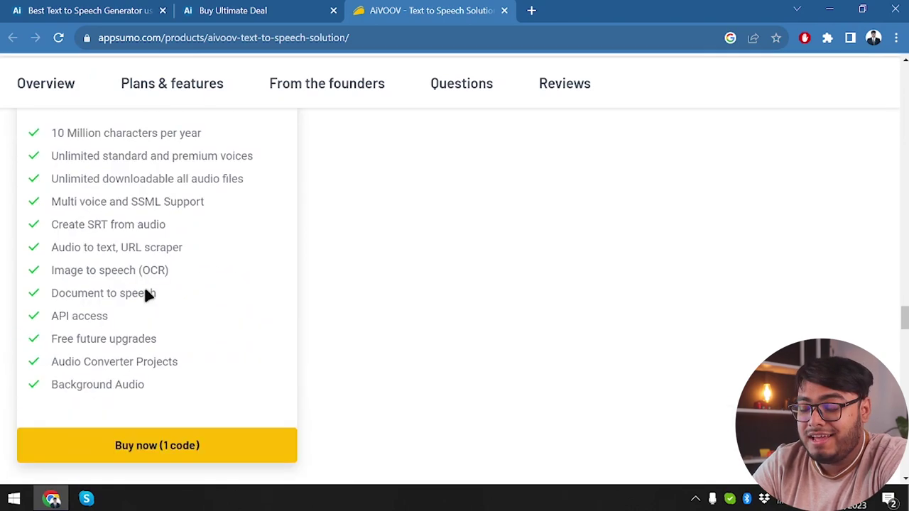
{"action": "scroll", "coordinate": [148, 293], "scroll_direction": "up", "scroll_amount": 3}
{"action": "scroll", "coordinate": [144, 293], "scroll_direction": "down", "scroll_amount": 1}
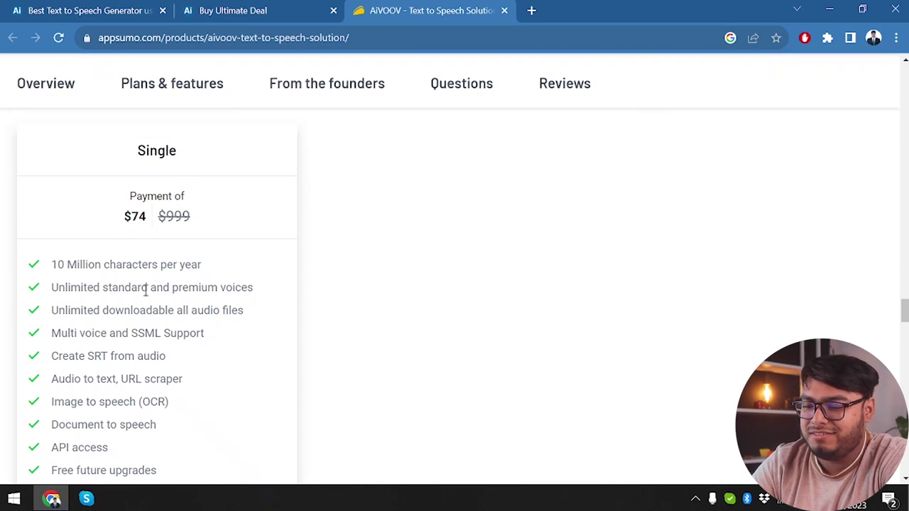
{"action": "scroll", "coordinate": [145, 291], "scroll_direction": "down", "scroll_amount": 1}
{"action": "scroll", "coordinate": [146, 291], "scroll_direction": "down", "scroll_amount": 1}
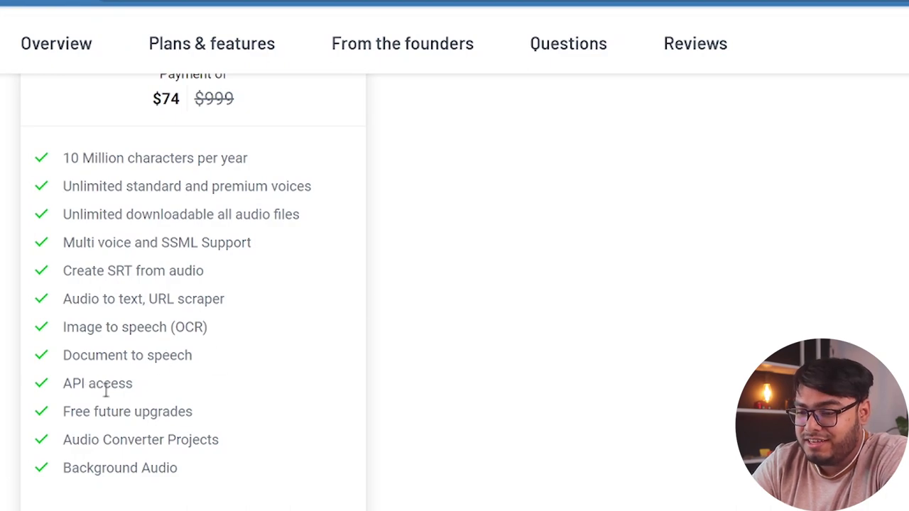
{"action": "scroll", "coordinate": [282, 389], "scroll_direction": "down", "scroll_amount": 3}
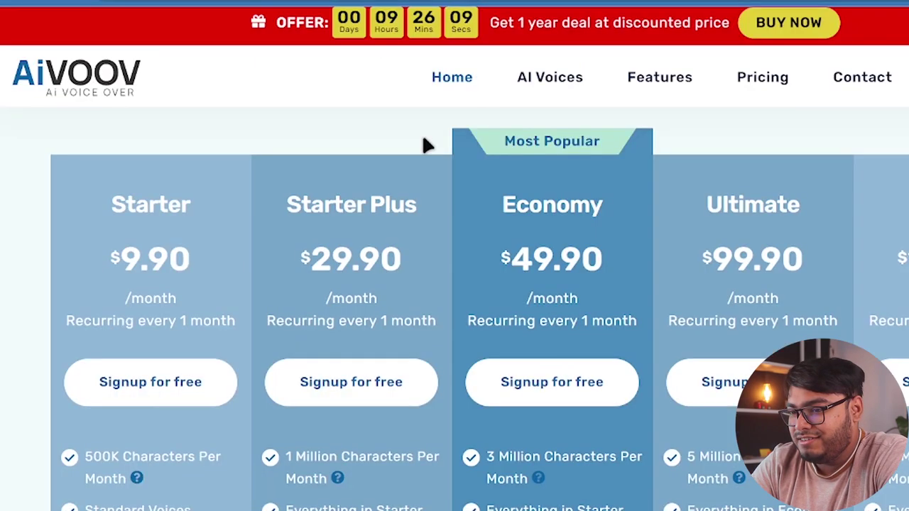
- Skip the Sign in form, dismissing its saved-email suggestions, and go to the Create account page
{"action": "scroll", "coordinate": [610, 249], "scroll_direction": "down", "scroll_amount": 10}
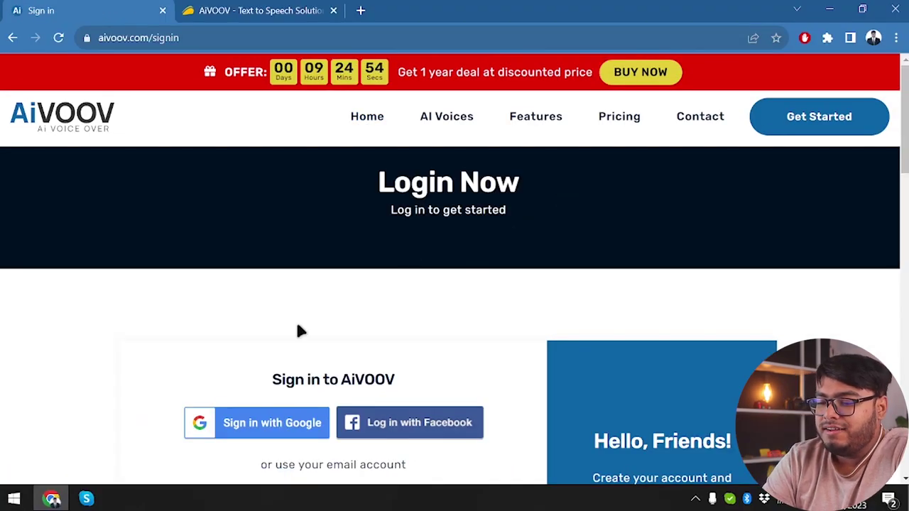
{"action": "scroll", "coordinate": [229, 391], "scroll_direction": "down", "scroll_amount": 2}
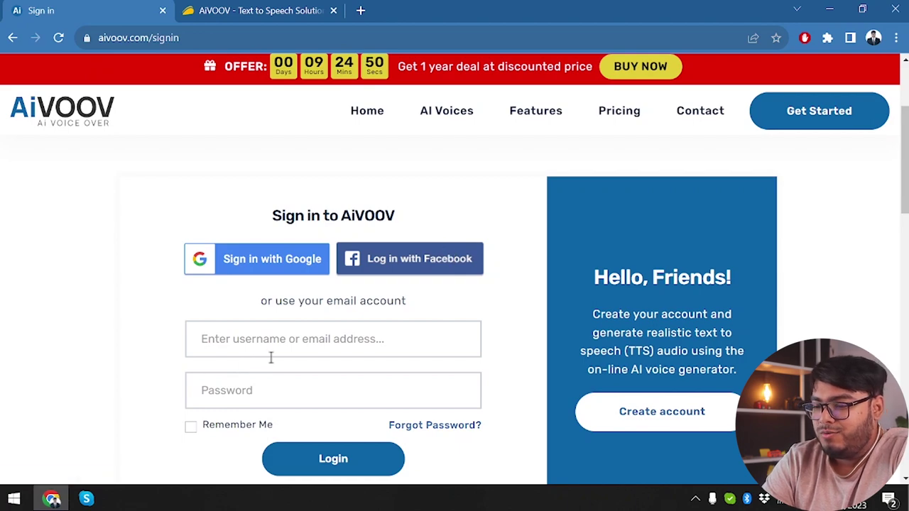
{"action": "left_click", "coordinate": [335, 343]}
{"action": "left_click", "coordinate": [79, 378]}
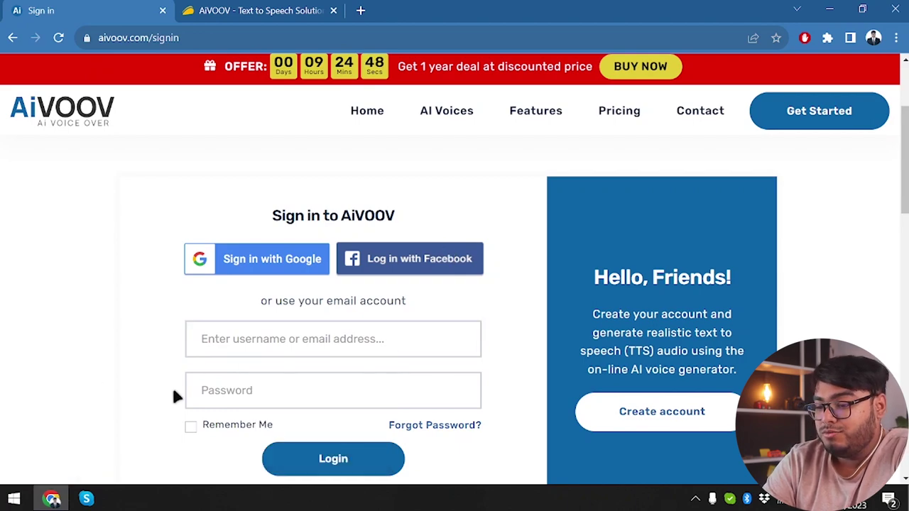
{"action": "scroll", "coordinate": [277, 436], "scroll_direction": "down", "scroll_amount": 2}
{"action": "scroll", "coordinate": [278, 438], "scroll_direction": "up", "scroll_amount": 1}
{"action": "left_click", "coordinate": [646, 331]}
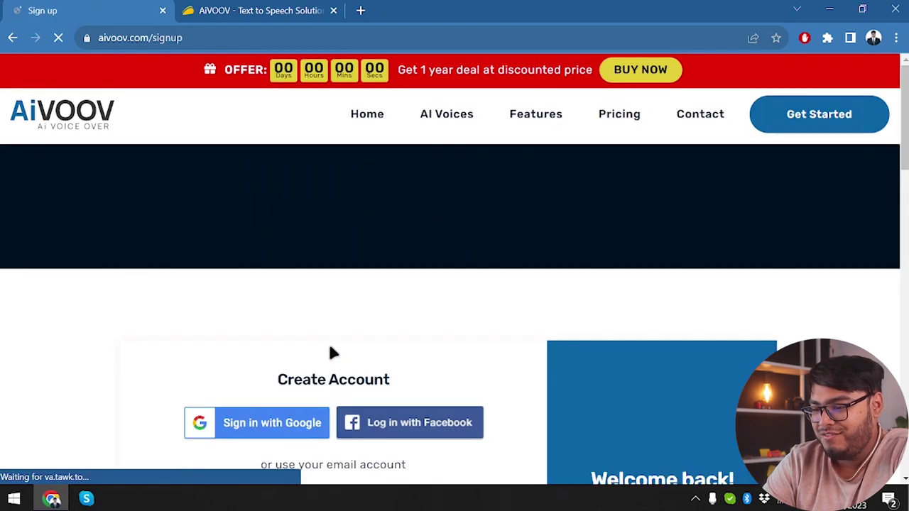
- Go through the First Name, Email, Password and Confirm Password fields and accept the Terms and Conditions
{"action": "scroll", "coordinate": [334, 353], "scroll_direction": "down", "scroll_amount": 3}
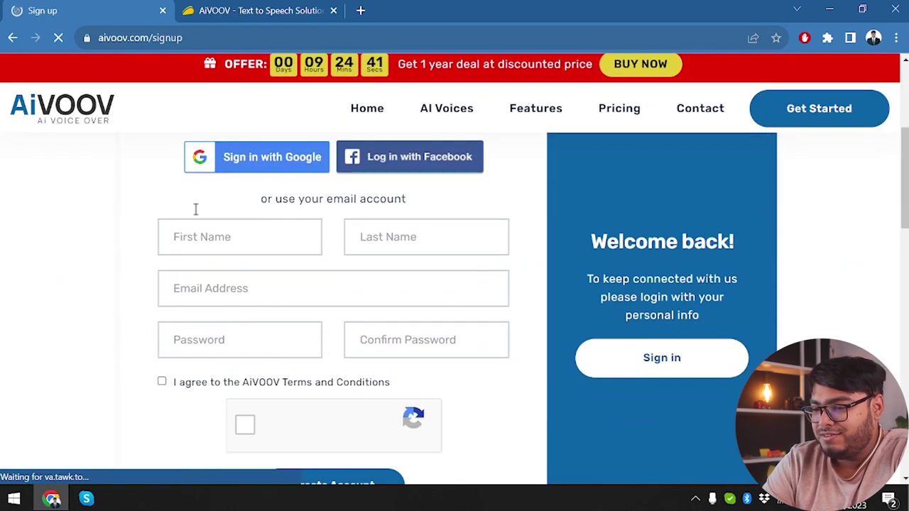
{"action": "left_click", "coordinate": [186, 234]}
{"action": "left_click", "coordinate": [385, 281]}
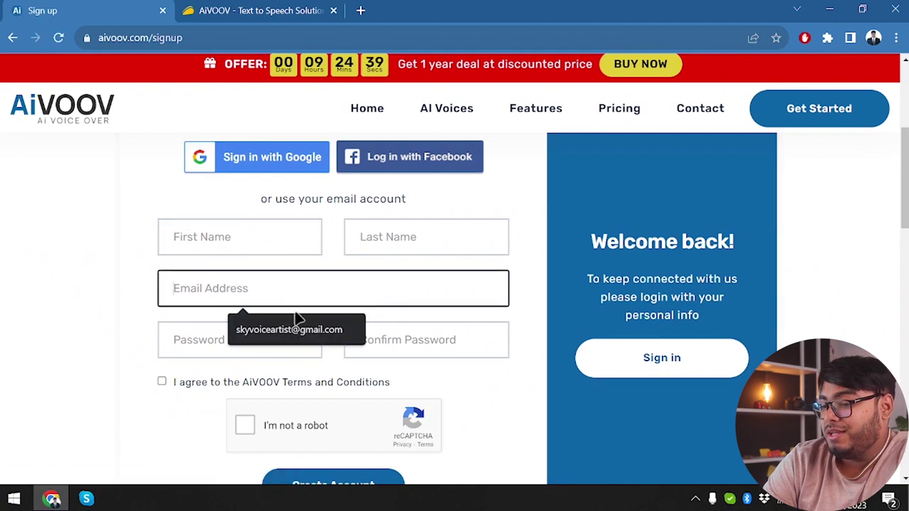
{"action": "left_click", "coordinate": [202, 340]}
{"action": "left_click", "coordinate": [373, 336]}
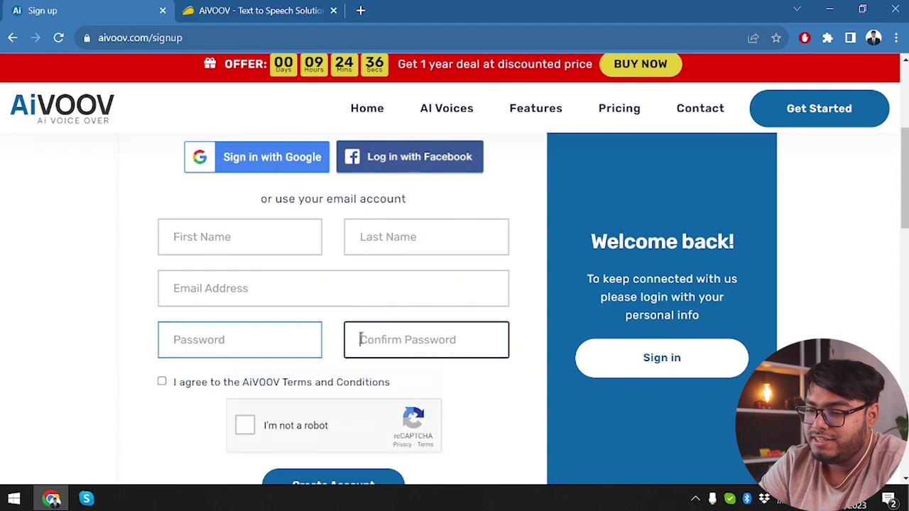
{"action": "left_click", "coordinate": [161, 382]}
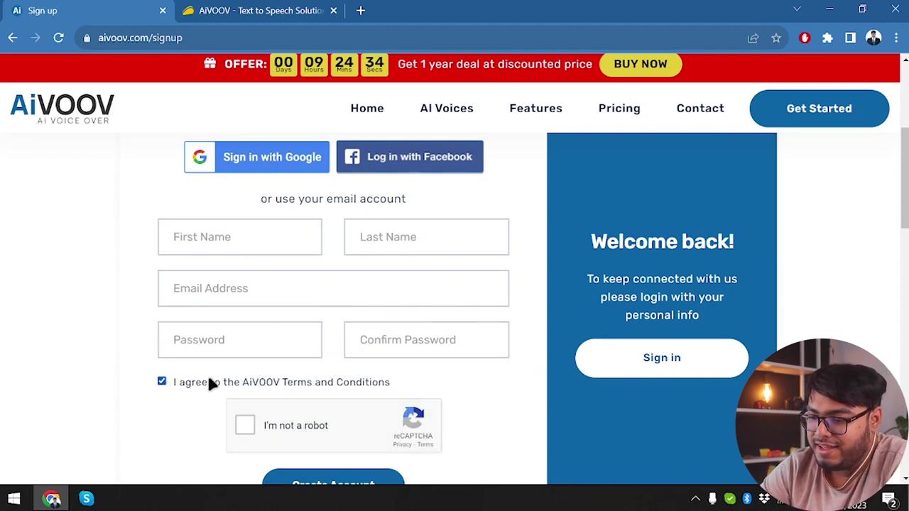
- Tick 'I'm not a robot' and start registering with 'Sign in with Google'
{"action": "left_click", "coordinate": [244, 419]}
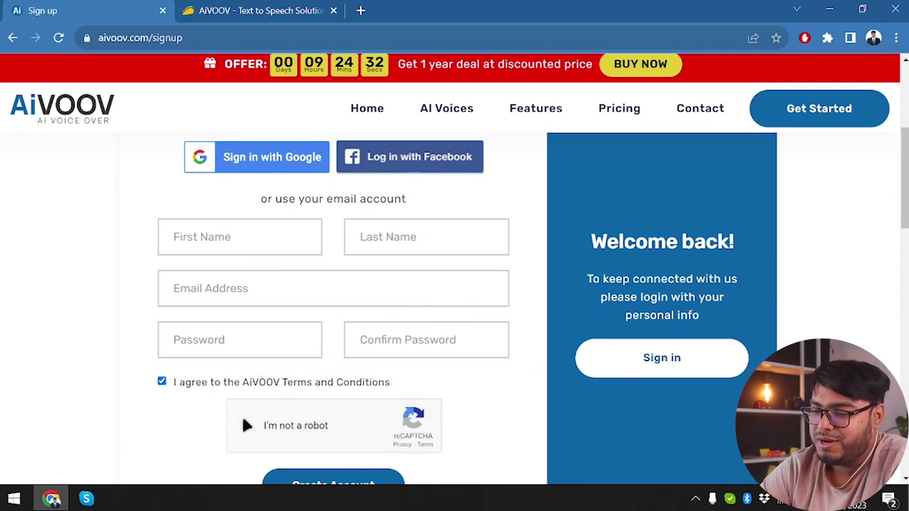
{"action": "scroll", "coordinate": [287, 430], "scroll_direction": "down", "scroll_amount": 1}
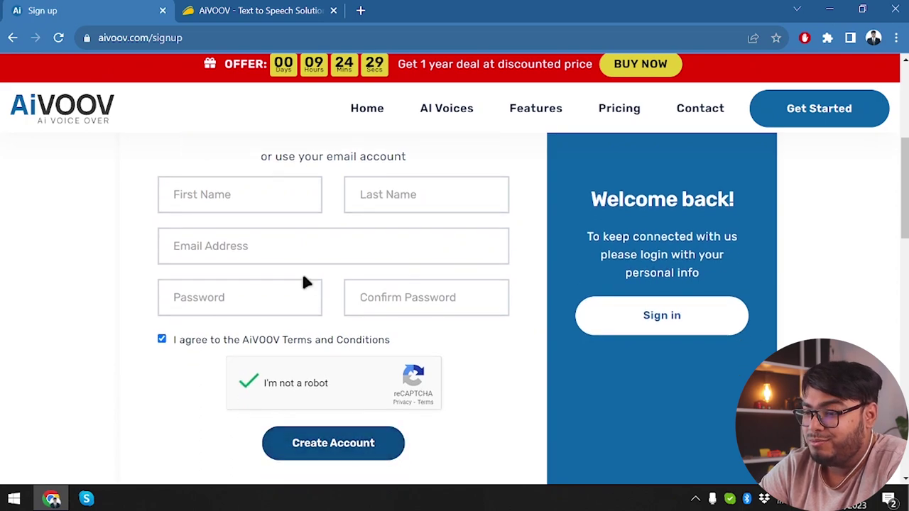
{"action": "scroll", "coordinate": [304, 281], "scroll_direction": "up", "scroll_amount": 3}
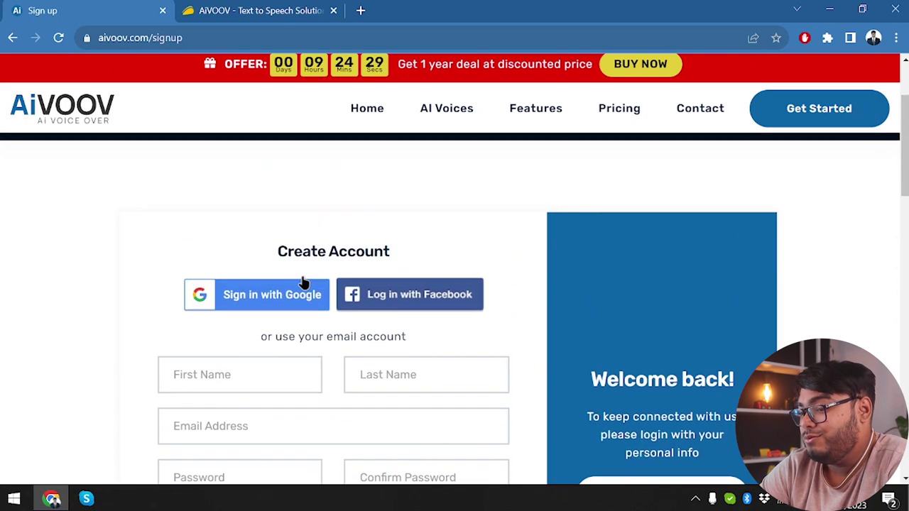
{"action": "left_click", "coordinate": [251, 293]}
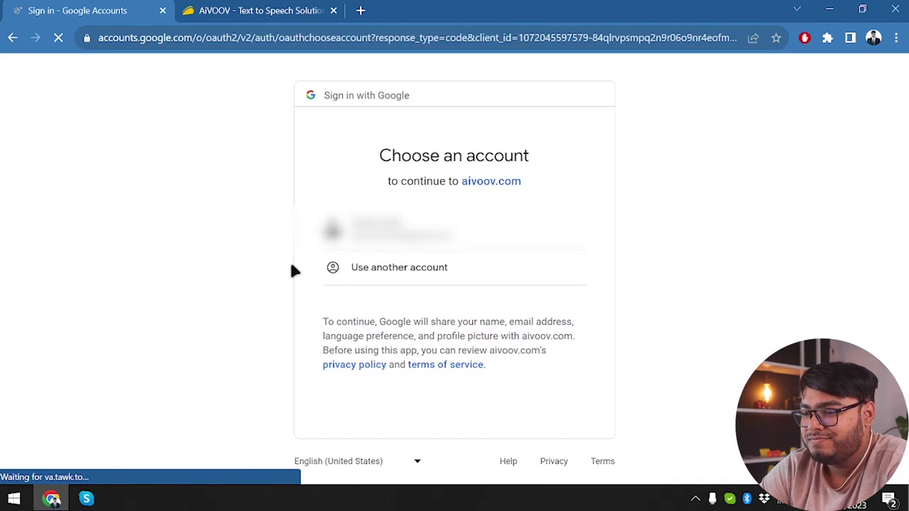
- Choose the Google account, then highlight the dashboard's 'Characters remaining 2,000' badge
{"action": "left_click", "coordinate": [389, 235]}
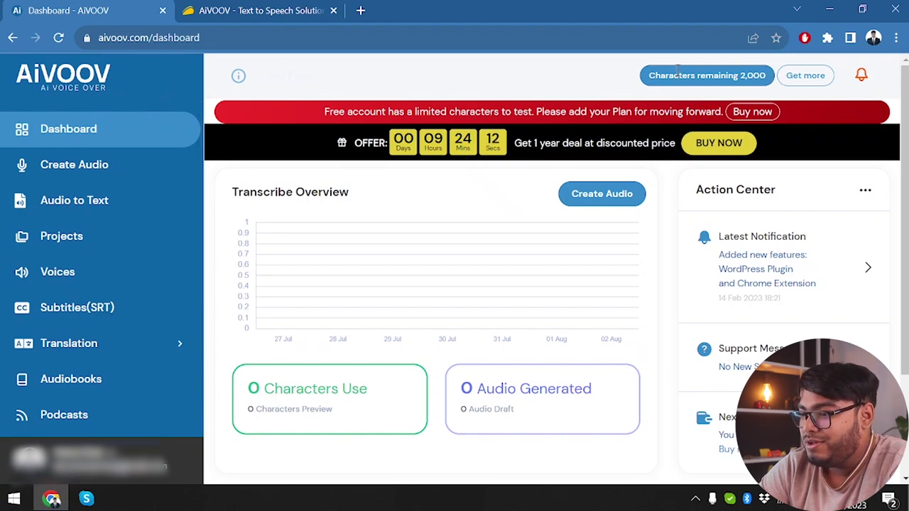
{"action": "left_click_drag", "start_coordinate": [647, 75], "coordinate": [758, 72]}
{"action": "left_click", "coordinate": [758, 72]}
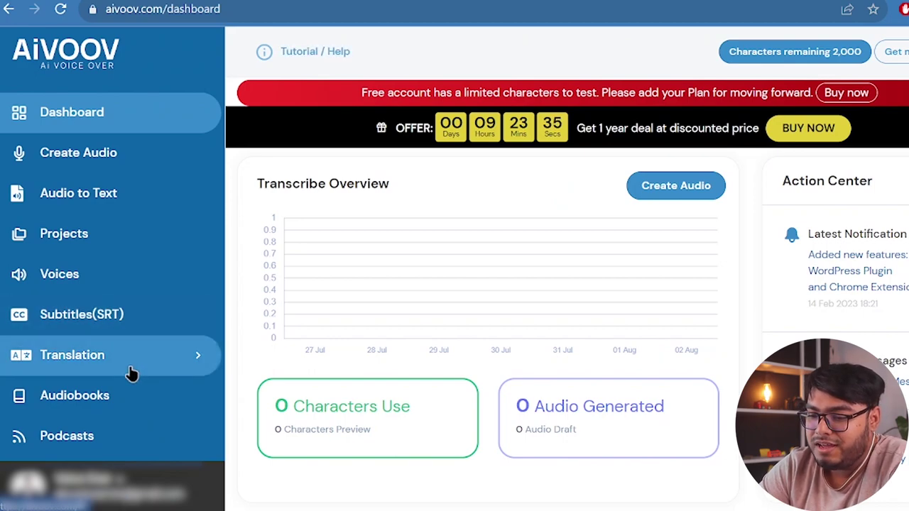
- Expand the Translation and Tools sidebar menus to reveal Background Audio, Merge Audio and Audio Converter
{"action": "left_click", "coordinate": [199, 357]}
{"action": "scroll", "coordinate": [153, 376], "scroll_direction": "down", "scroll_amount": 3}
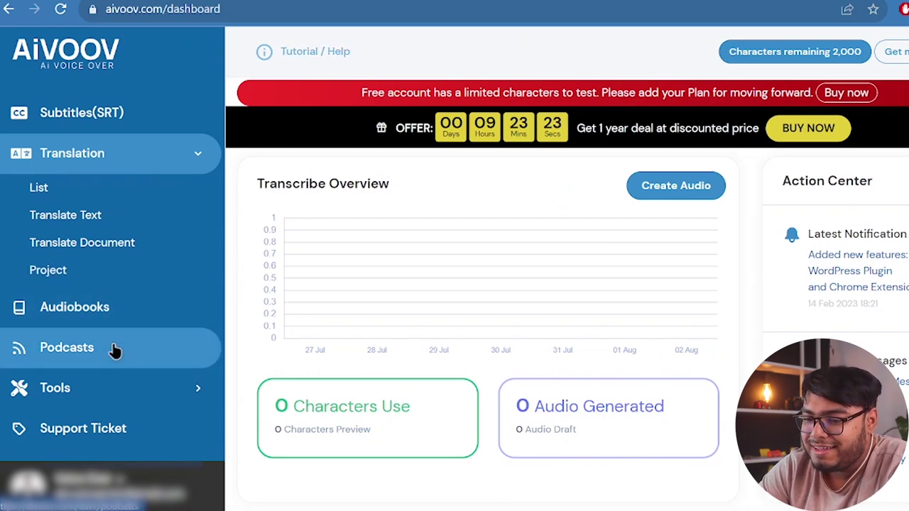
{"action": "left_click", "coordinate": [142, 388]}
{"action": "scroll", "coordinate": [172, 320], "scroll_direction": "down", "scroll_amount": 2}
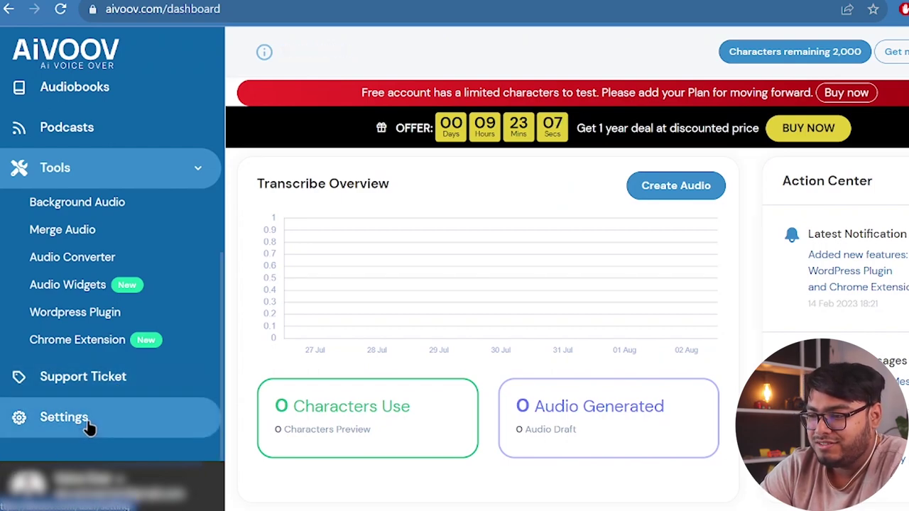
- Set the export sample rate to 48 KHz and the output format to .wav
{"action": "left_click", "coordinate": [64, 418]}
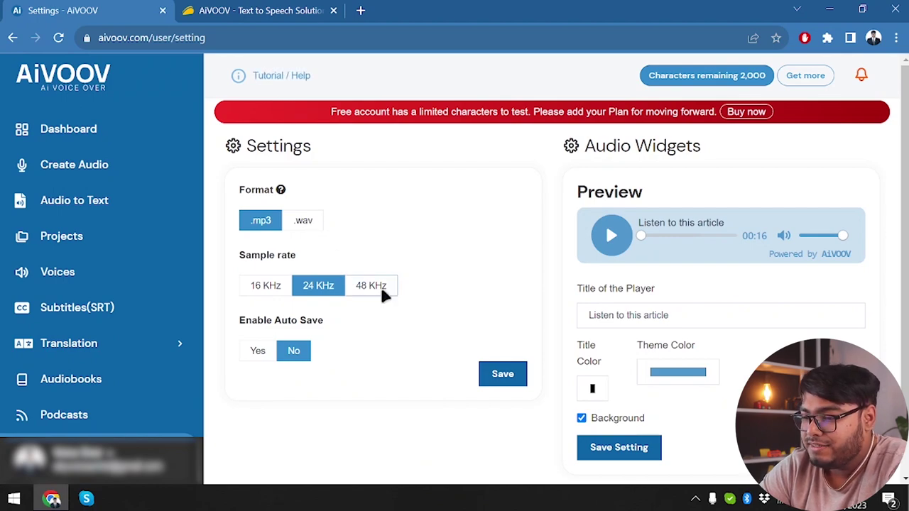
{"action": "left_click", "coordinate": [379, 289]}
{"action": "left_click", "coordinate": [303, 226]}
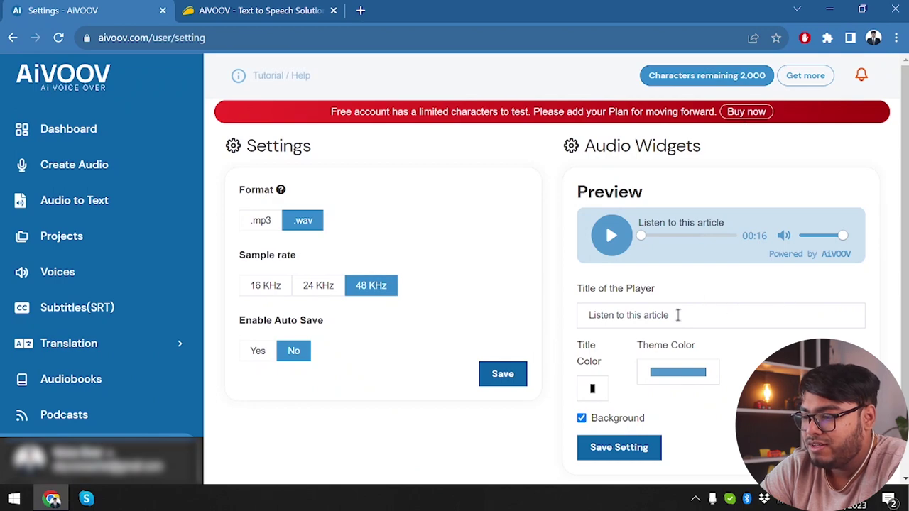
{"action": "left_click", "coordinate": [704, 310]}
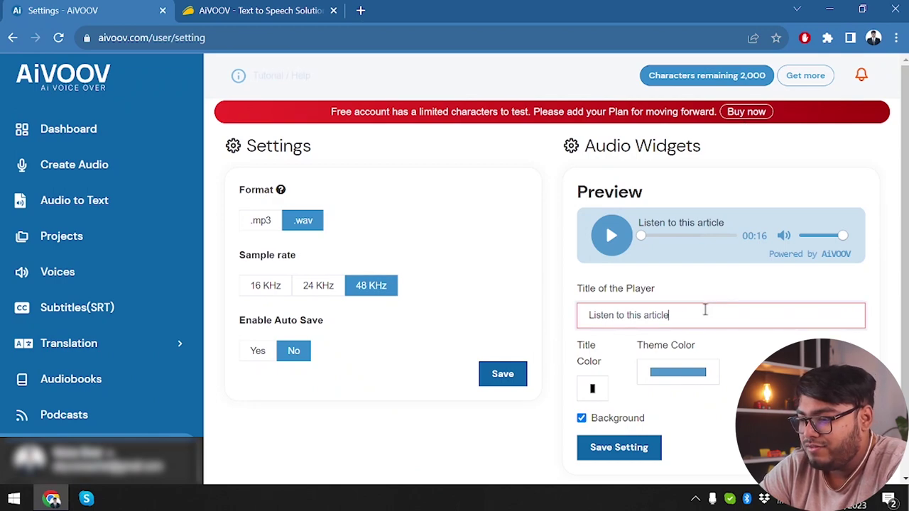
{"action": "left_click", "coordinate": [657, 286]}
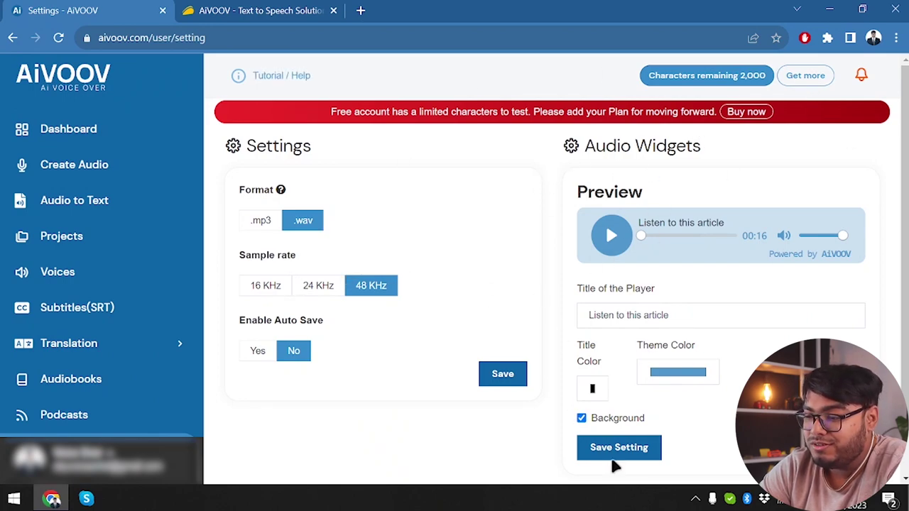
- Save the format settings and the audio widget settings, then open the pricing plans
{"action": "left_click", "coordinate": [502, 374]}
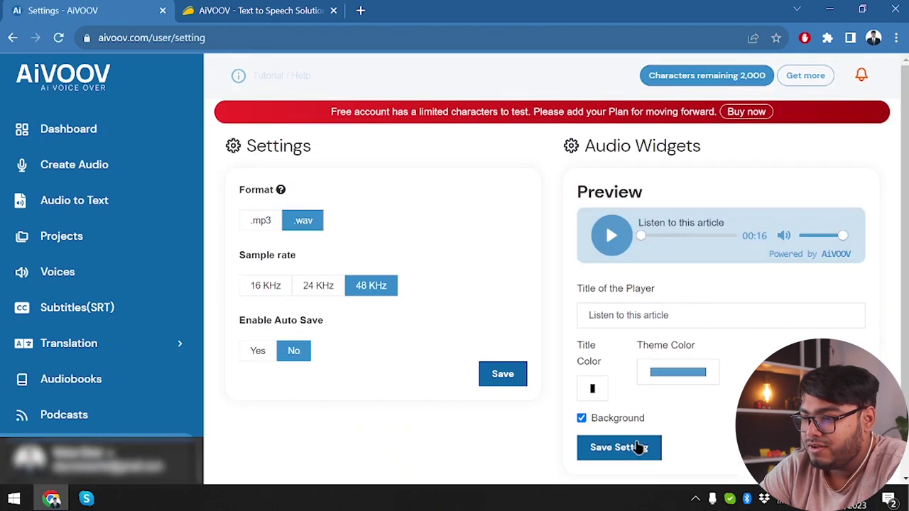
{"action": "left_click", "coordinate": [639, 448]}
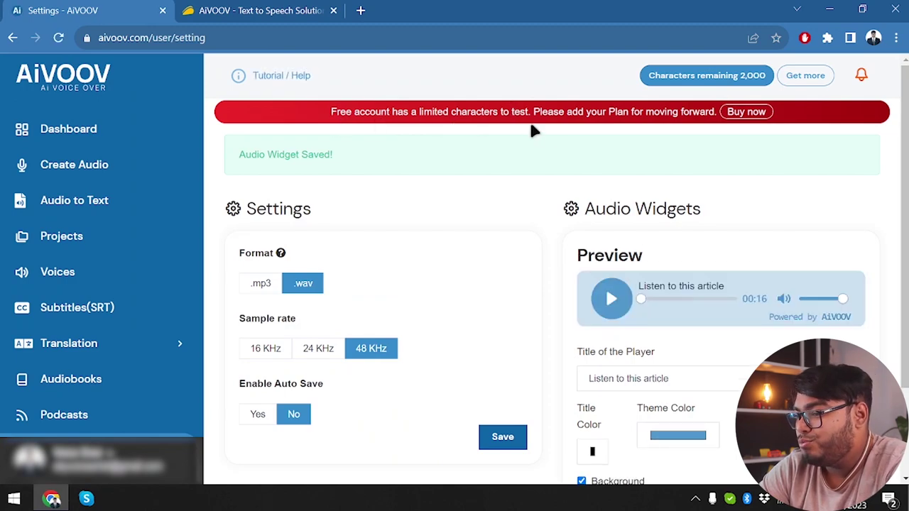
{"action": "left_click", "coordinate": [809, 76]}
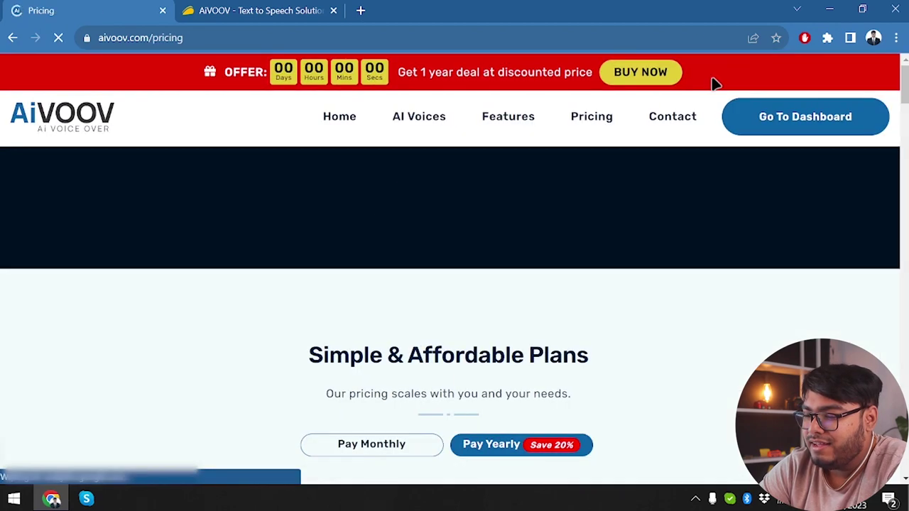
- Browse the pricing page and the AppSumo deal listing, then return to AiVOOV settings
{"action": "scroll", "coordinate": [457, 376], "scroll_direction": "down", "scroll_amount": 10}
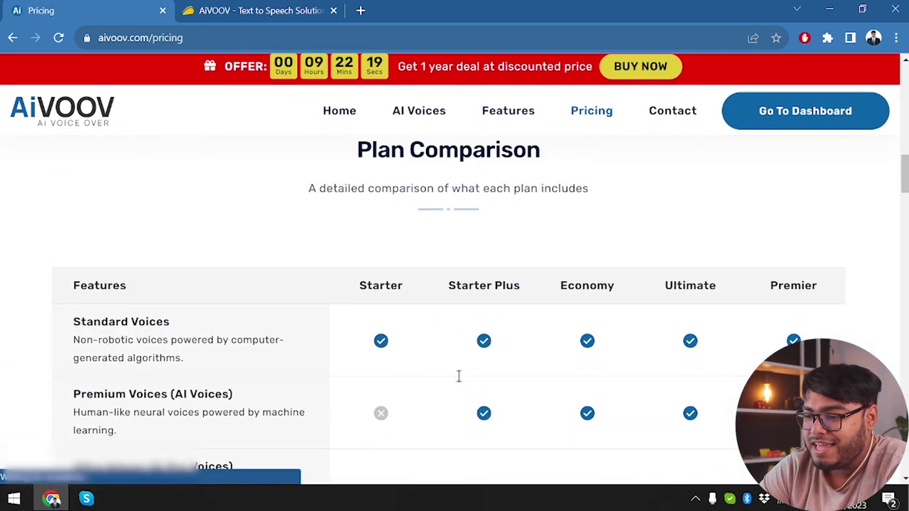
{"action": "scroll", "coordinate": [458, 376], "scroll_direction": "down", "scroll_amount": 4}
{"action": "scroll", "coordinate": [460, 379], "scroll_direction": "up", "scroll_amount": 10}
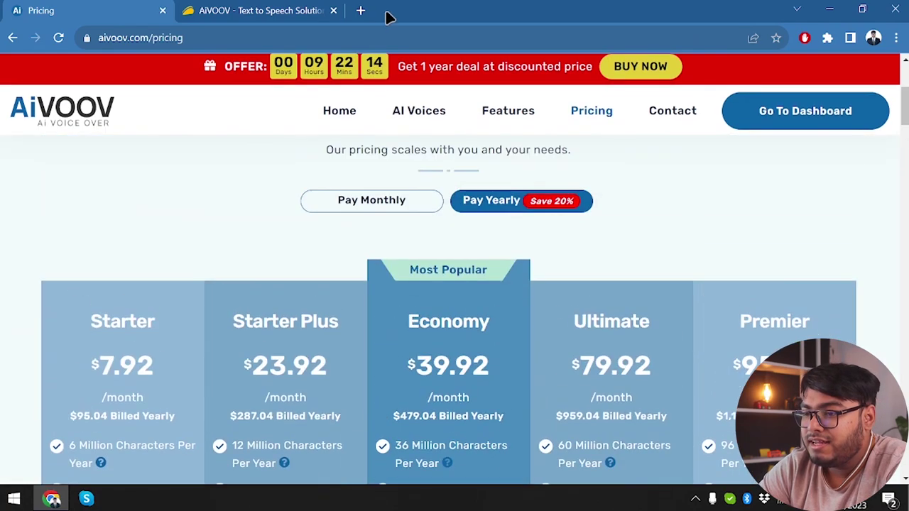
{"action": "scroll", "coordinate": [339, 298], "scroll_direction": "up", "scroll_amount": 4}
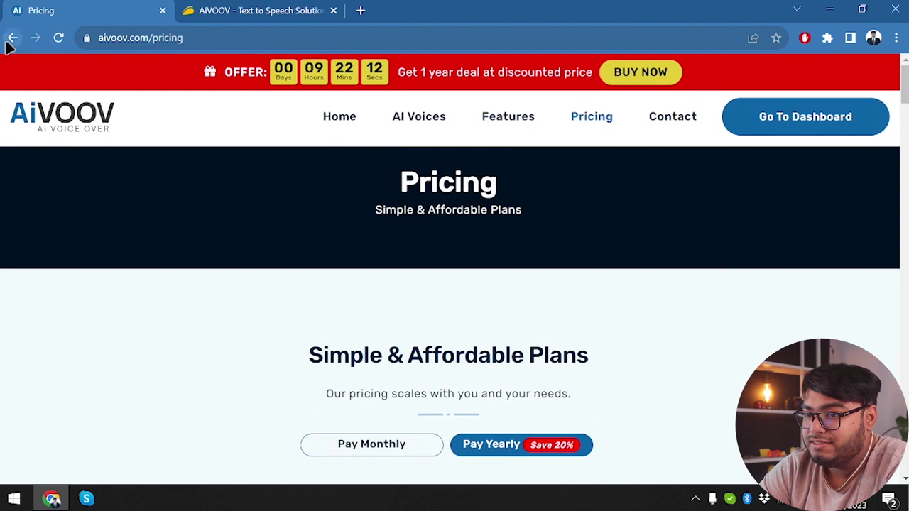
{"action": "left_click", "coordinate": [11, 39]}
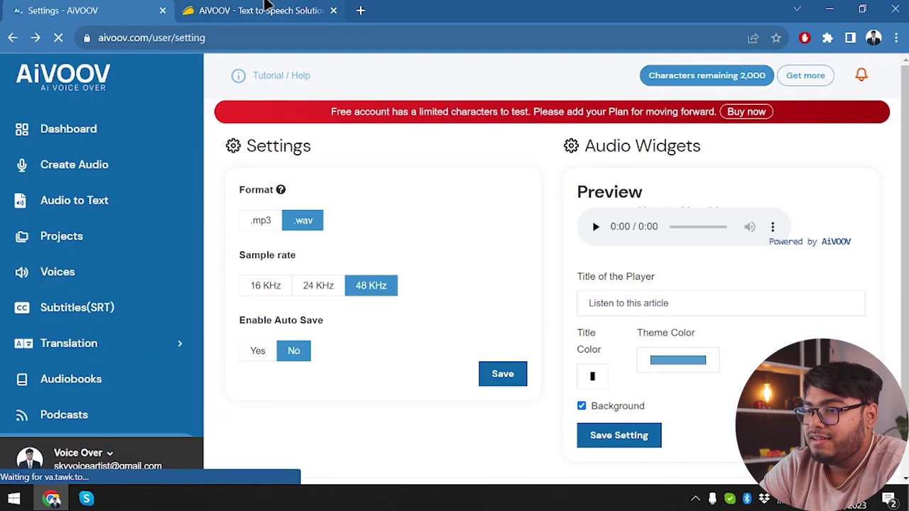
{"action": "left_click", "coordinate": [265, 8]}
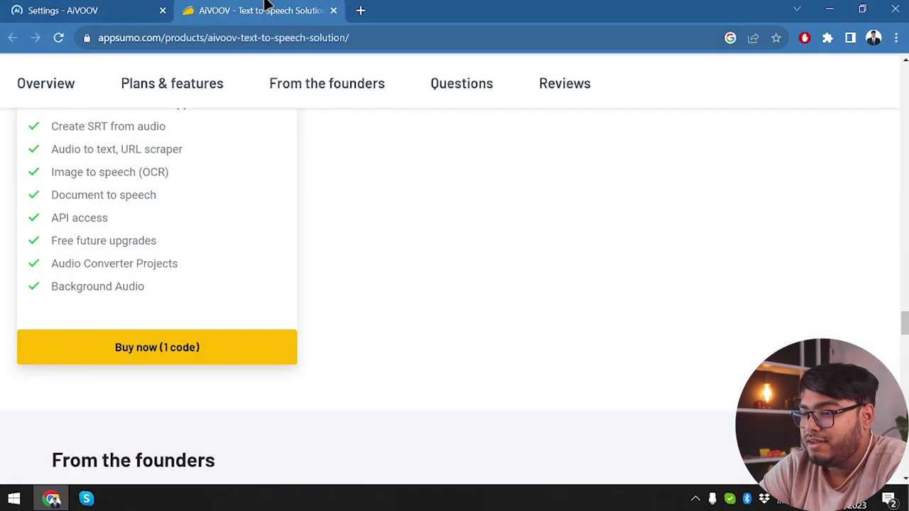
{"action": "scroll", "coordinate": [483, 347], "scroll_direction": "up", "scroll_amount": 6}
{"action": "scroll", "coordinate": [484, 348], "scroll_direction": "down", "scroll_amount": 5}
{"action": "scroll", "coordinate": [483, 348], "scroll_direction": "up", "scroll_amount": 2}
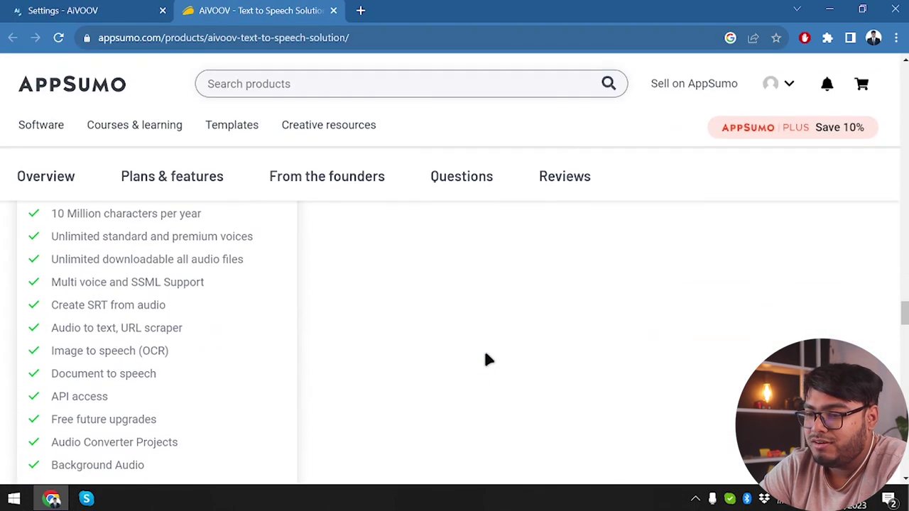
{"action": "scroll", "coordinate": [485, 359], "scroll_direction": "up", "scroll_amount": 3}
{"action": "scroll", "coordinate": [486, 359], "scroll_direction": "down", "scroll_amount": 1}
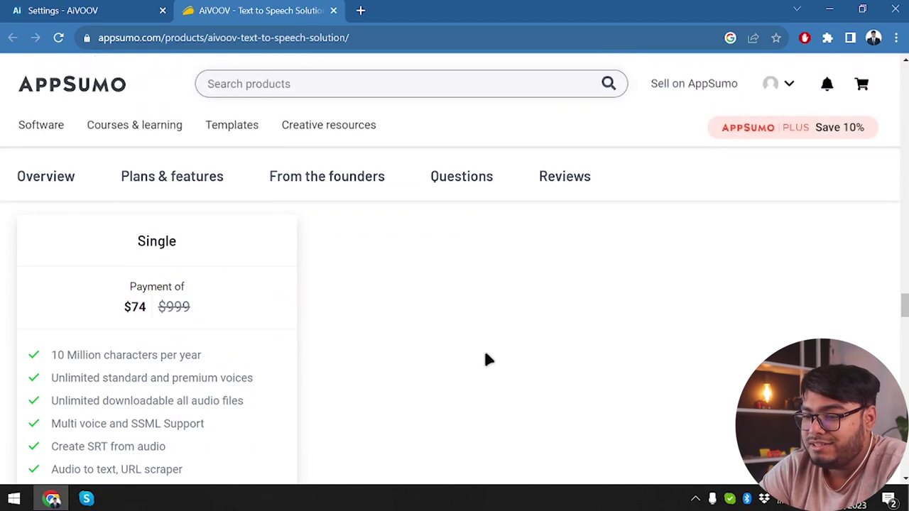
{"action": "left_click", "coordinate": [103, 9]}
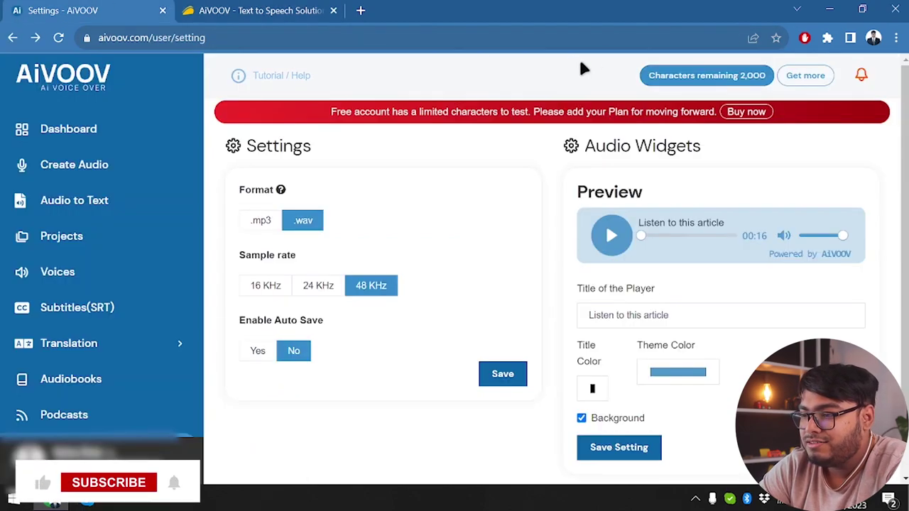
- Reopen the pricing plans, show monthly prices, and compare them with the AppSumo deal
{"action": "left_click", "coordinate": [808, 75]}
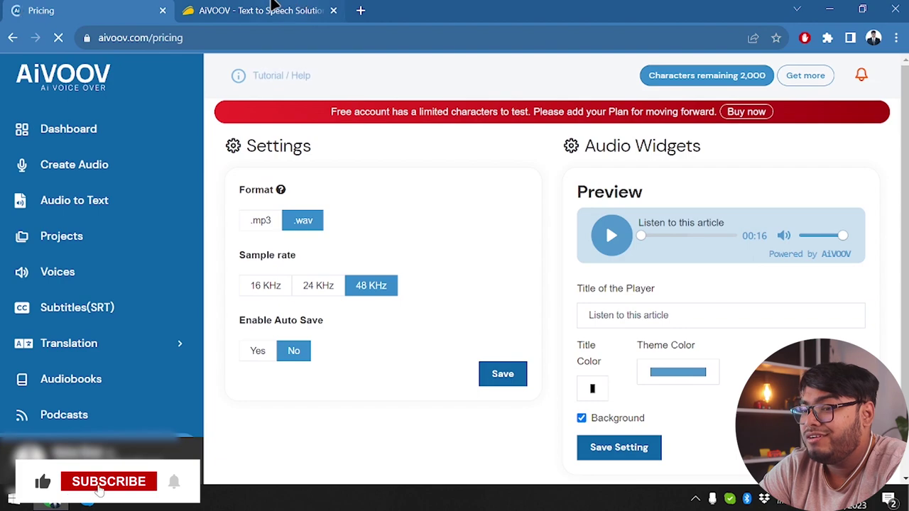
{"action": "scroll", "coordinate": [390, 328], "scroll_direction": "down", "scroll_amount": 6}
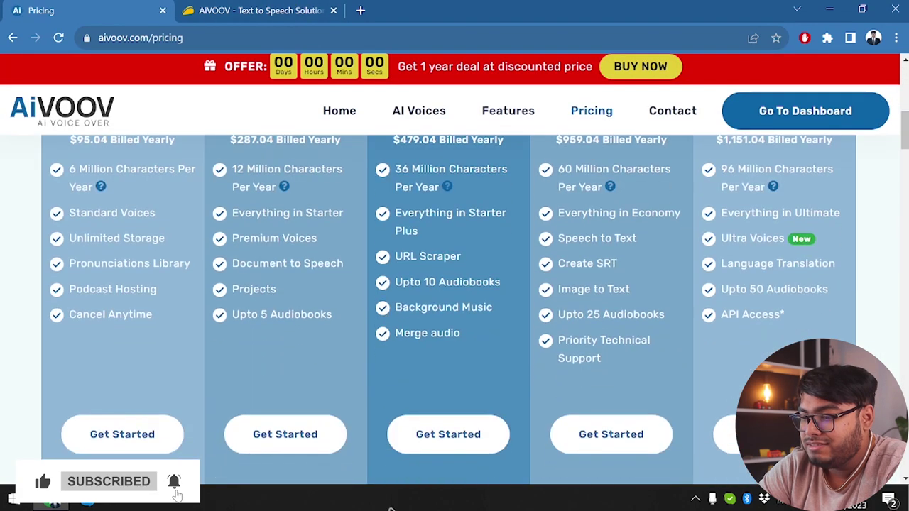
{"action": "scroll", "coordinate": [424, 328], "scroll_direction": "up", "scroll_amount": 2}
{"action": "left_click", "coordinate": [386, 157]}
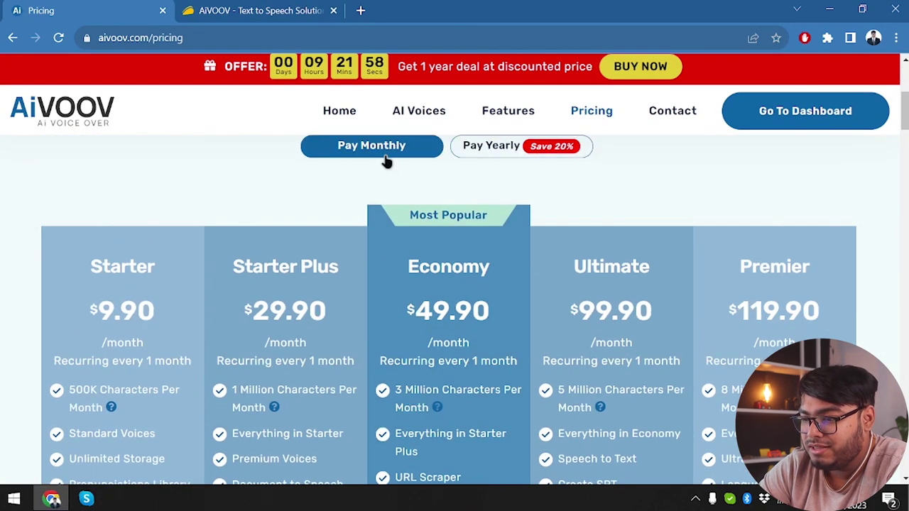
{"action": "scroll", "coordinate": [390, 189], "scroll_direction": "down", "scroll_amount": 1}
{"action": "scroll", "coordinate": [395, 194], "scroll_direction": "down", "scroll_amount": 1}
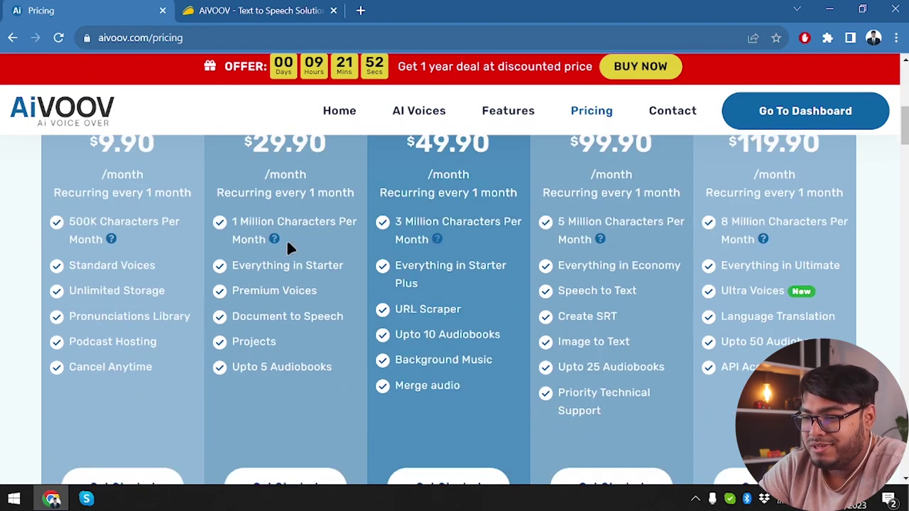
{"action": "scroll", "coordinate": [288, 247], "scroll_direction": "up", "scroll_amount": 1}
{"action": "left_click", "coordinate": [254, 6]}
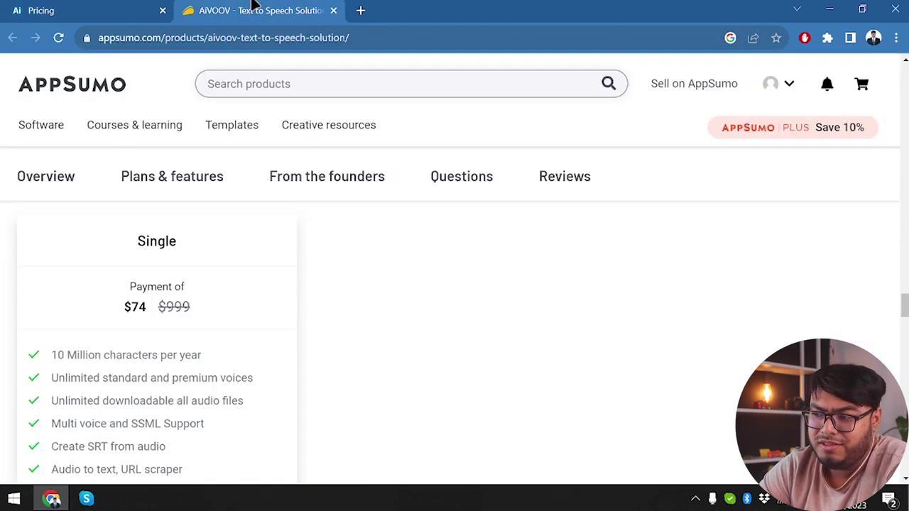
{"action": "left_click", "coordinate": [117, 9]}
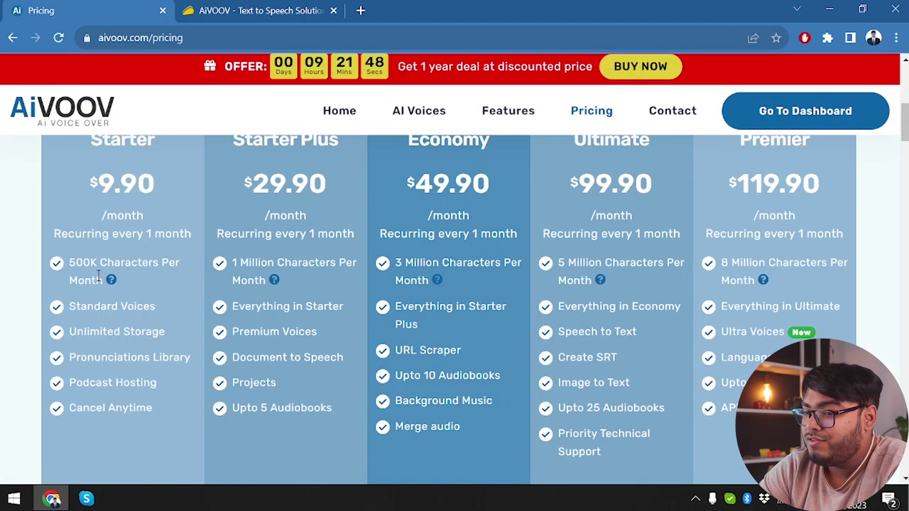
{"action": "scroll", "coordinate": [318, 279], "scroll_direction": "up", "scroll_amount": 1}
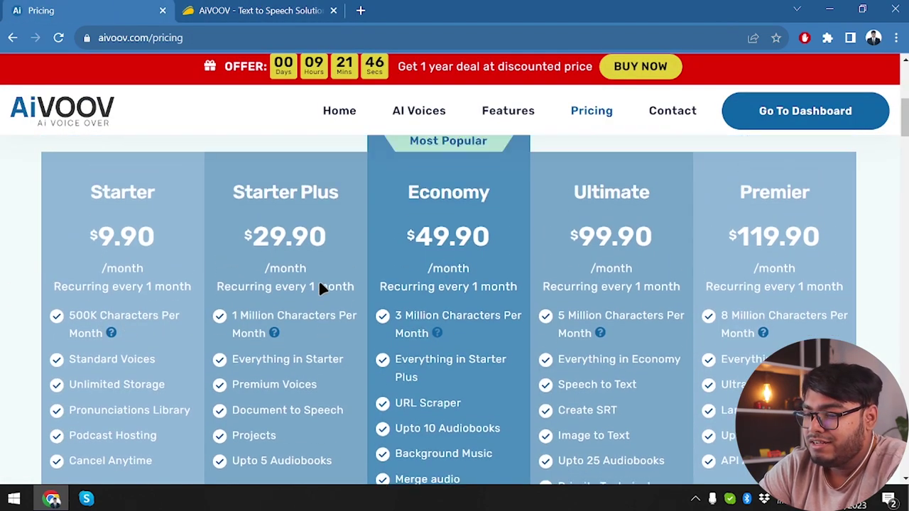
- Highlight the money-back guarantee text on the AppSumo Single $74 plan, then return to AiVOOV
{"action": "key", "text": "ctrl+Tab"}
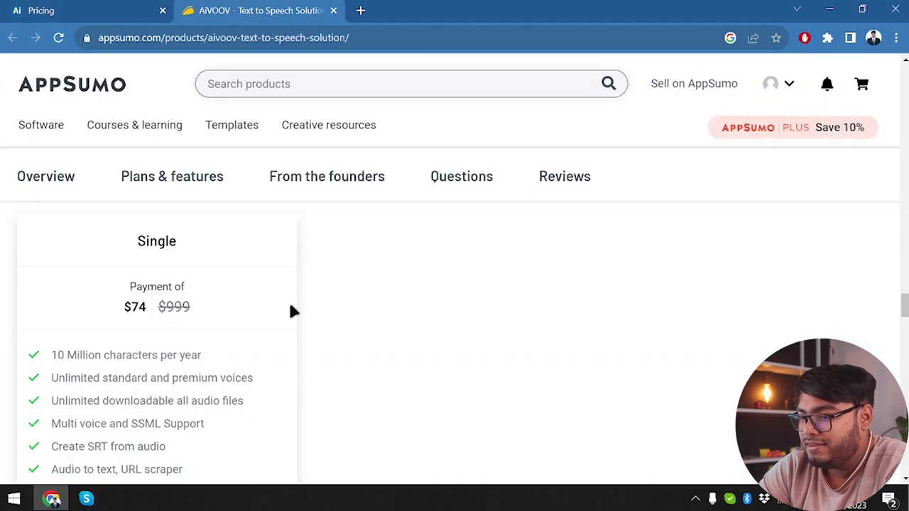
{"action": "left_click", "coordinate": [86, 8]}
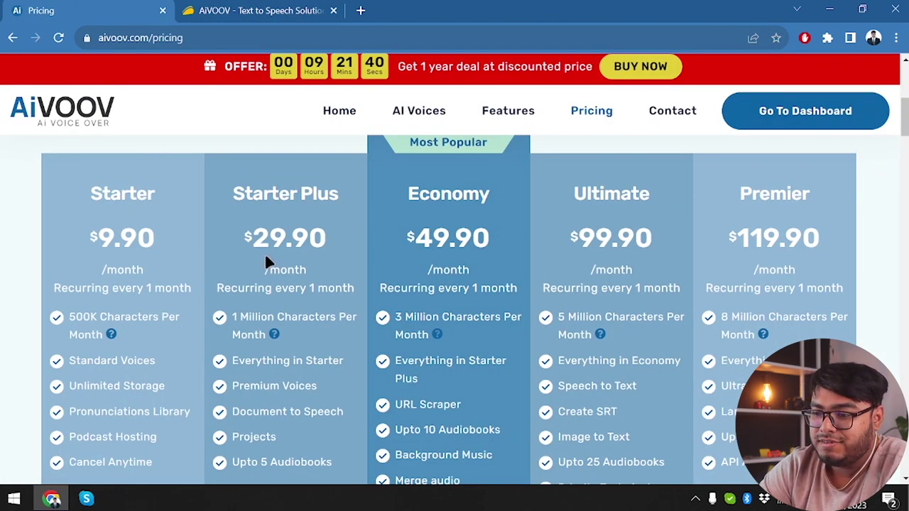
{"action": "key", "text": "ctrl+Tab"}
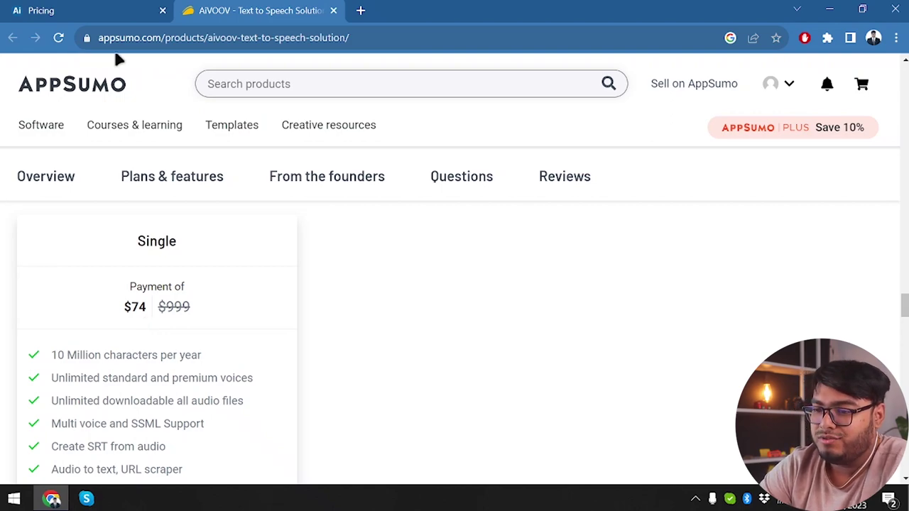
{"action": "scroll", "coordinate": [231, 365], "scroll_direction": "down", "scroll_amount": 2}
{"action": "scroll", "coordinate": [232, 365], "scroll_direction": "up", "scroll_amount": 4}
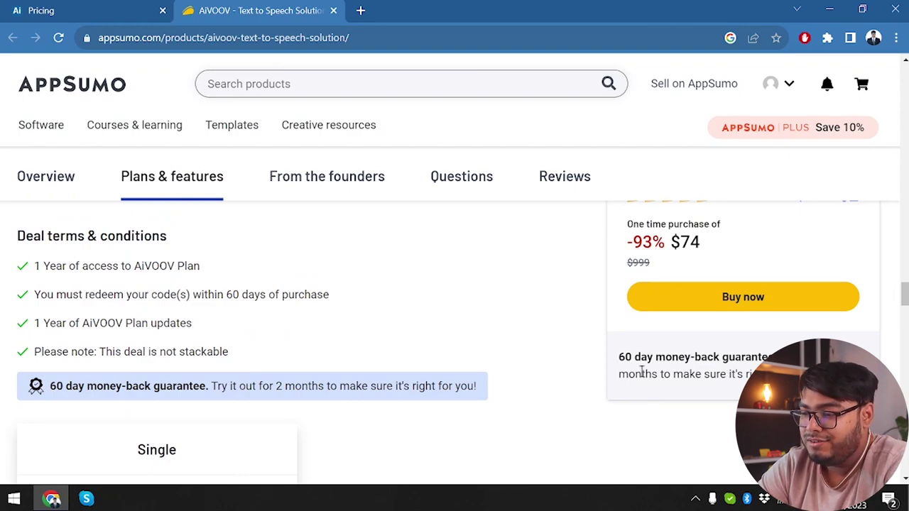
{"action": "left_click_drag", "start_coordinate": [620, 355], "coordinate": [781, 376]}
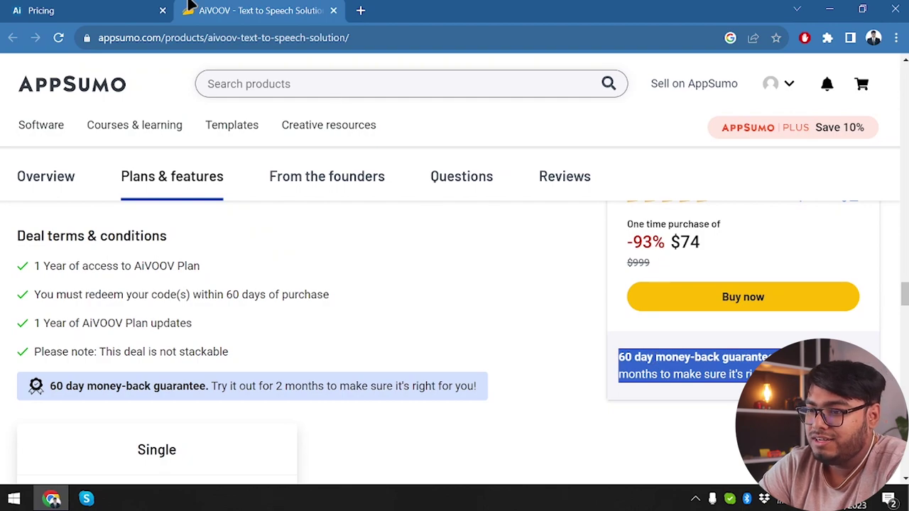
{"action": "left_click", "coordinate": [90, 8]}
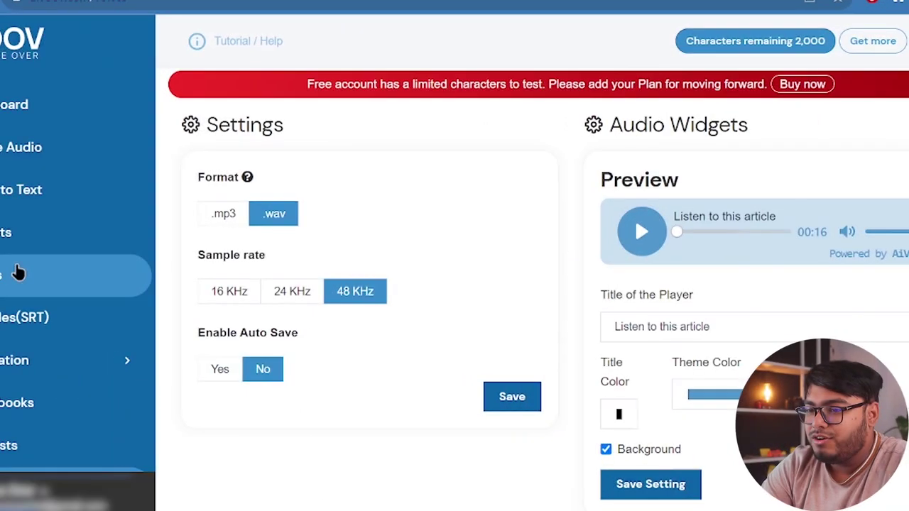
- Open the Voices library and preview the กรุณา, Lực, Guillaume and Darlene voices
{"action": "left_click", "coordinate": [18, 271]}
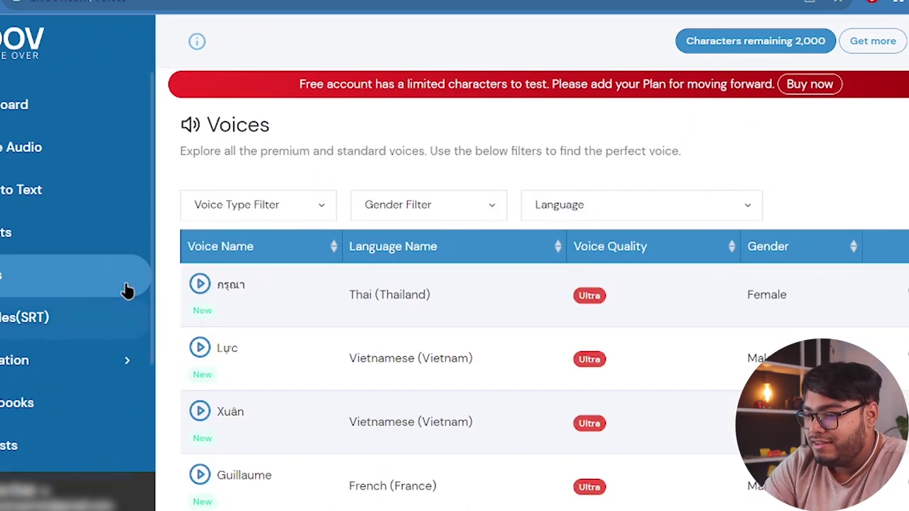
{"action": "left_click", "coordinate": [199, 284]}
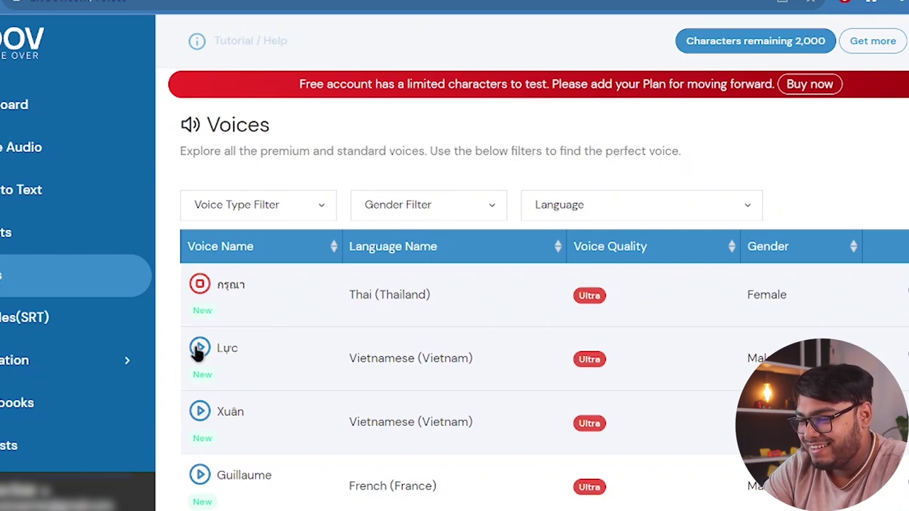
{"action": "left_click", "coordinate": [200, 348]}
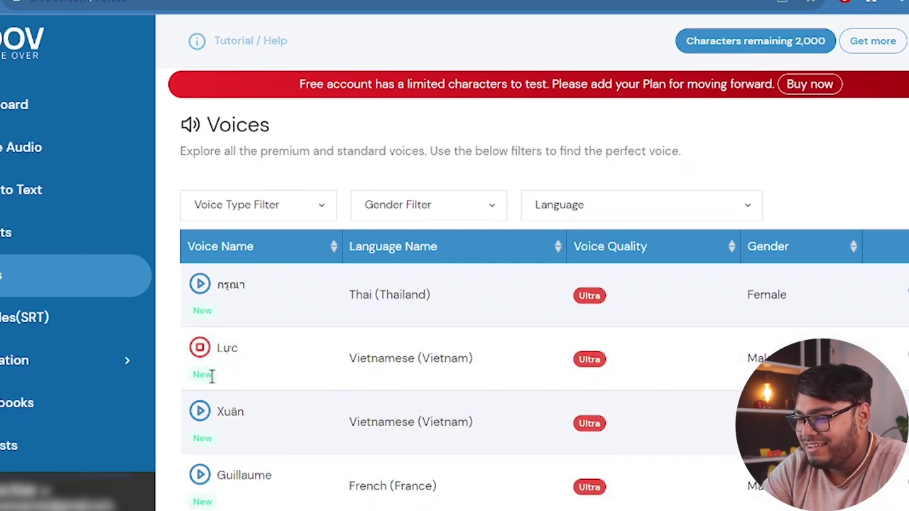
{"action": "left_click", "coordinate": [199, 351]}
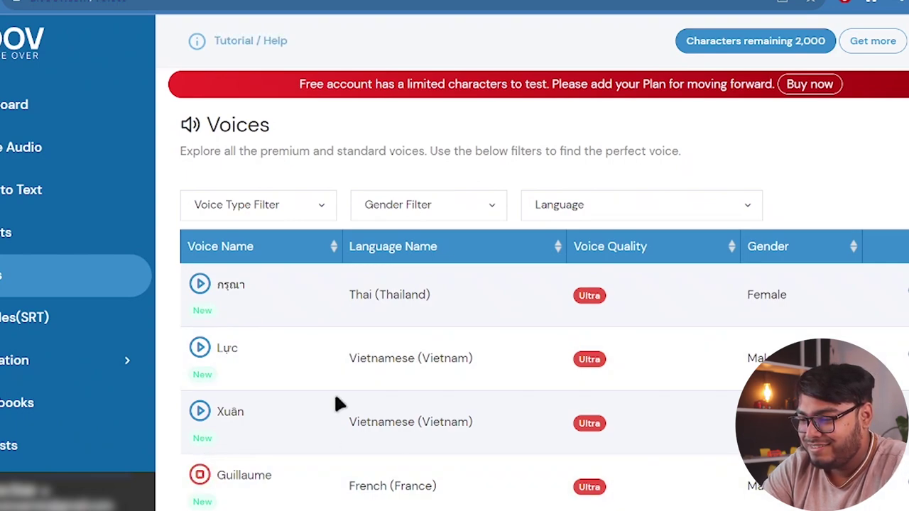
{"action": "scroll", "coordinate": [335, 401], "scroll_direction": "down", "scroll_amount": 1}
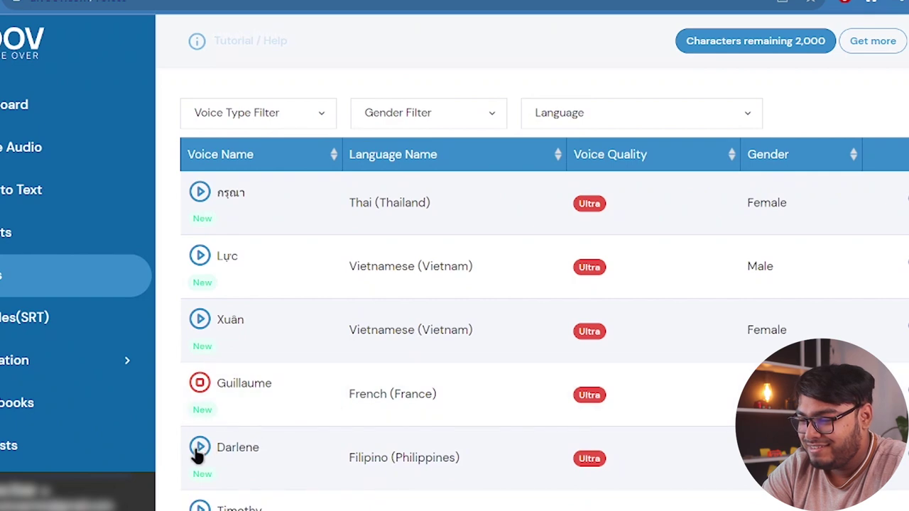
{"action": "left_click", "coordinate": [199, 384]}
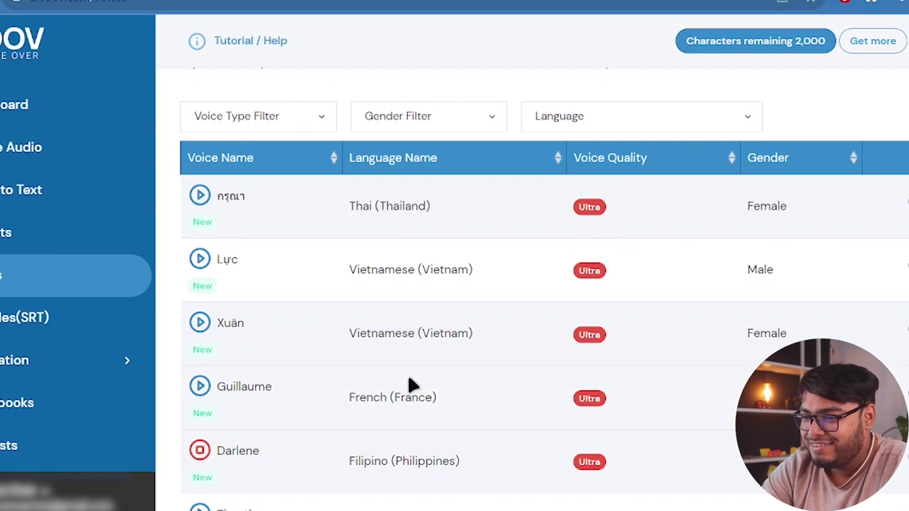
{"action": "scroll", "coordinate": [408, 383], "scroll_direction": "up", "scroll_amount": 2}
- Filter the voice list to Ultra quality and male voices
{"action": "left_click", "coordinate": [297, 206]}
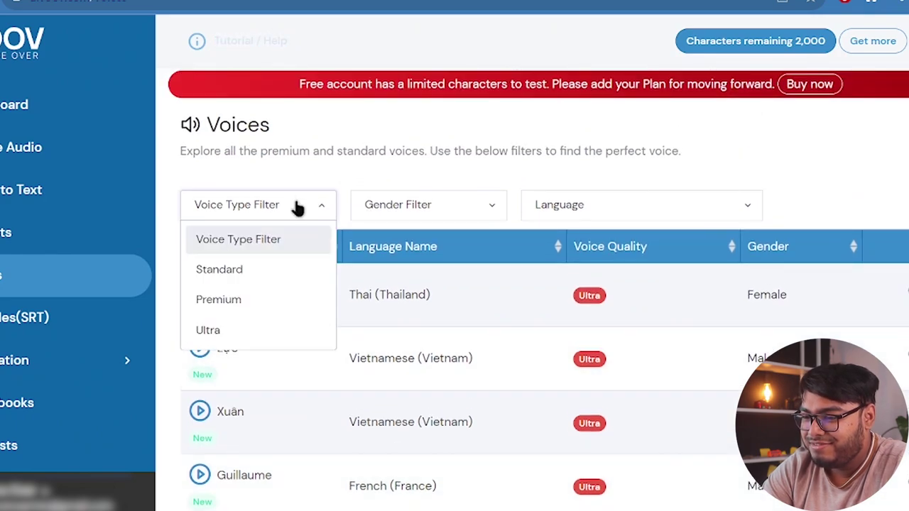
{"action": "left_click", "coordinate": [297, 207]}
{"action": "scroll", "coordinate": [208, 397], "scroll_direction": "down", "scroll_amount": 2}
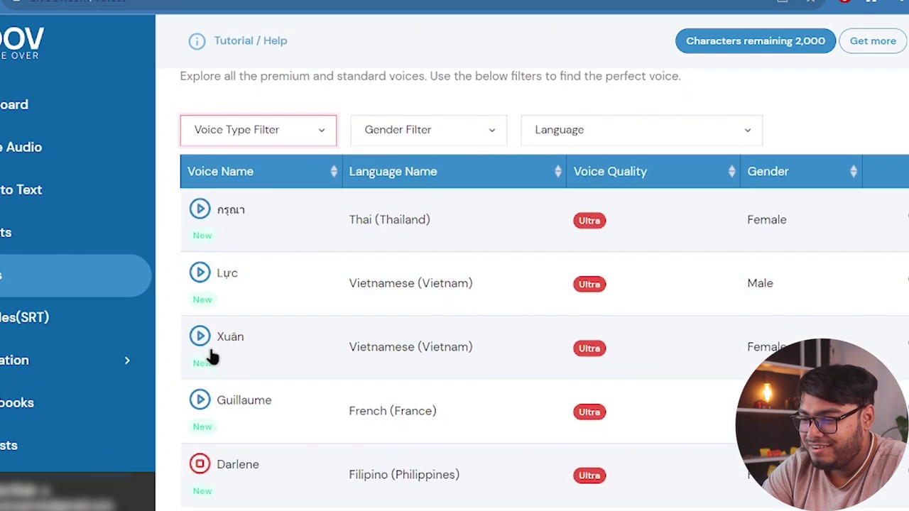
{"action": "left_click", "coordinate": [277, 121]}
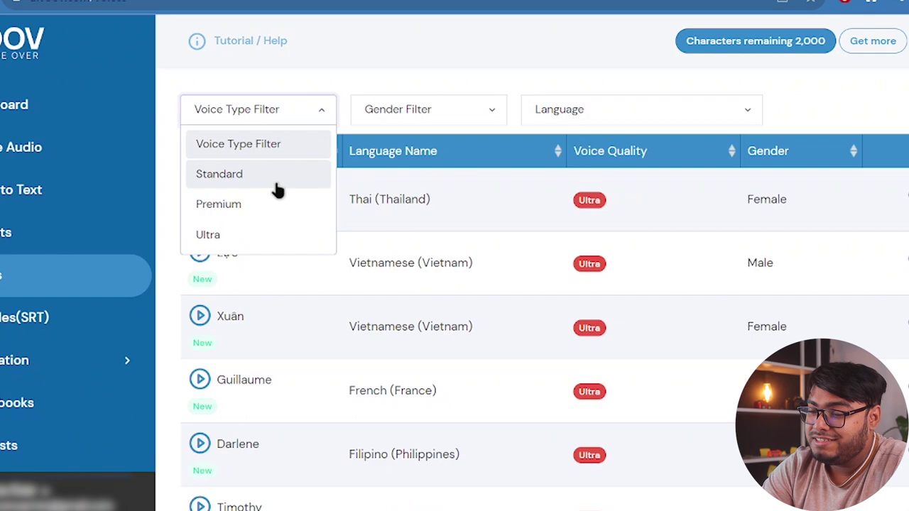
{"action": "left_click", "coordinate": [245, 243]}
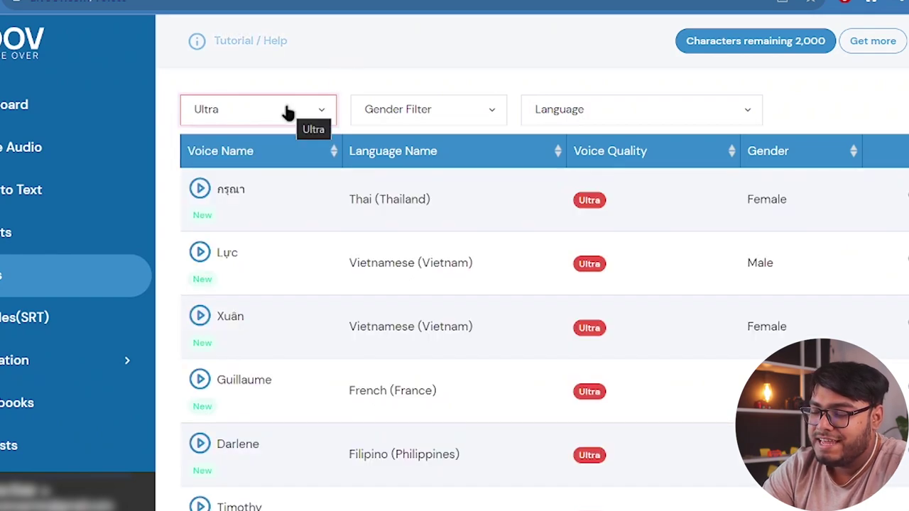
{"action": "left_click", "coordinate": [430, 115]}
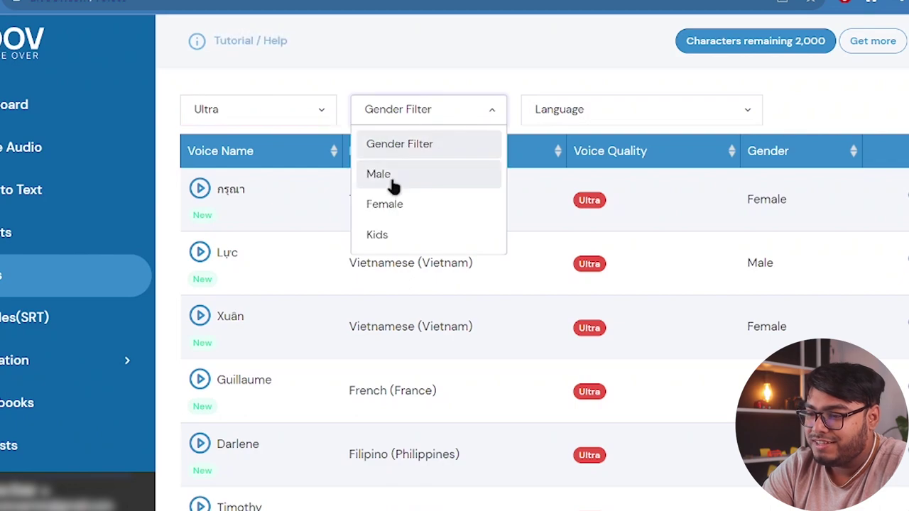
{"action": "left_click", "coordinate": [383, 177]}
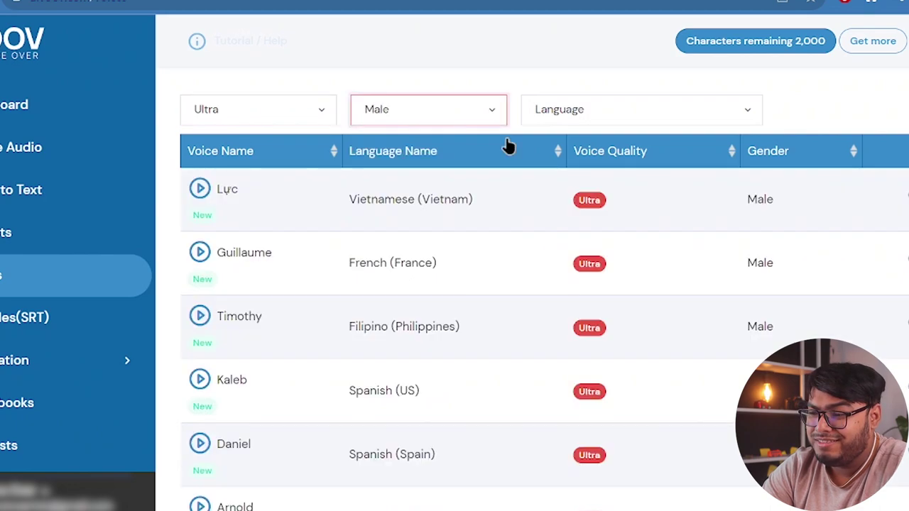
- Limit the voices to English (US), leaving Arnold, Papper and Nonal
{"action": "left_click", "coordinate": [626, 114]}
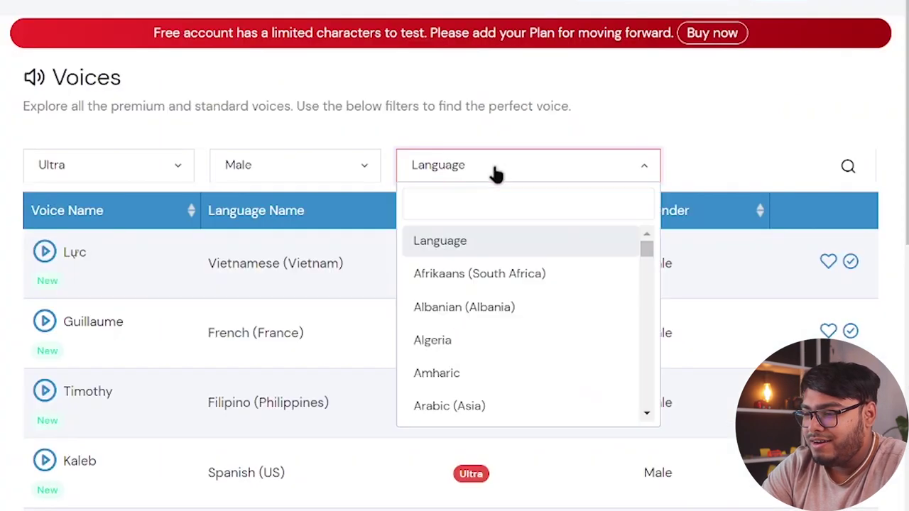
{"action": "scroll", "coordinate": [457, 347], "scroll_direction": "down", "scroll_amount": 2}
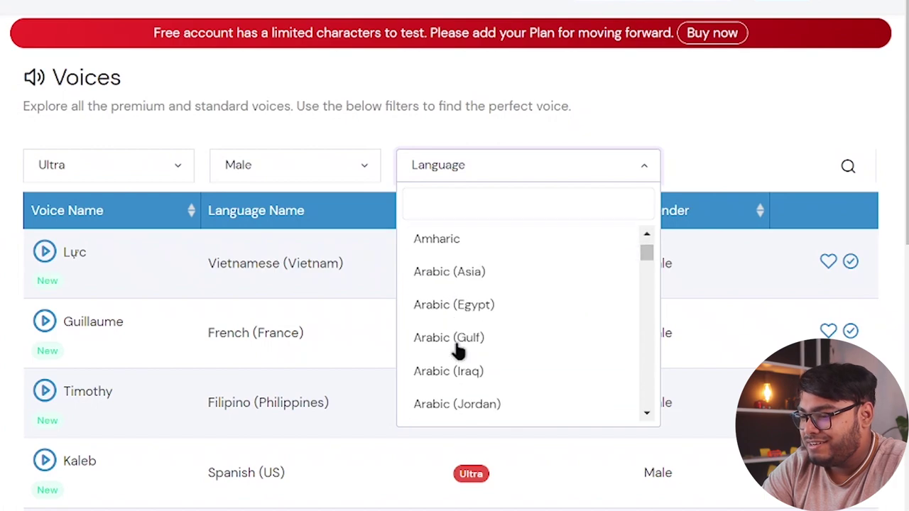
{"action": "scroll", "coordinate": [458, 348], "scroll_direction": "down", "scroll_amount": 10}
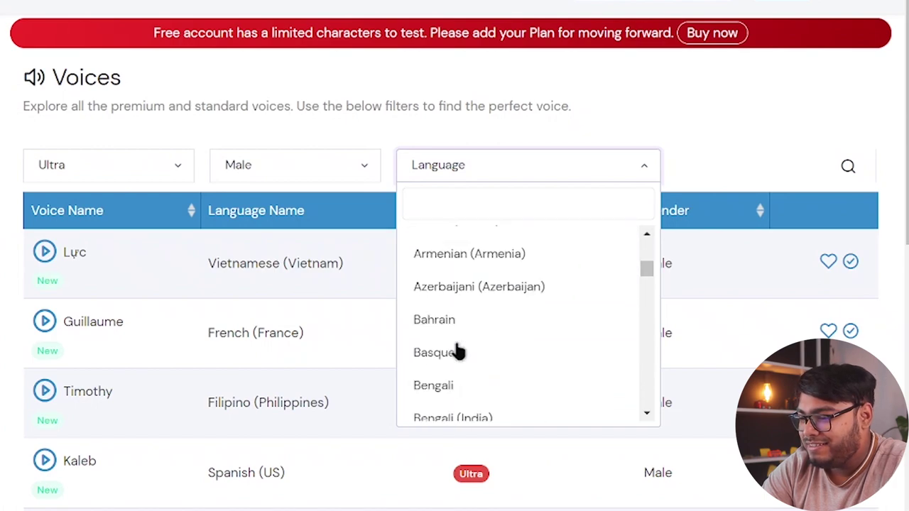
{"action": "scroll", "coordinate": [458, 351], "scroll_direction": "down", "scroll_amount": 5}
{"action": "scroll", "coordinate": [458, 351], "scroll_direction": "up", "scroll_amount": 8}
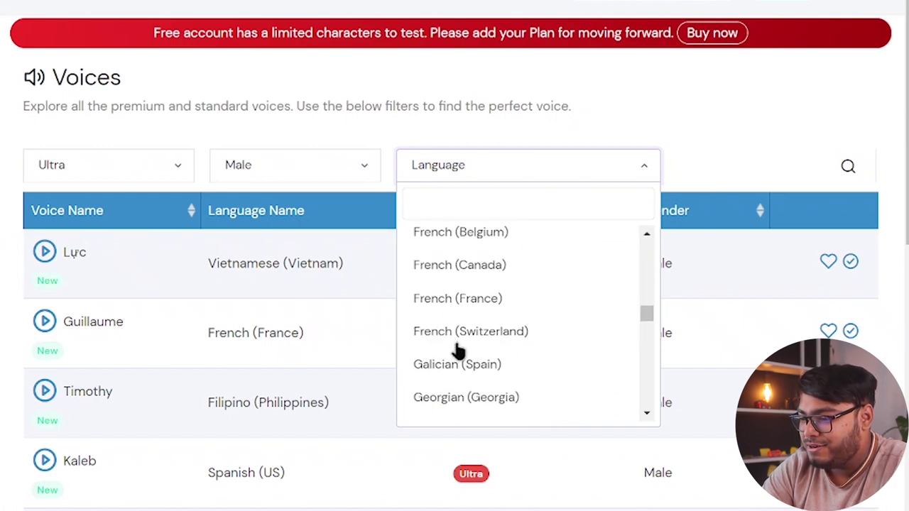
{"action": "scroll", "coordinate": [490, 323], "scroll_direction": "up", "scroll_amount": 3}
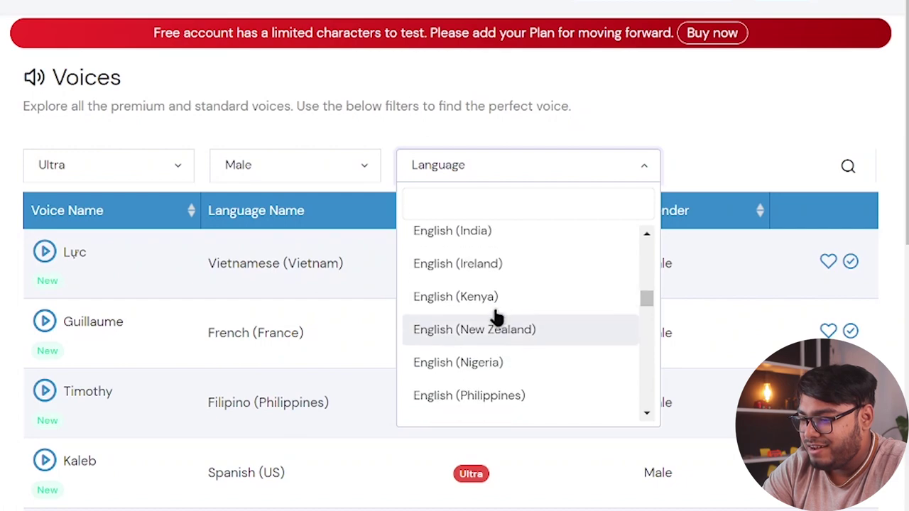
{"action": "scroll", "coordinate": [495, 317], "scroll_direction": "down", "scroll_amount": 8}
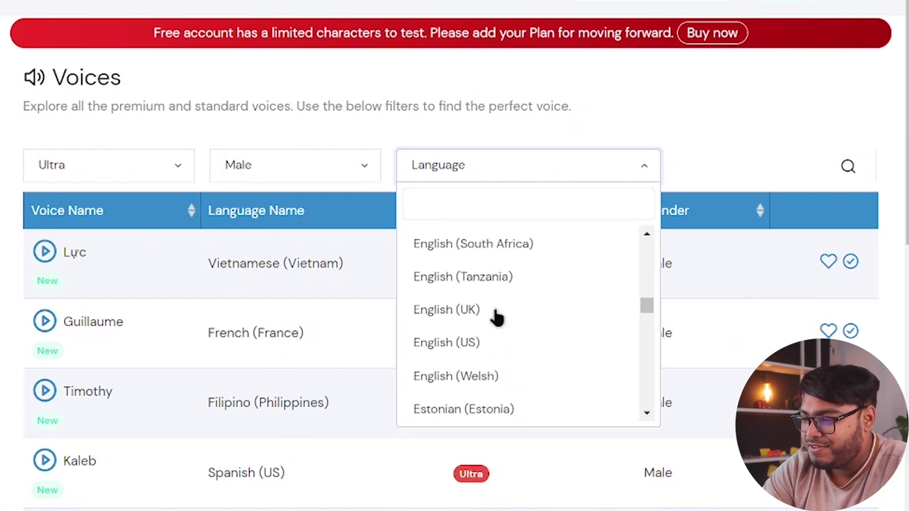
{"action": "left_click", "coordinate": [472, 351]}
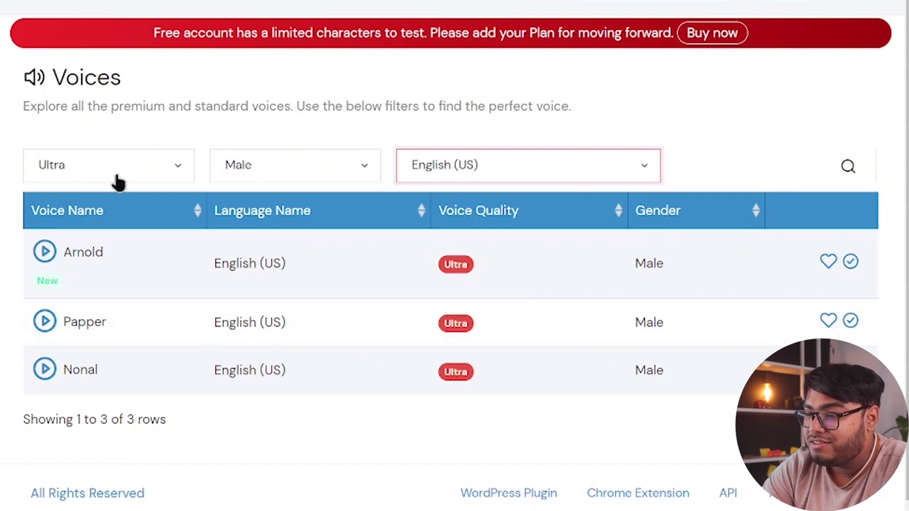
- Preview the Arnold, Papper and Nonal voices
{"action": "left_click", "coordinate": [45, 252]}
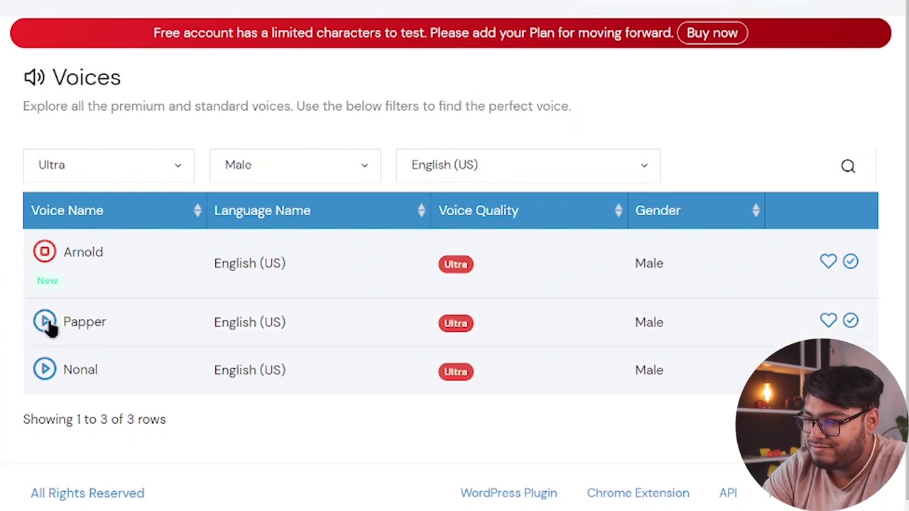
{"action": "left_click", "coordinate": [45, 322]}
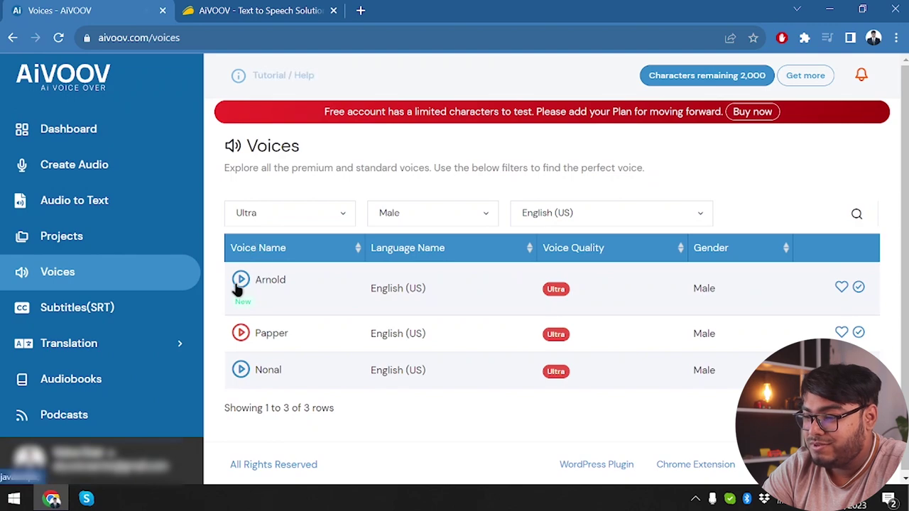
{"action": "left_click", "coordinate": [241, 369]}
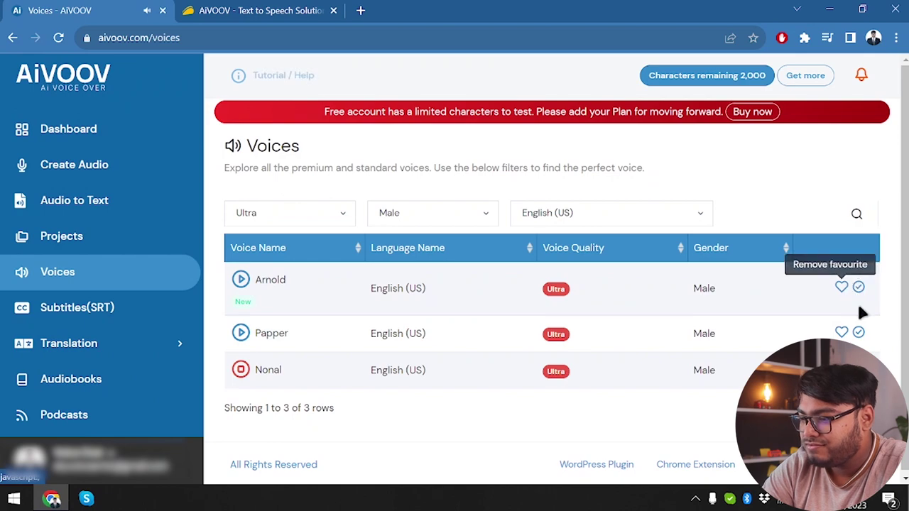
- Set Arnold as the default voice and mark it as a favourite
{"action": "left_click", "coordinate": [858, 331]}
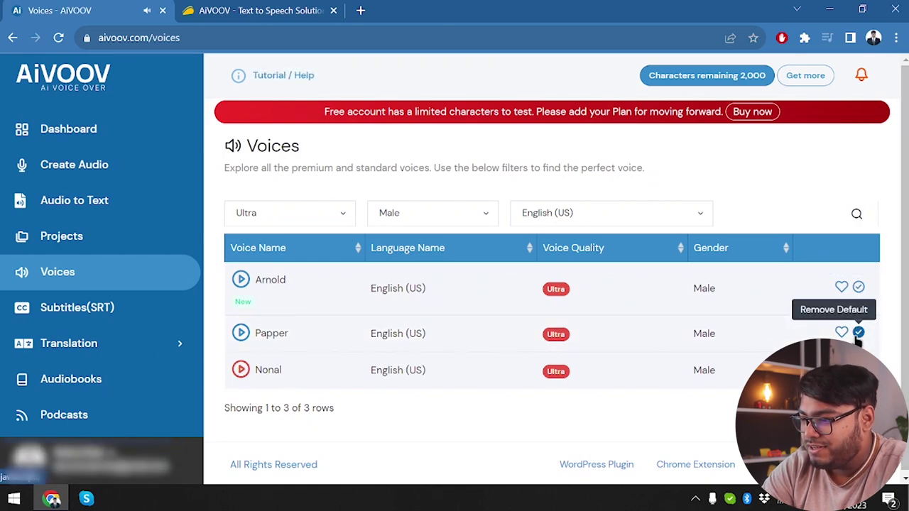
{"action": "left_click", "coordinate": [858, 287]}
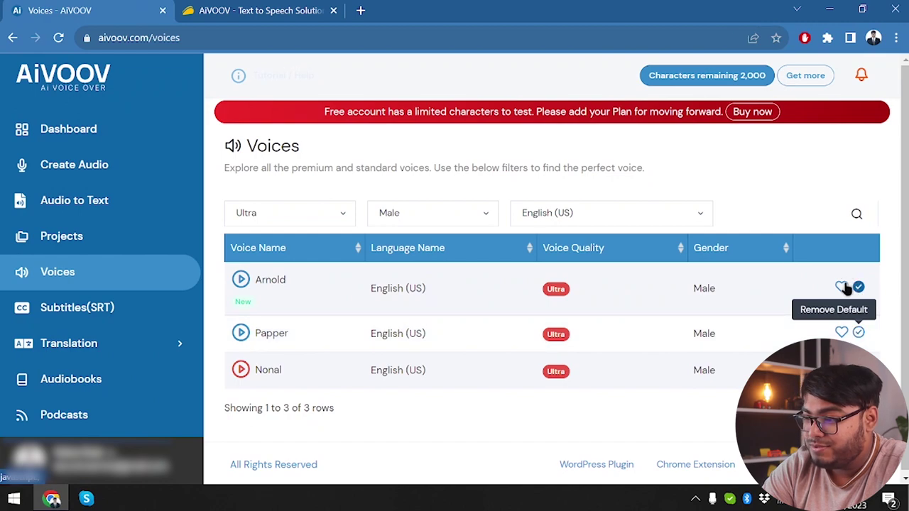
{"action": "left_click", "coordinate": [842, 287]}
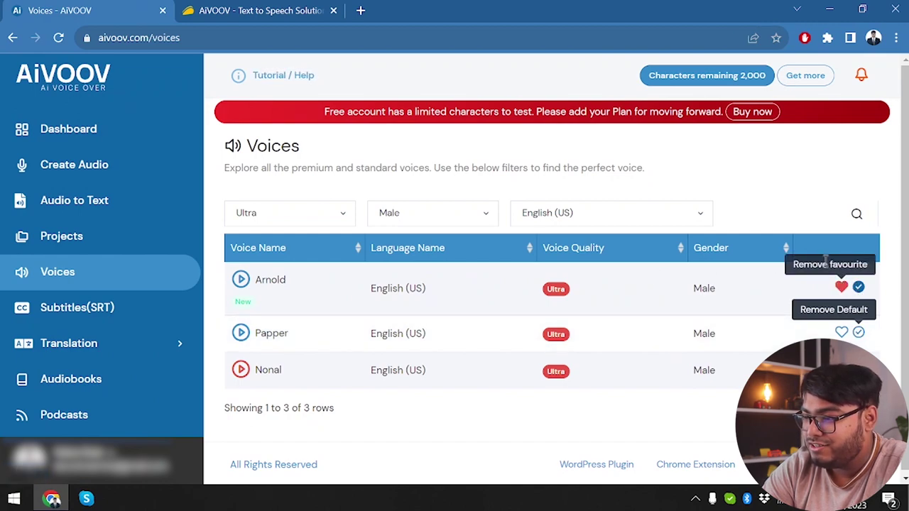
- Switch the voice type filter to Premium and preview the Steffan and Stephen voices
{"action": "left_click", "coordinate": [332, 213]}
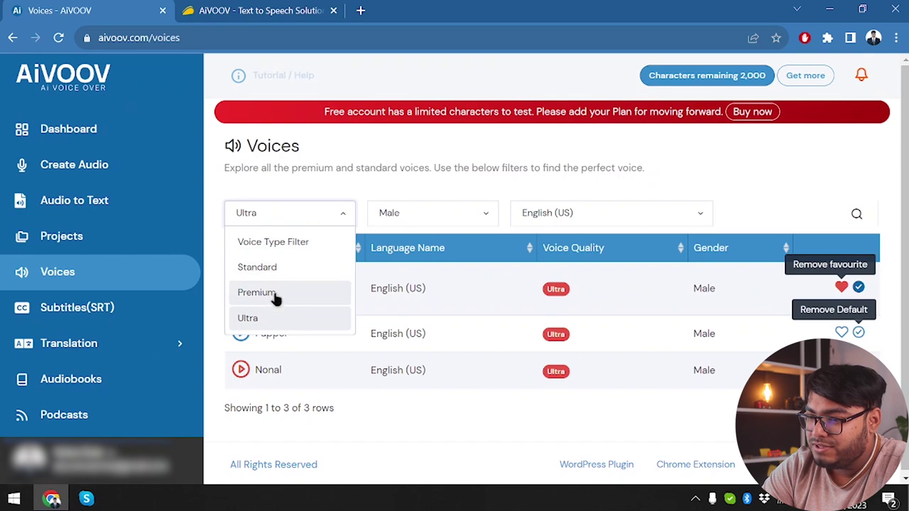
{"action": "left_click", "coordinate": [304, 294]}
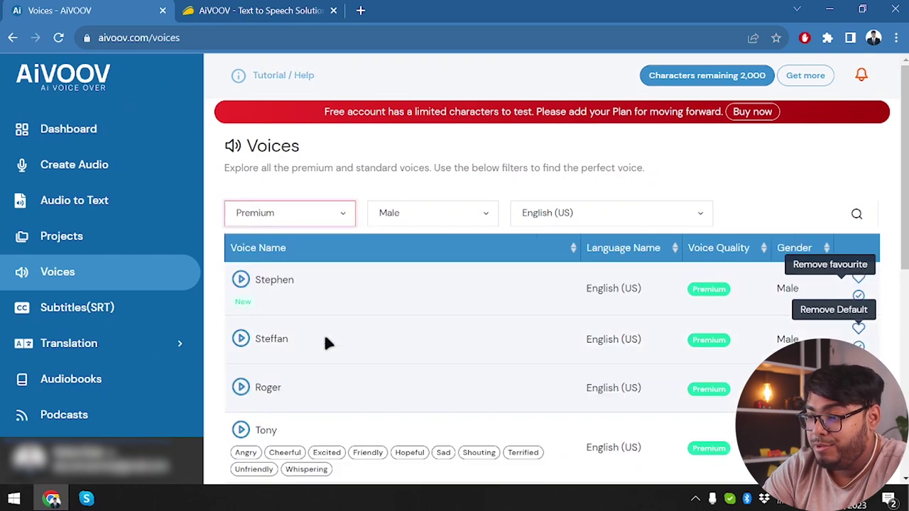
{"action": "scroll", "coordinate": [323, 337], "scroll_direction": "down", "scroll_amount": 1}
{"action": "left_click", "coordinate": [239, 326]}
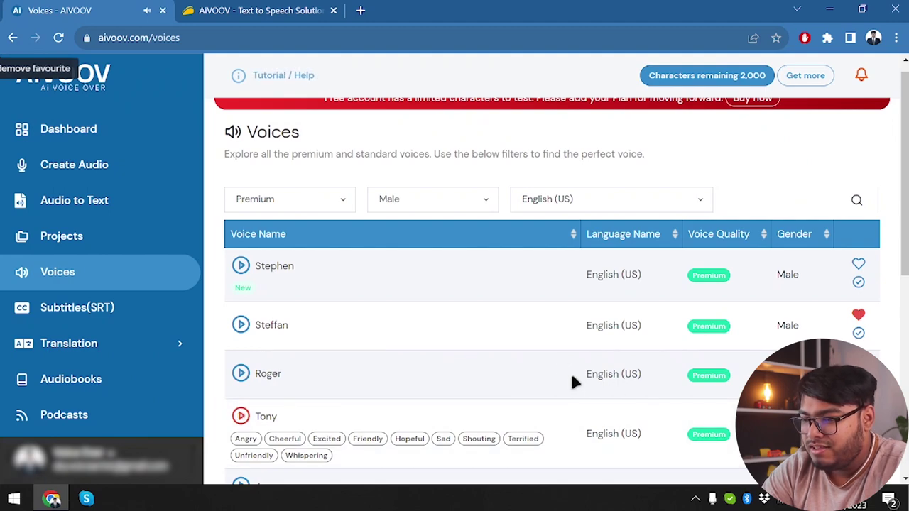
{"action": "left_click", "coordinate": [240, 266]}
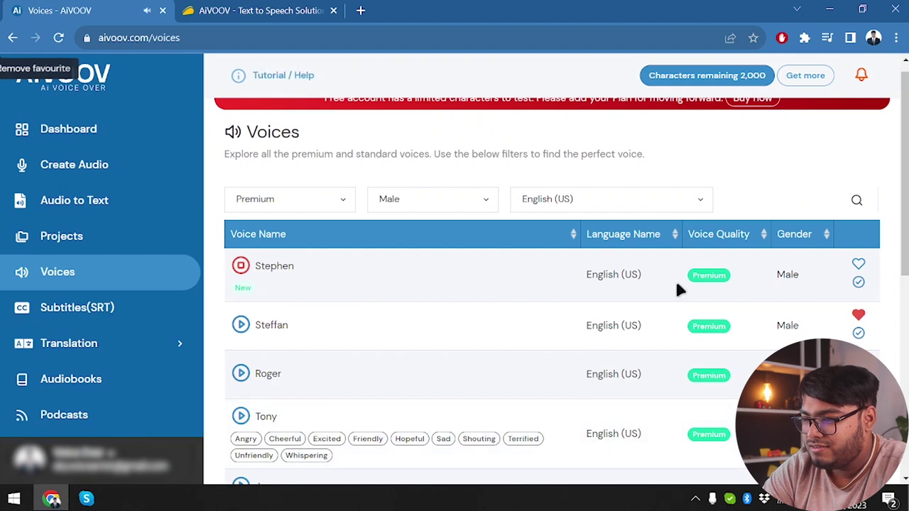
{"action": "left_click", "coordinate": [334, 205]}
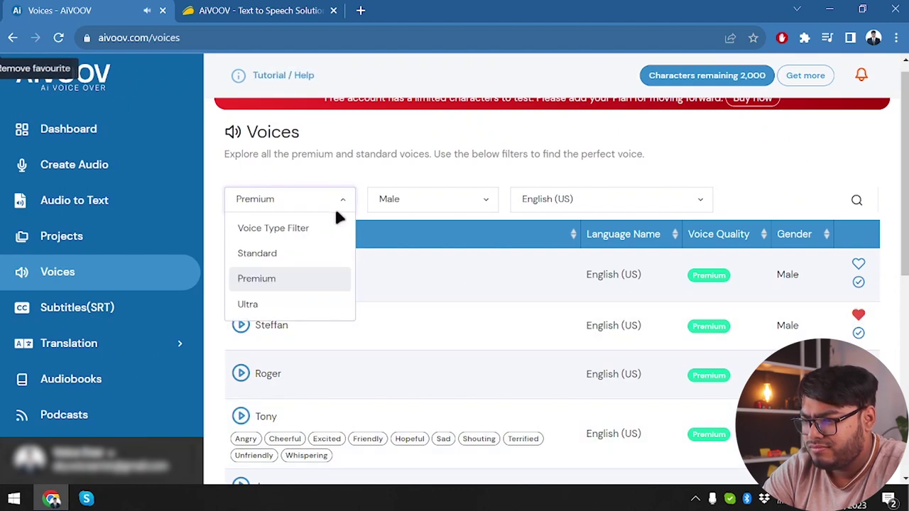
- Preview the Standard voices Joey, Matthew and Caesar, then clear the voice quality filter
{"action": "left_click", "coordinate": [337, 206]}
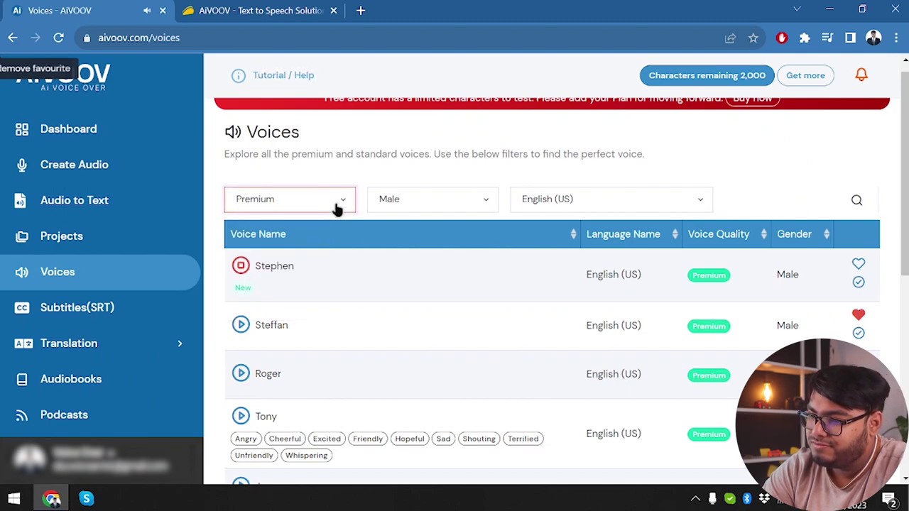
{"action": "left_click", "coordinate": [335, 206]}
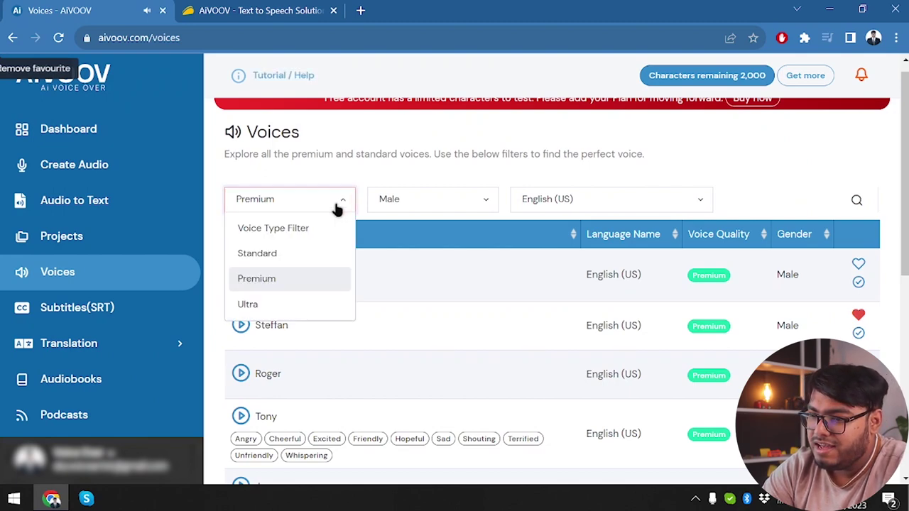
{"action": "left_click", "coordinate": [291, 255]}
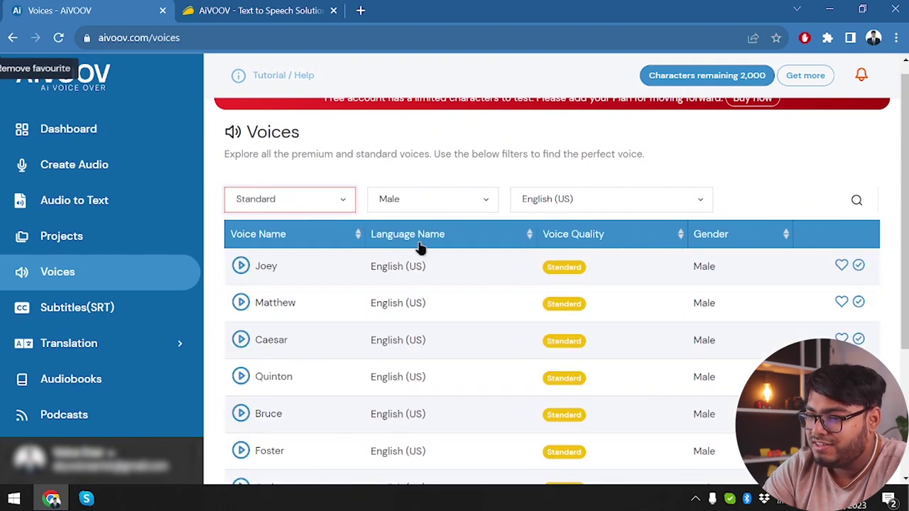
{"action": "left_click", "coordinate": [241, 266]}
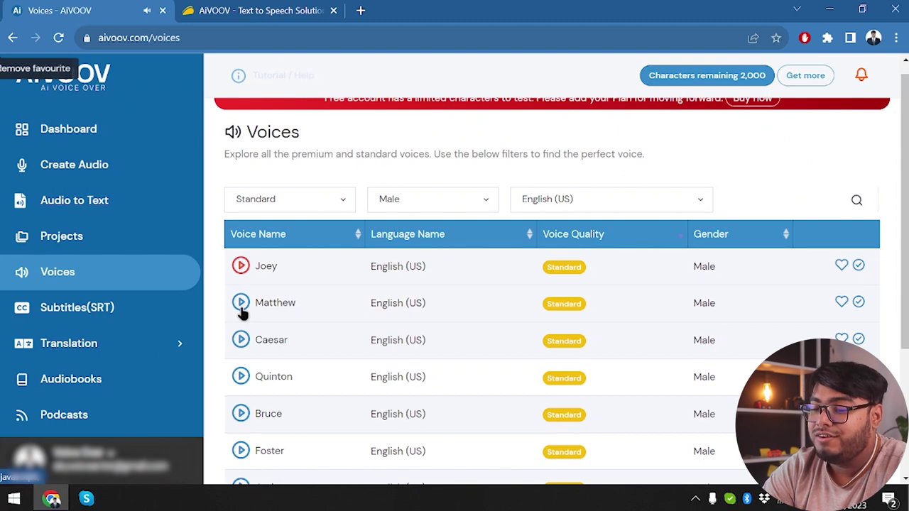
{"action": "left_click", "coordinate": [242, 304]}
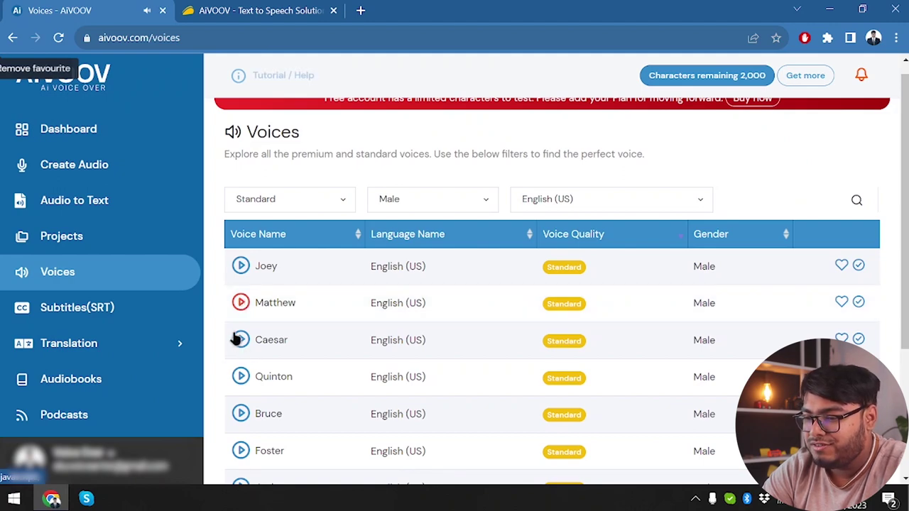
{"action": "left_click", "coordinate": [239, 341]}
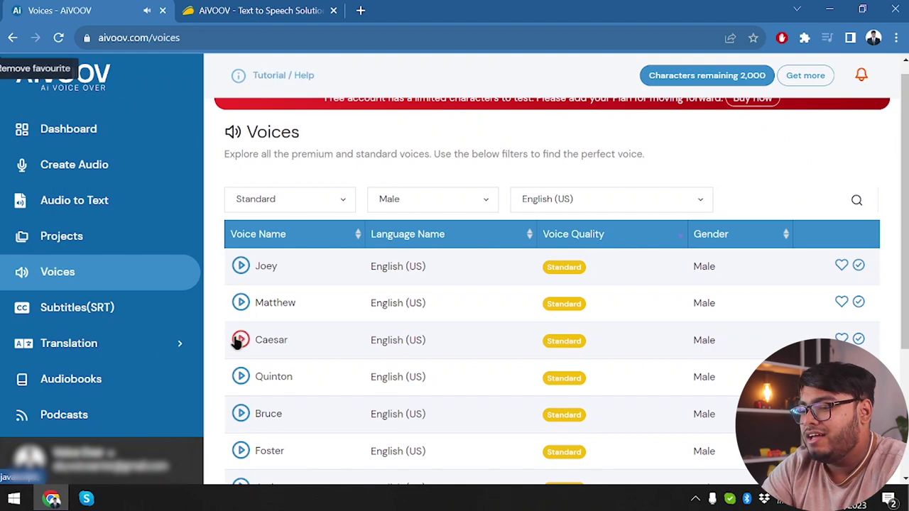
{"action": "left_click", "coordinate": [319, 199]}
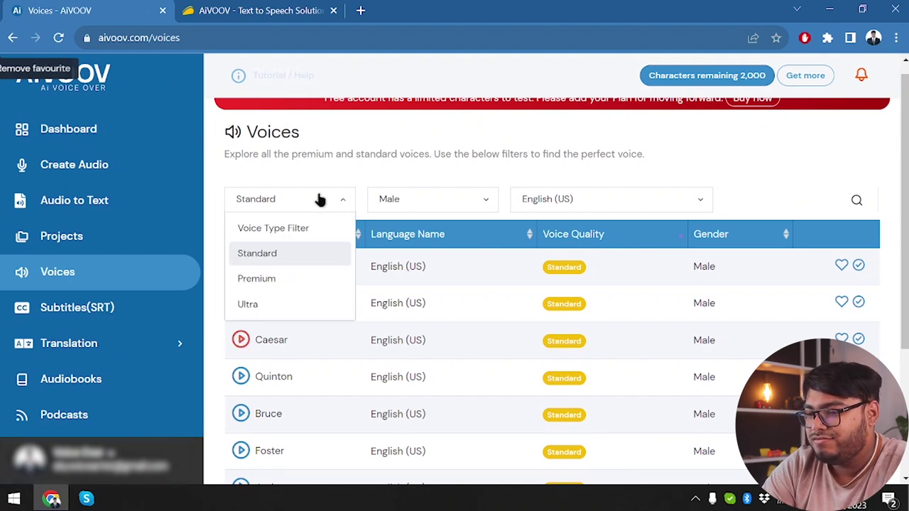
{"action": "left_click", "coordinate": [290, 228]}
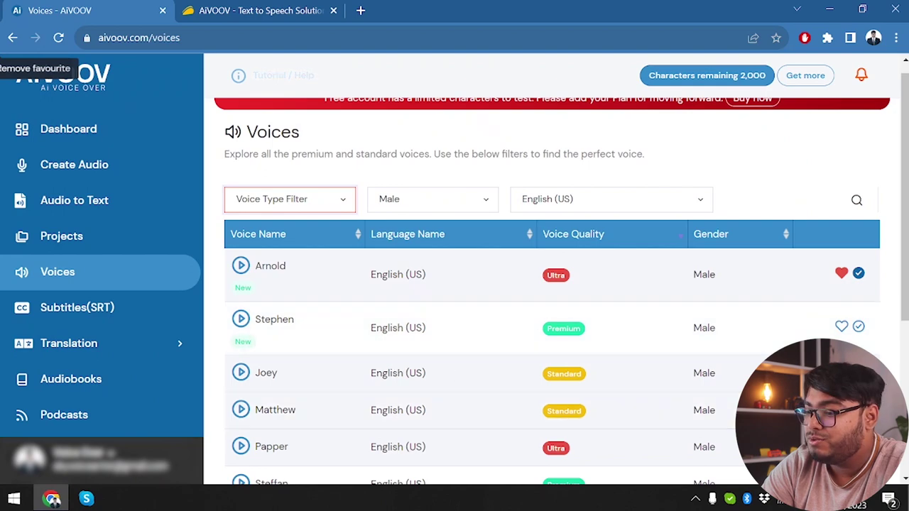
- Create a new audio from the Create Audio list and title it 'test'
{"action": "scroll", "coordinate": [770, 319], "scroll_direction": "down", "scroll_amount": 3}
{"action": "scroll", "coordinate": [770, 319], "scroll_direction": "up", "scroll_amount": 4}
{"action": "scroll", "coordinate": [432, 232], "scroll_direction": "down", "scroll_amount": 4}
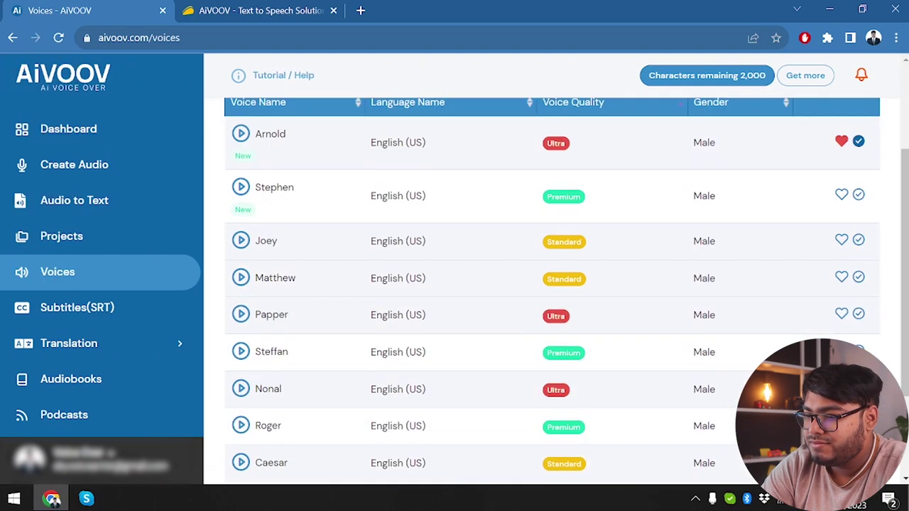
{"action": "scroll", "coordinate": [431, 232], "scroll_direction": "up", "scroll_amount": 4}
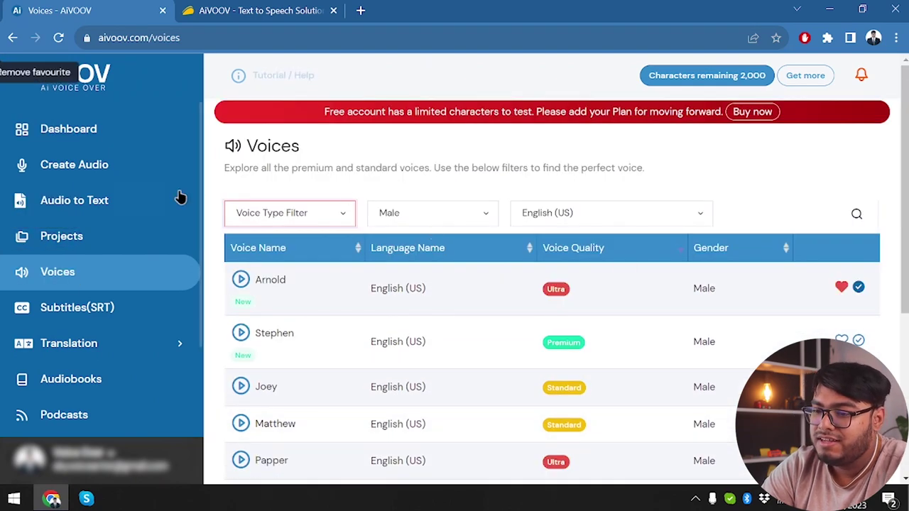
{"action": "left_click", "coordinate": [115, 166]}
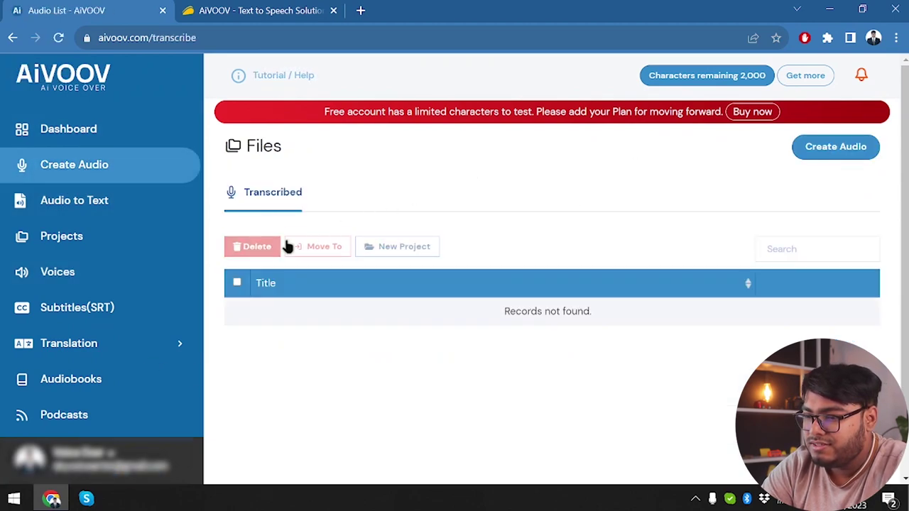
{"action": "left_click", "coordinate": [837, 155]}
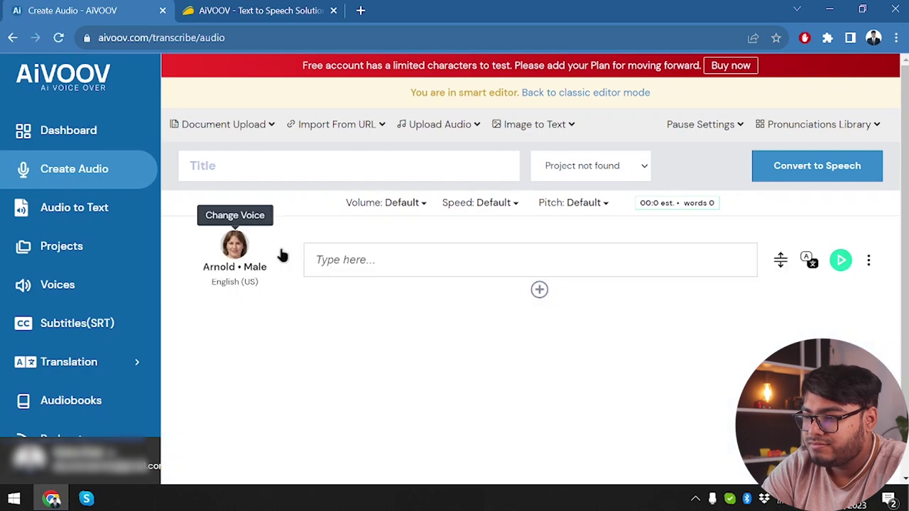
{"action": "left_click", "coordinate": [450, 259]}
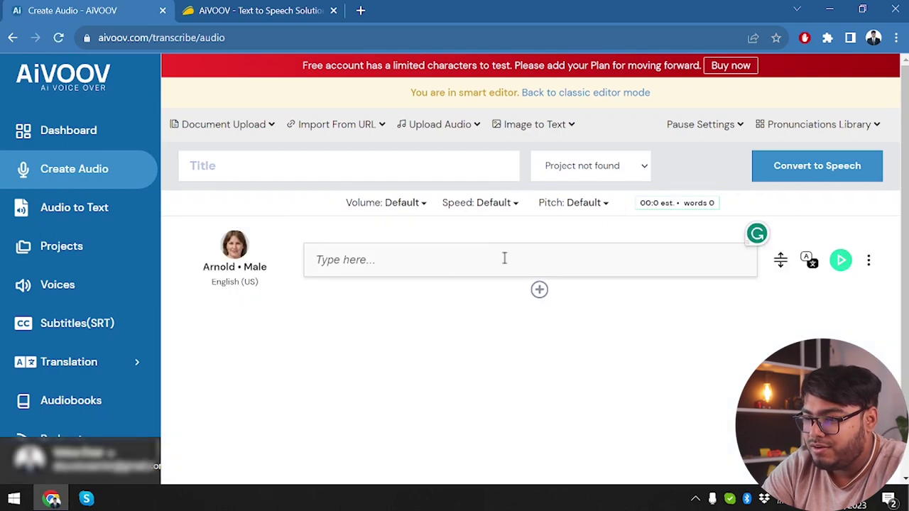
{"action": "left_click", "coordinate": [371, 164]}
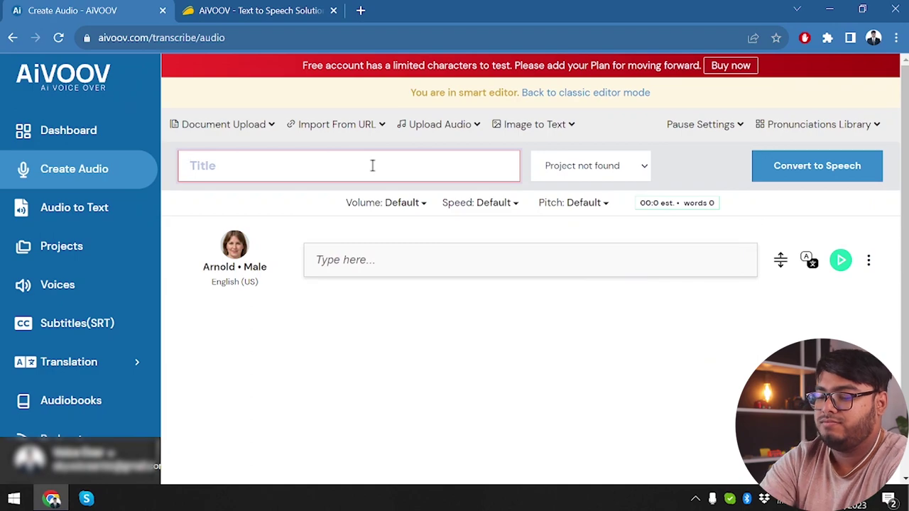
{"action": "type", "text": "test"}
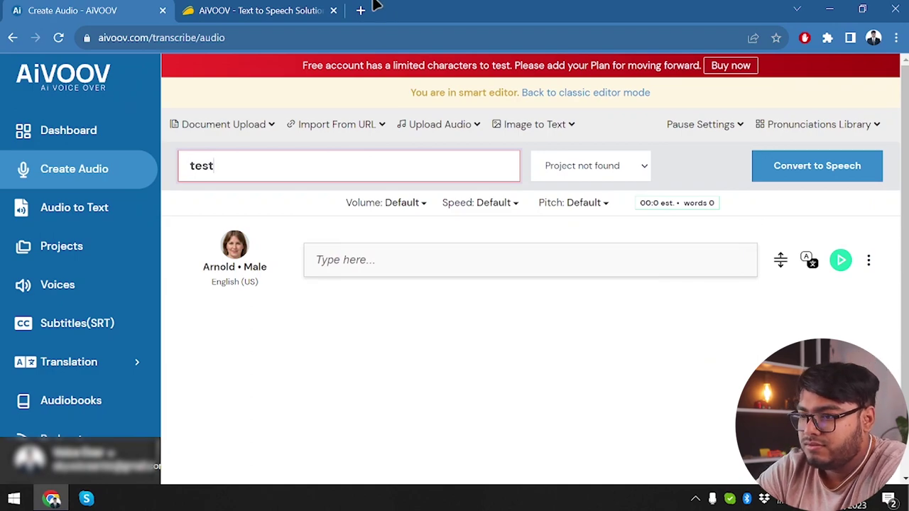
- Search the web for 'aivoov' in a new browser tab
{"action": "left_click", "coordinate": [360, 10]}
{"action": "type", "text": "aivo"}
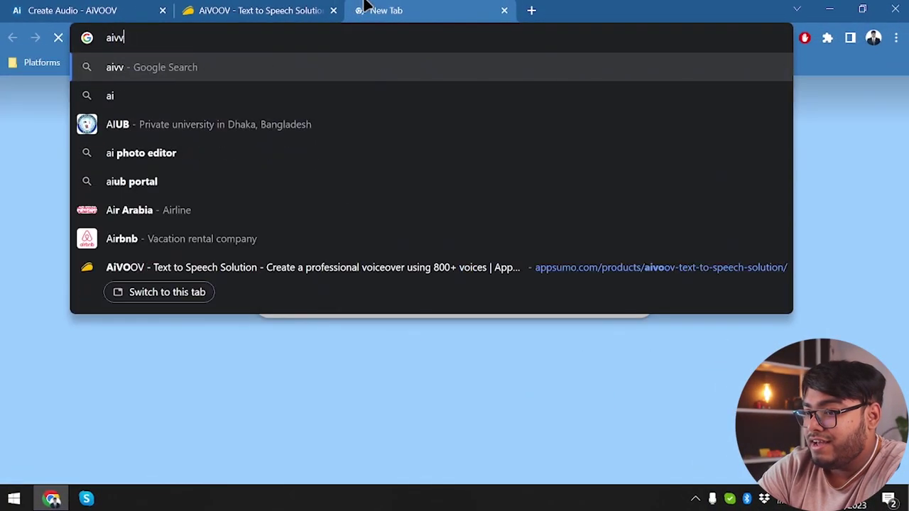
{"action": "key", "text": "BackSpace"}
{"action": "type", "text": "oov"}
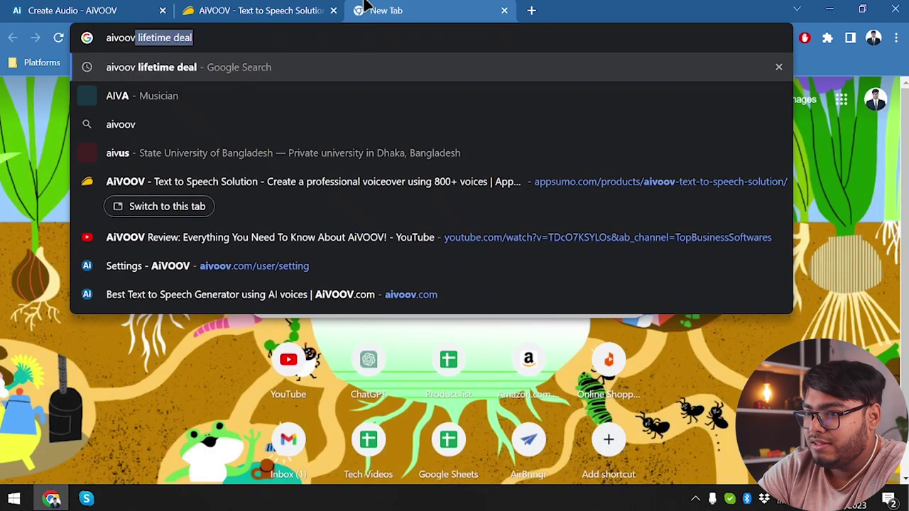
{"action": "key", "text": "Delete"}
{"action": "key", "text": "Return"}
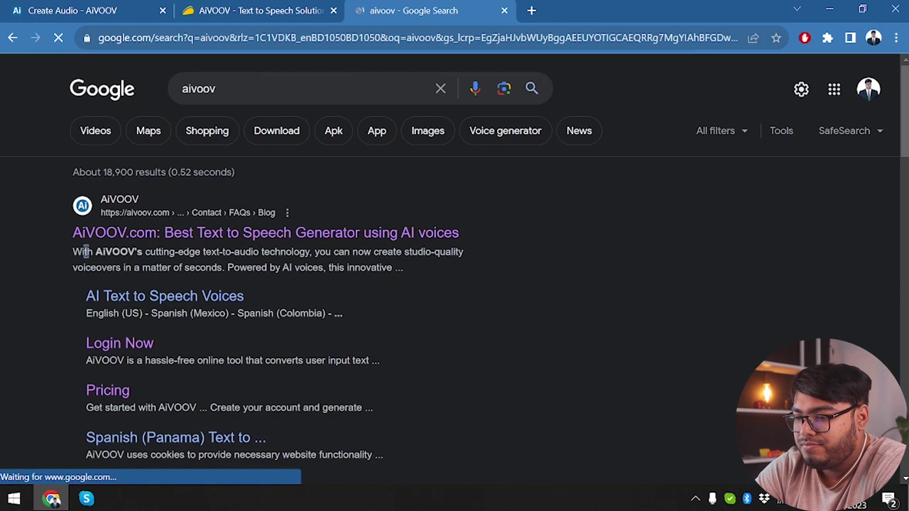
{"action": "scroll", "coordinate": [184, 273], "scroll_direction": "down", "scroll_amount": 3}
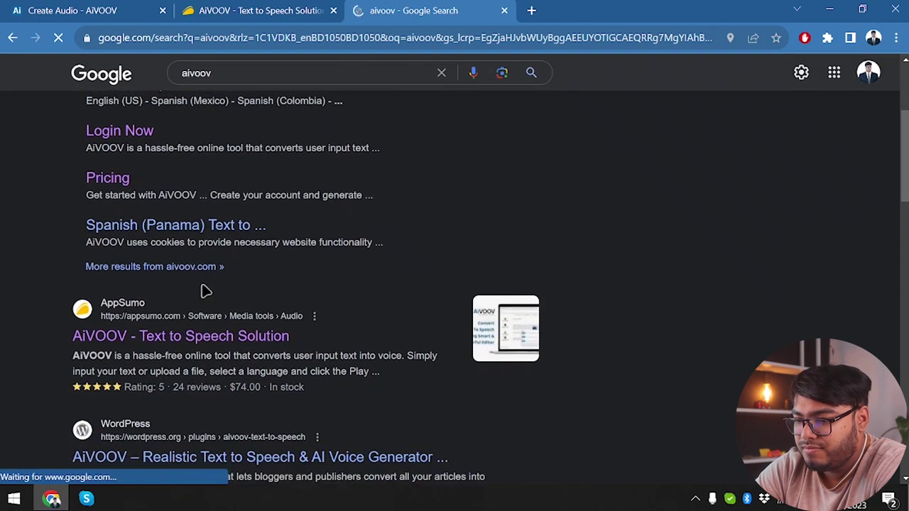
- Select the first two intro paragraphs on the AppSumo page and return to the script box
{"action": "key", "text": "ctrl+shift+Tab"}
{"action": "scroll", "coordinate": [232, 260], "scroll_direction": "up", "scroll_amount": 5}
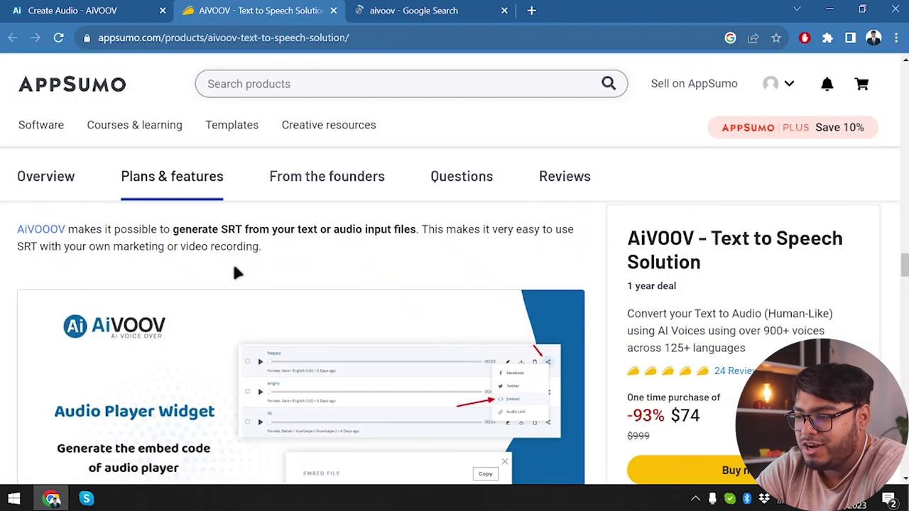
{"action": "scroll", "coordinate": [232, 260], "scroll_direction": "down", "scroll_amount": 5}
{"action": "scroll", "coordinate": [233, 272], "scroll_direction": "up", "scroll_amount": 10}
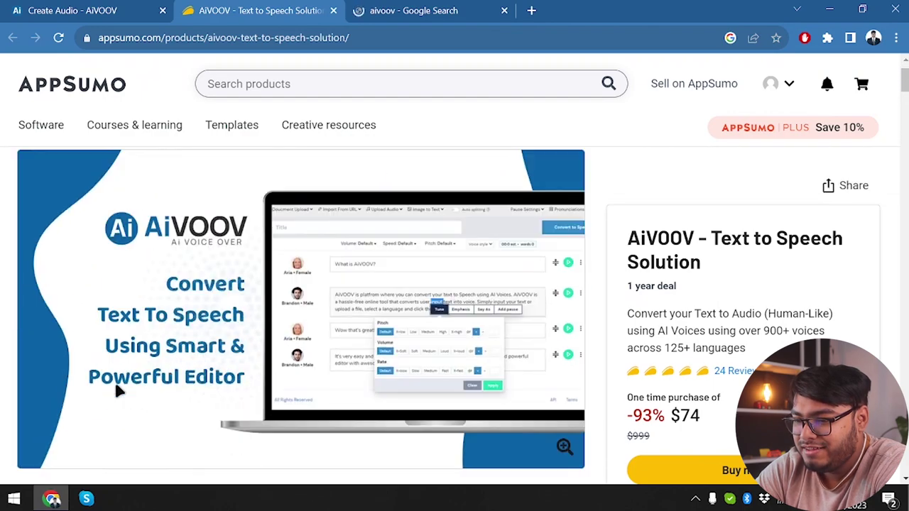
{"action": "scroll", "coordinate": [116, 391], "scroll_direction": "down", "scroll_amount": 5}
{"action": "scroll", "coordinate": [119, 391], "scroll_direction": "up", "scroll_amount": 5}
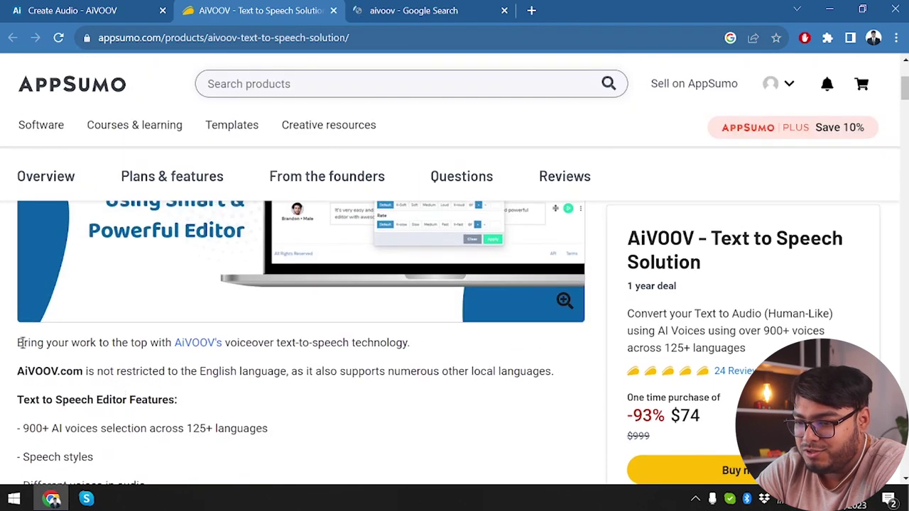
{"action": "double_click", "coordinate": [28, 343]}
{"action": "left_click_drag", "start_coordinate": [61, 362], "coordinate": [577, 367]}
{"action": "key", "text": "ctrl+c"}
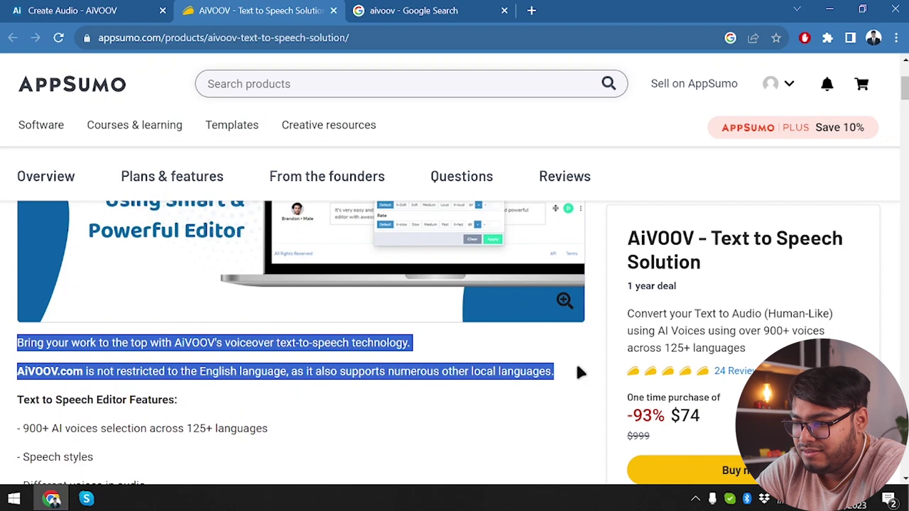
{"action": "left_click", "coordinate": [71, 10]}
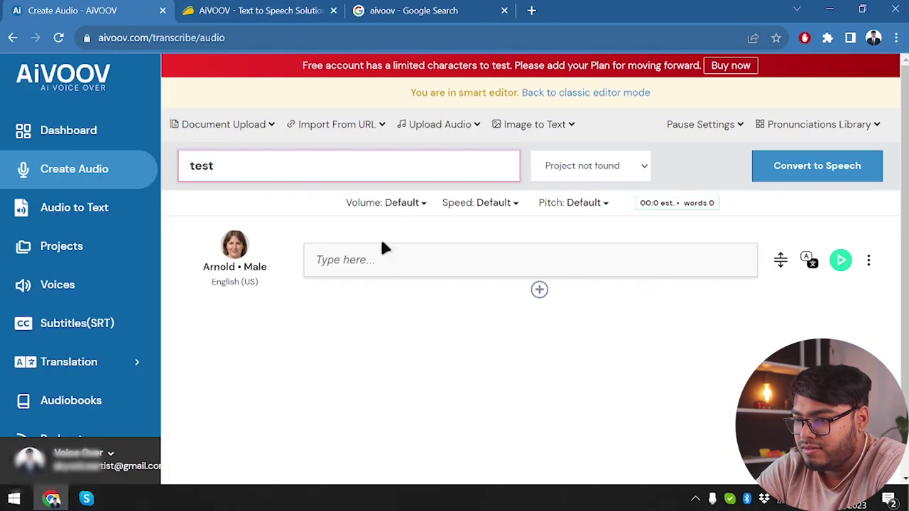
{"action": "left_click", "coordinate": [384, 255]}
- Paste the intro text, append the copied AppSumo product description, and preview the voiceover
{"action": "key", "text": "ctrl+v"}
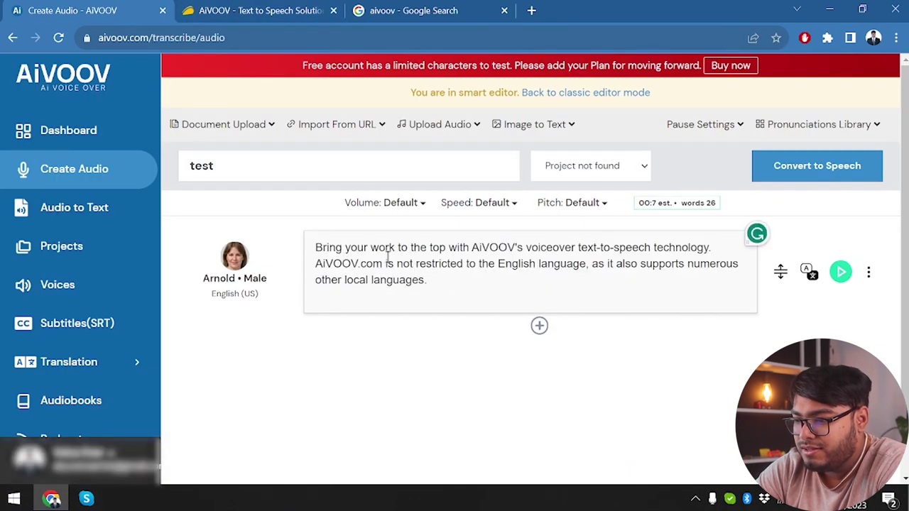
{"action": "left_click", "coordinate": [321, 8]}
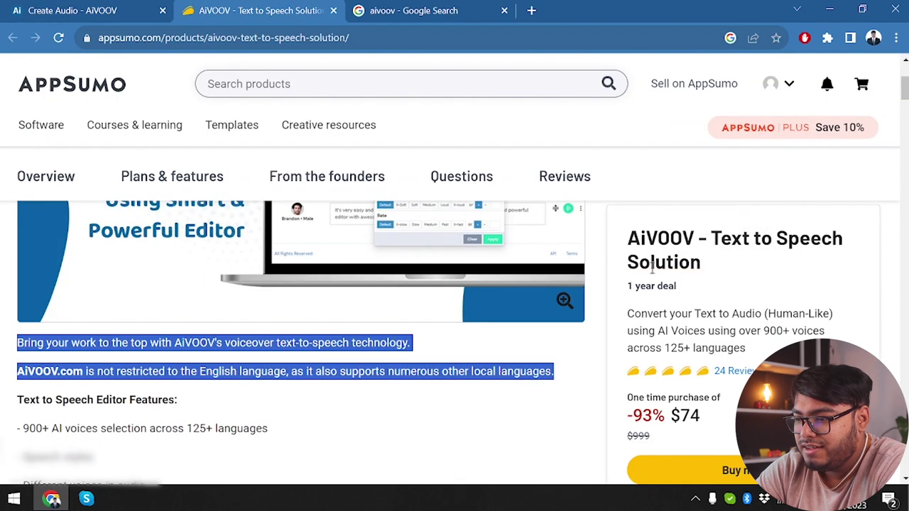
{"action": "double_click", "coordinate": [638, 321]}
{"action": "left_click", "coordinate": [638, 320]}
{"action": "triple_click", "coordinate": [638, 320]}
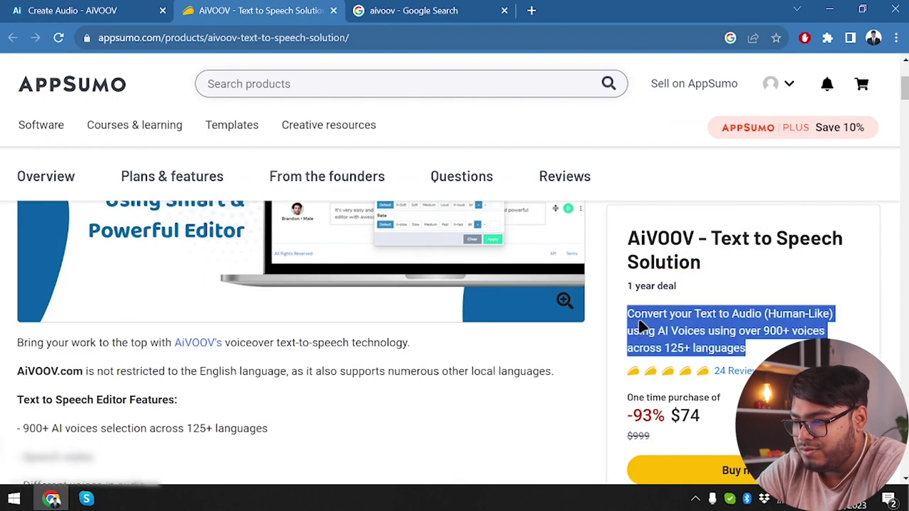
{"action": "key", "text": "ctrl+c"}
{"action": "left_click", "coordinate": [128, 8]}
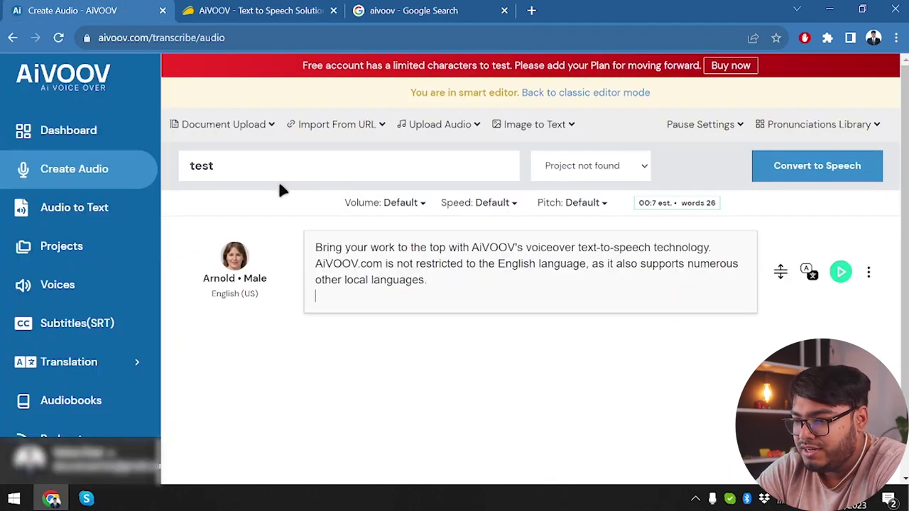
{"action": "key", "text": "ctrl+v"}
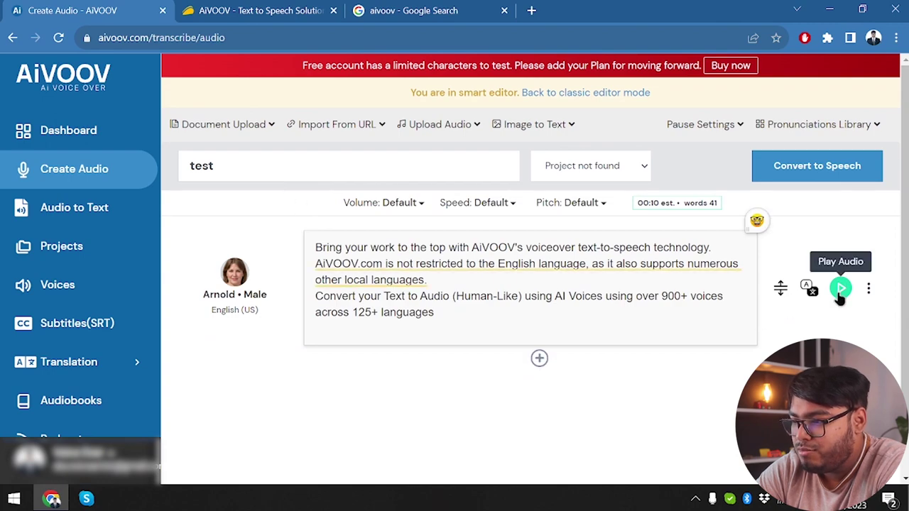
{"action": "left_click", "coordinate": [839, 292]}
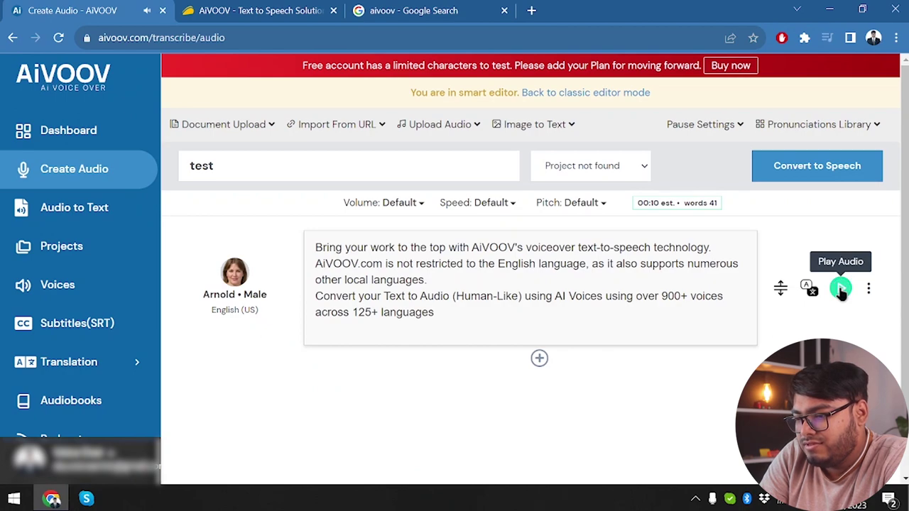
- Reword the first line to AI VOOV's, accept Grammarly's 'English' suggestion, and dismiss the Premium upsell
{"action": "left_click", "coordinate": [480, 247]}
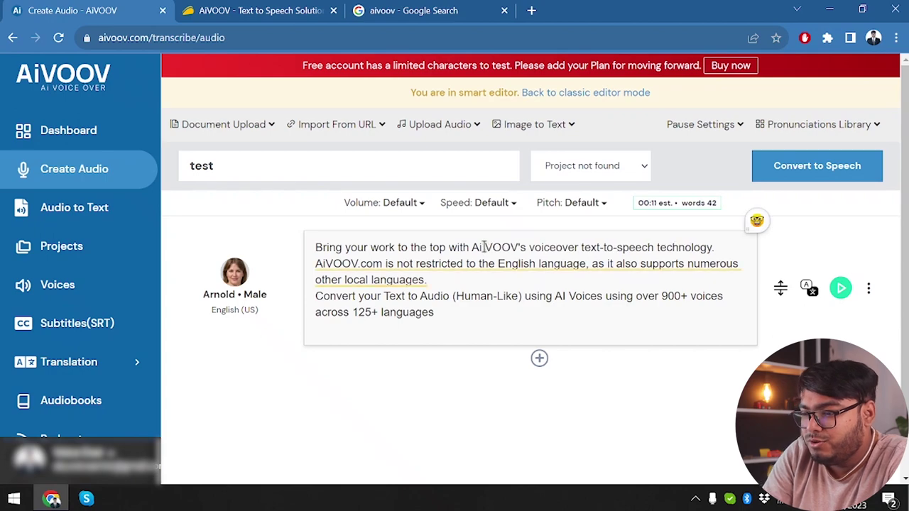
{"action": "key", "text": "BackSpace"}
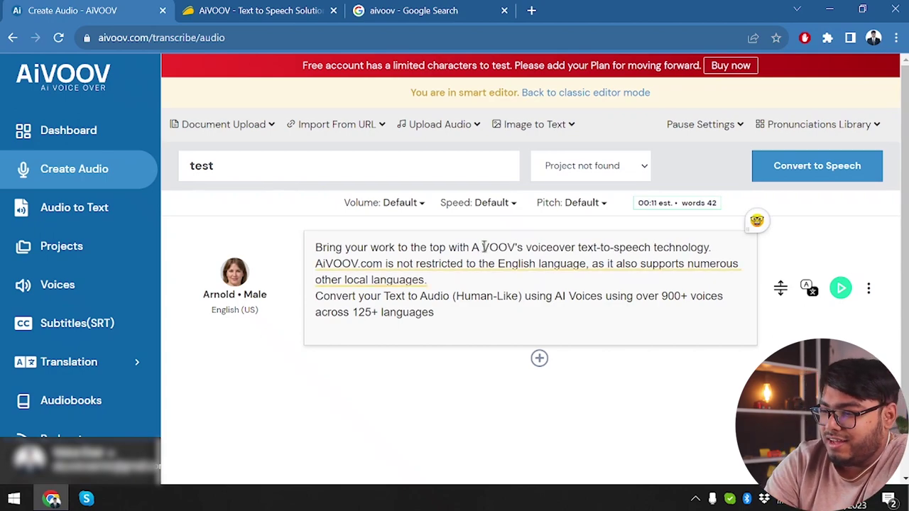
{"action": "mouse_move", "coordinate": [498, 263]}
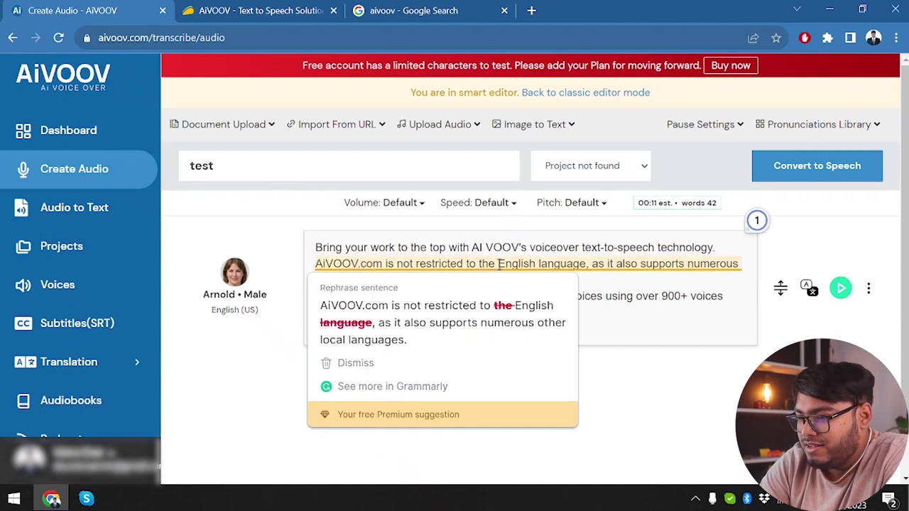
{"action": "left_click", "coordinate": [497, 310]}
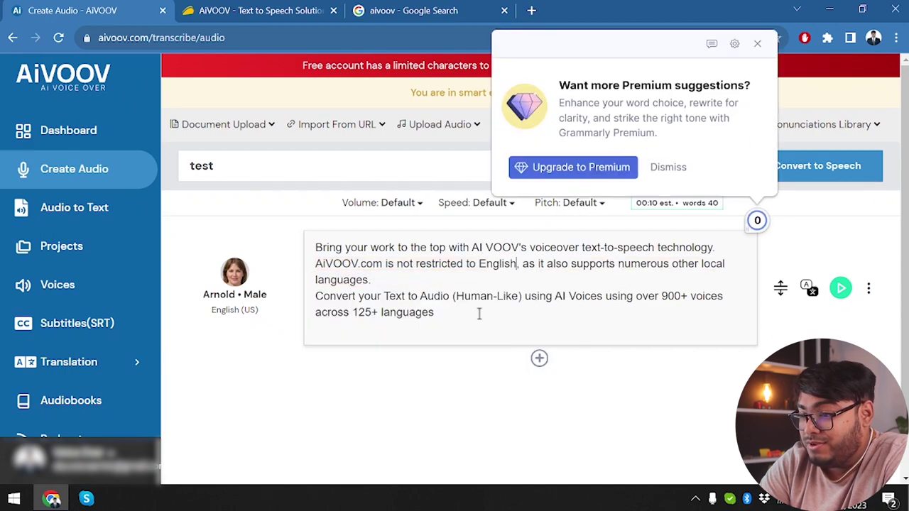
{"action": "type", "text": ","}
{"action": "key", "text": "Down"}
{"action": "type", "text": "."}
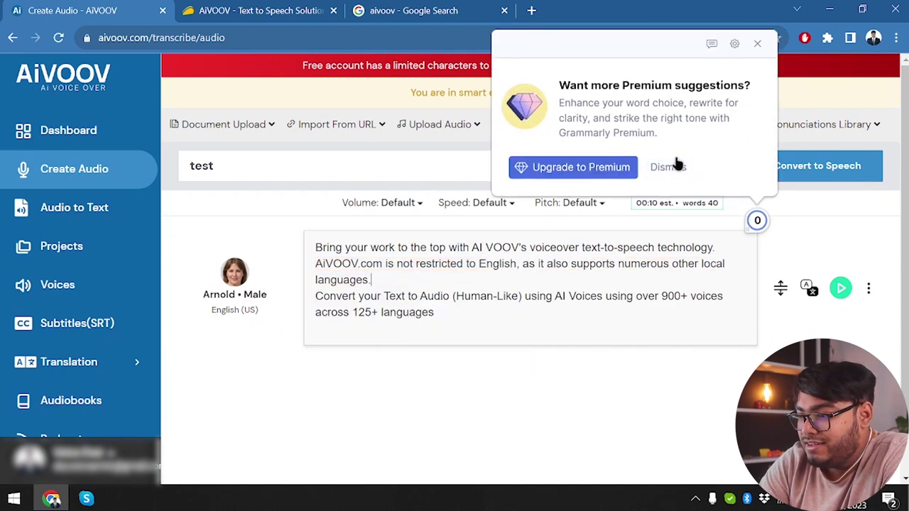
{"action": "left_click", "coordinate": [674, 166]}
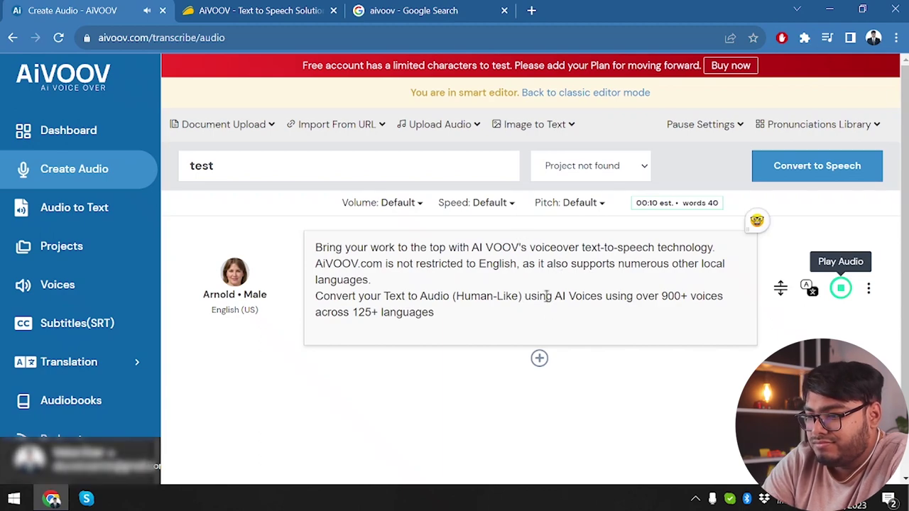
- Correct 'VOOV's' to 'Voov's' and replay the audio preview
{"action": "key", "text": "BackSpace"}
{"action": "key", "text": "BackSpace"}
{"action": "key", "text": "BackSpace"}
{"action": "type", "text": "oov"}
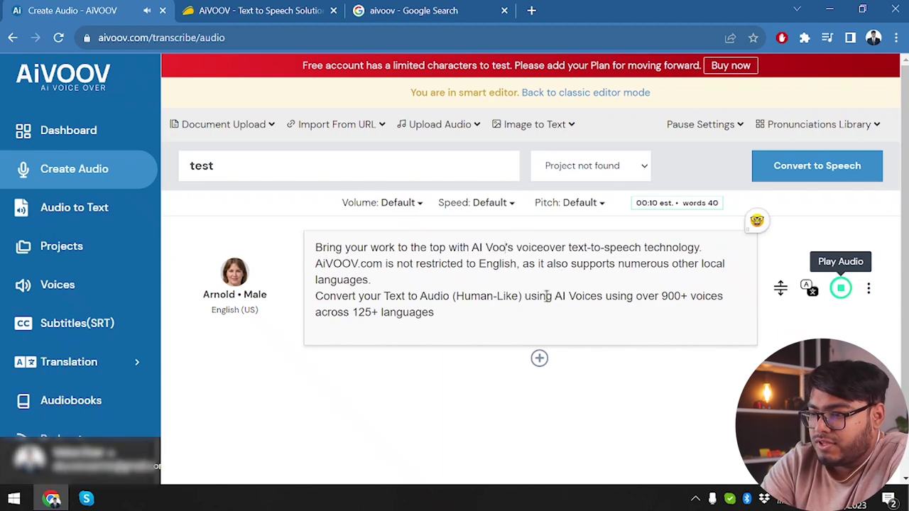
{"action": "left_click", "coordinate": [840, 287]}
{"action": "left_click", "coordinate": [841, 288]}
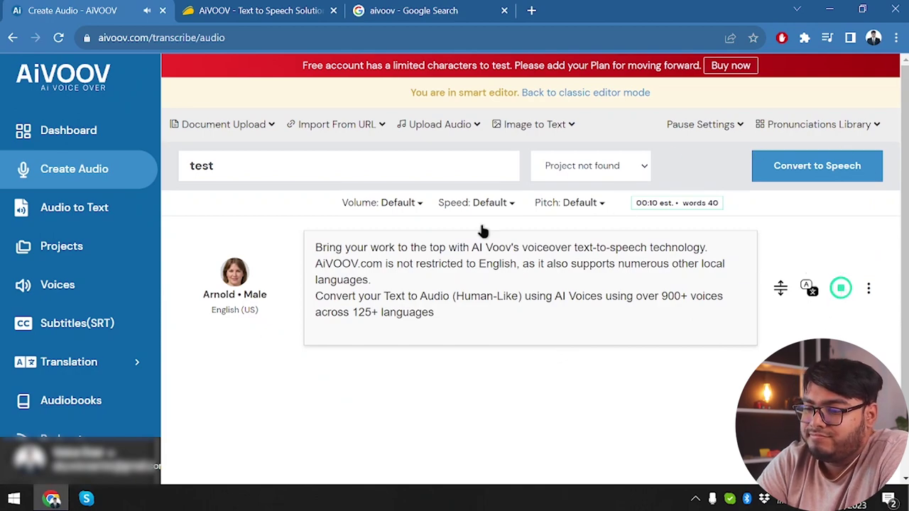
- Convert the script to speech, then play and pause the new 'test' audio in Files
{"action": "left_click", "coordinate": [790, 167]}
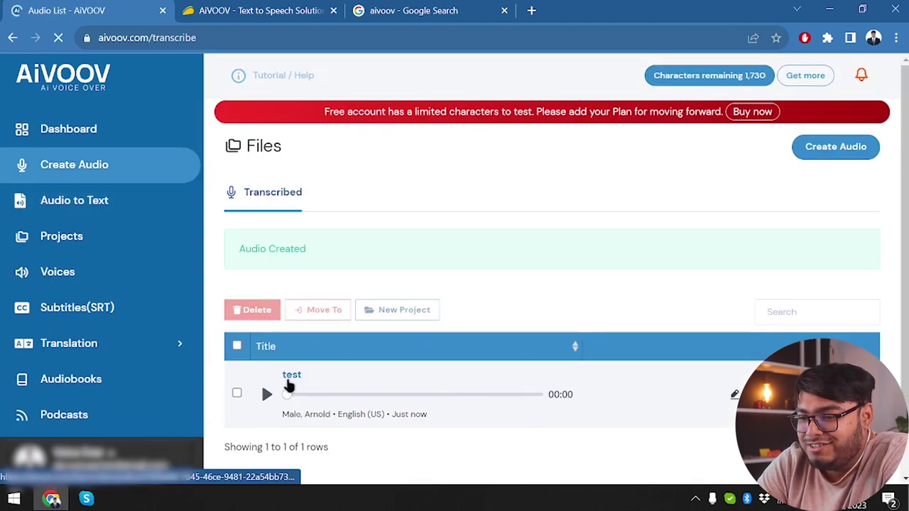
{"action": "left_click", "coordinate": [261, 393]}
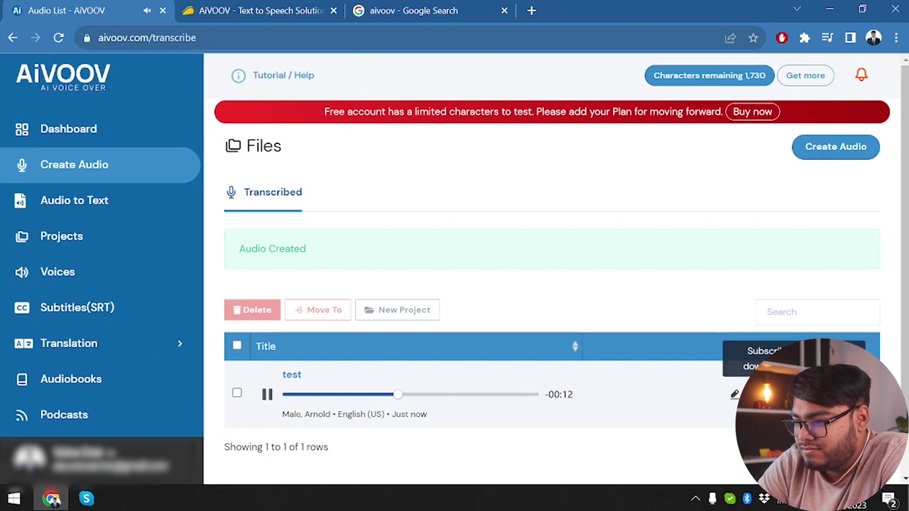
{"action": "left_click", "coordinate": [267, 394]}
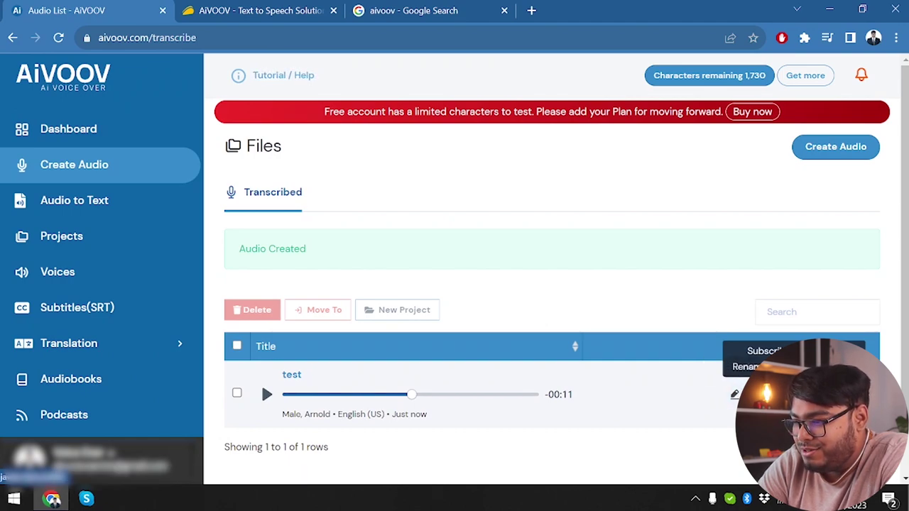
{"action": "right_click", "coordinate": [734, 394]}
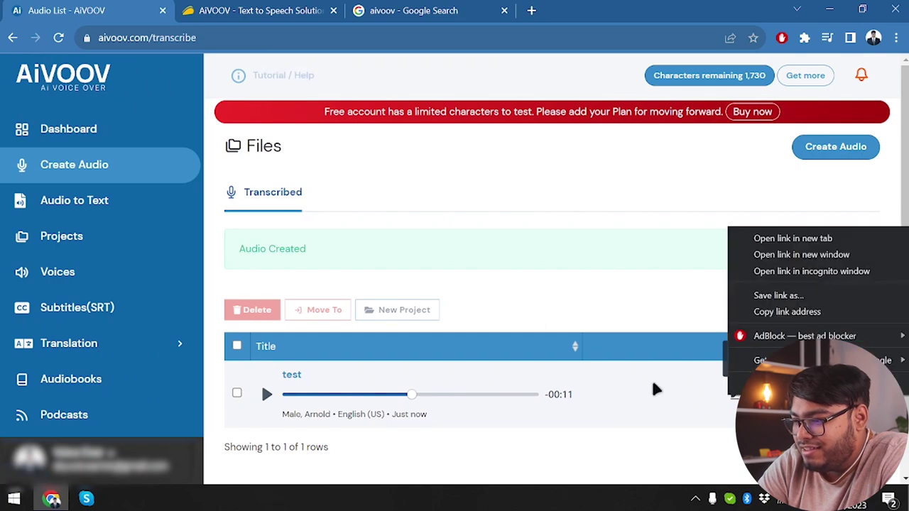
{"action": "left_click", "coordinate": [639, 385]}
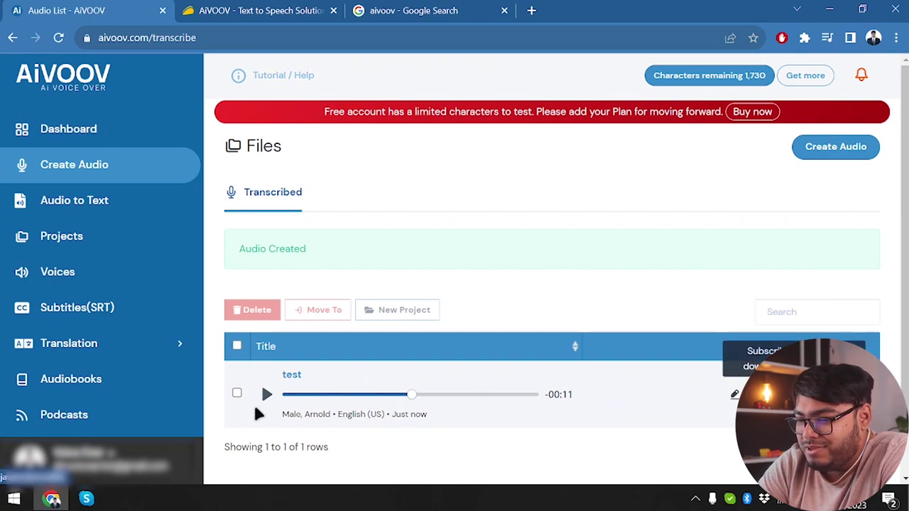
- Go to the Audio to Text/SRT section from the sidebar
{"action": "left_click", "coordinate": [43, 209]}
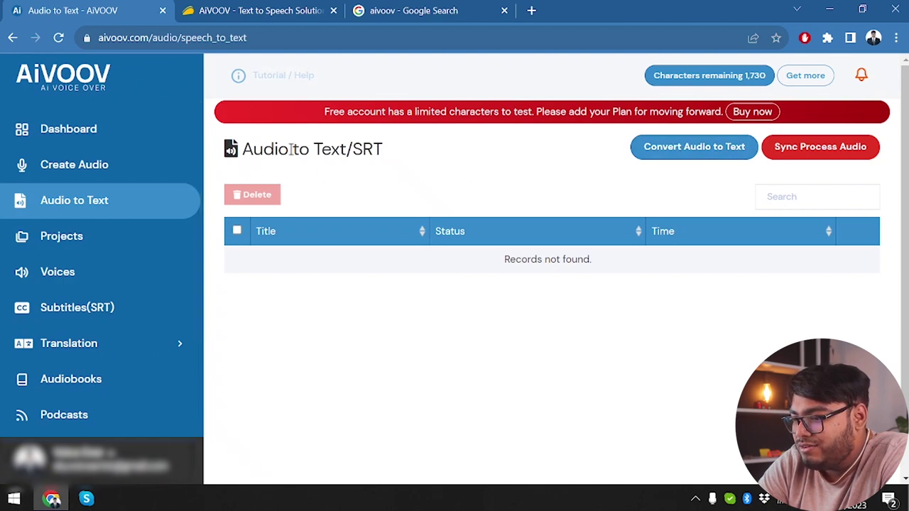
- Start a new audio-to-text conversion and upload test.mp3 from Downloads
{"action": "left_click", "coordinate": [689, 147]}
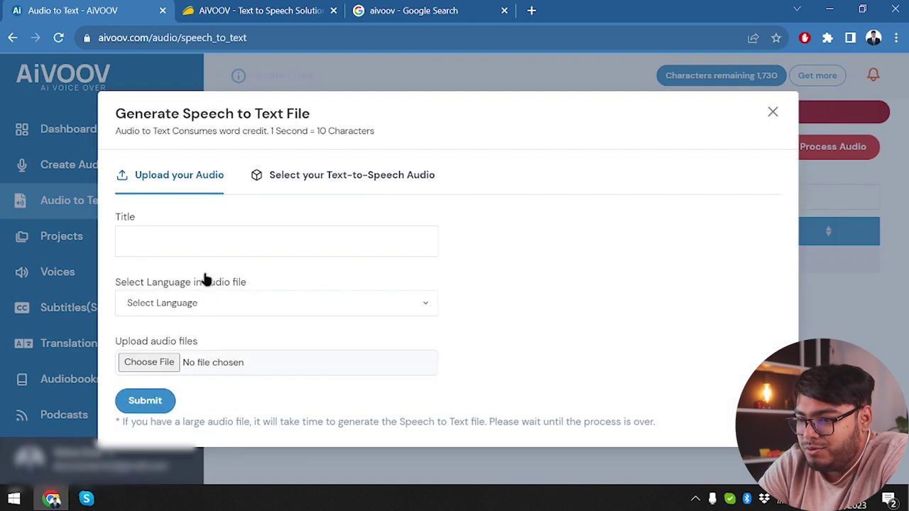
{"action": "left_click", "coordinate": [163, 355]}
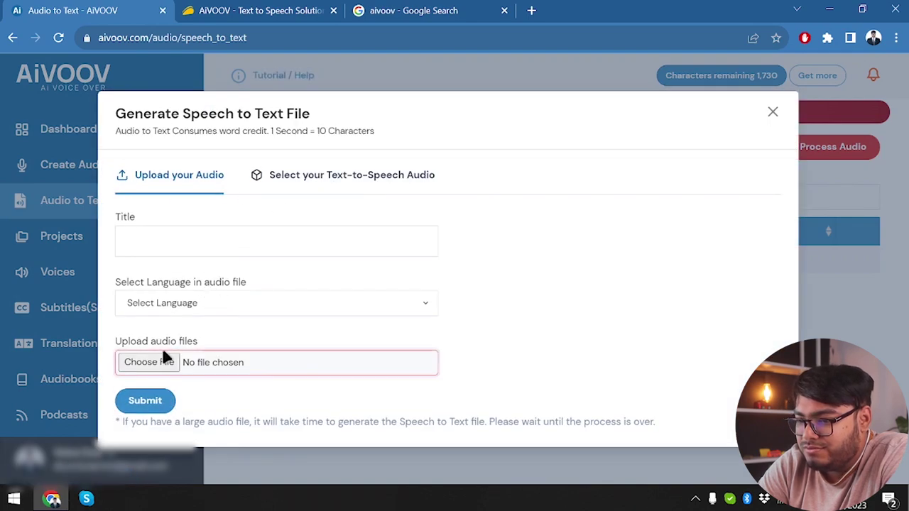
{"action": "left_click", "coordinate": [205, 351]}
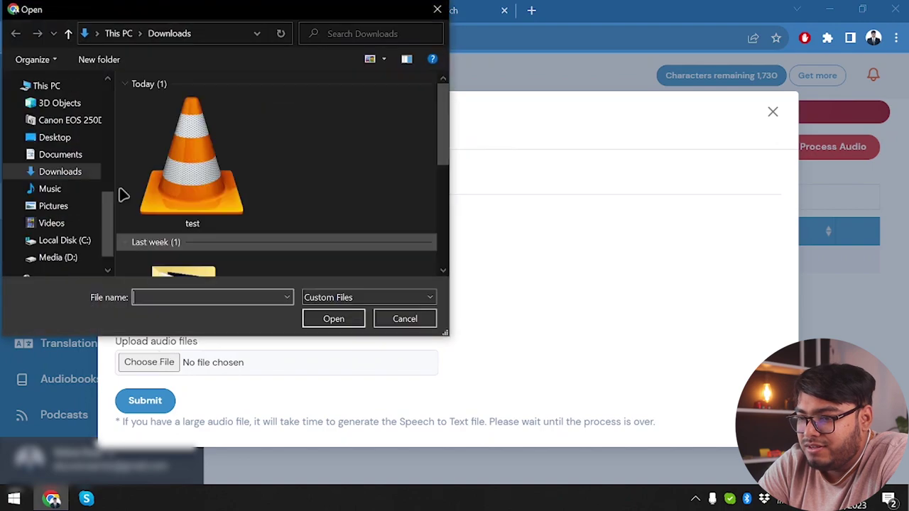
{"action": "double_click", "coordinate": [192, 163]}
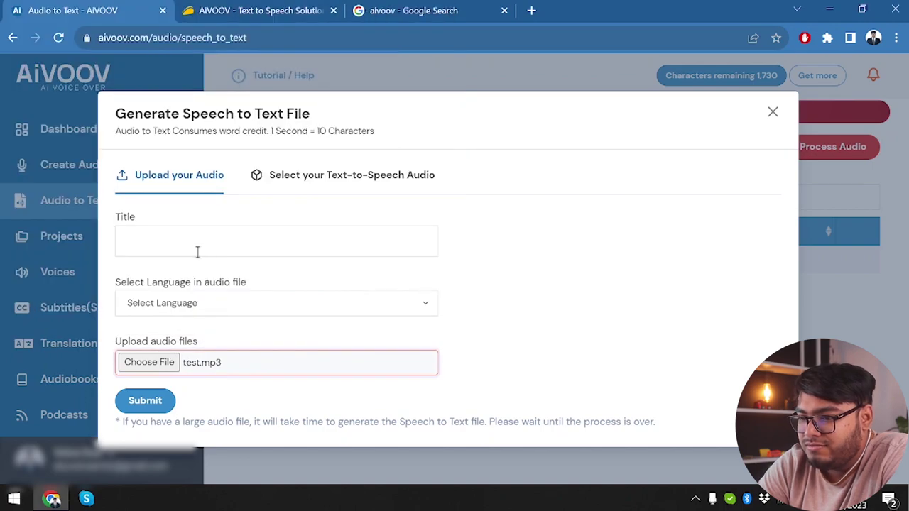
- Title the job 'ok', set the audio language to English, US, and submit it
{"action": "left_click", "coordinate": [197, 252]}
{"action": "type", "text": "ok"}
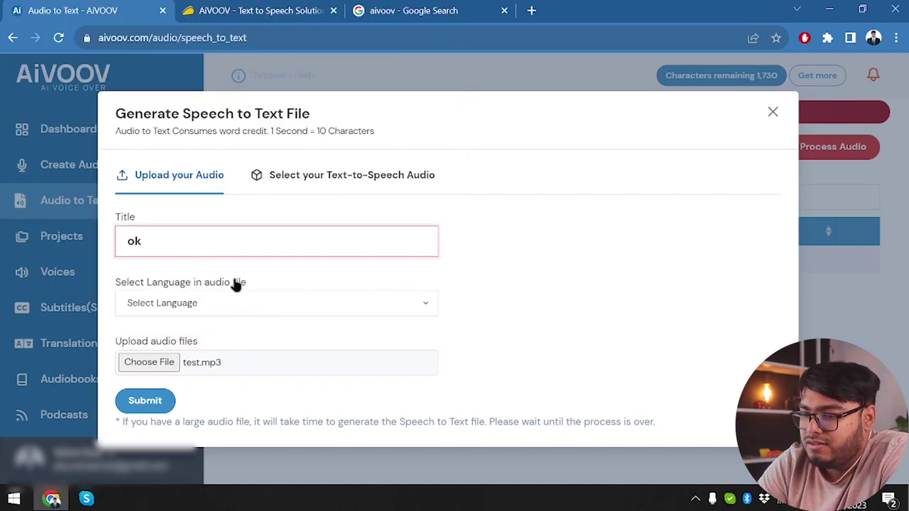
{"action": "left_click", "coordinate": [253, 307]}
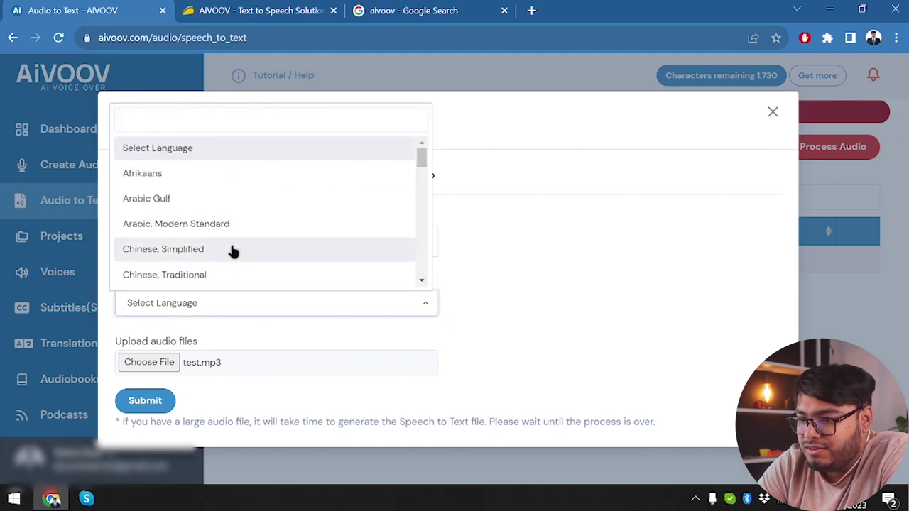
{"action": "scroll", "coordinate": [233, 252], "scroll_direction": "down", "scroll_amount": 4}
{"action": "scroll", "coordinate": [233, 252], "scroll_direction": "down", "scroll_amount": 2}
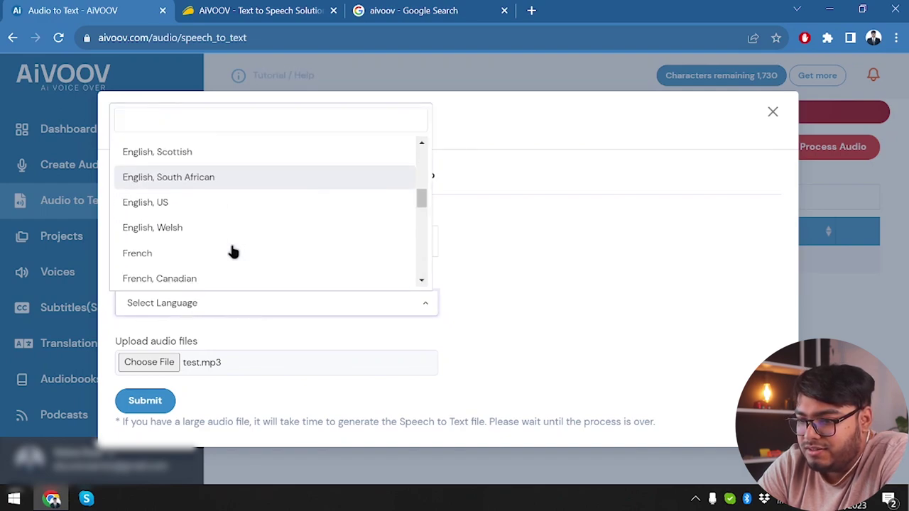
{"action": "left_click", "coordinate": [164, 204]}
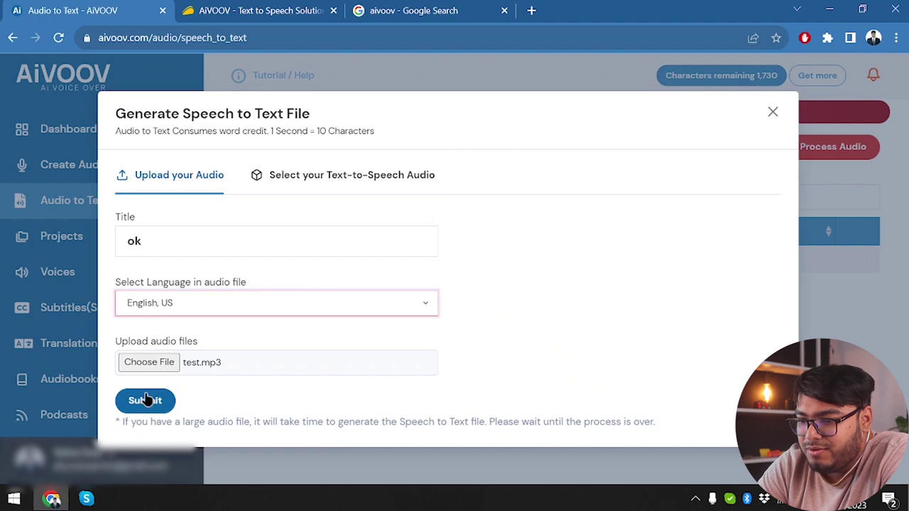
{"action": "left_click", "coordinate": [145, 400]}
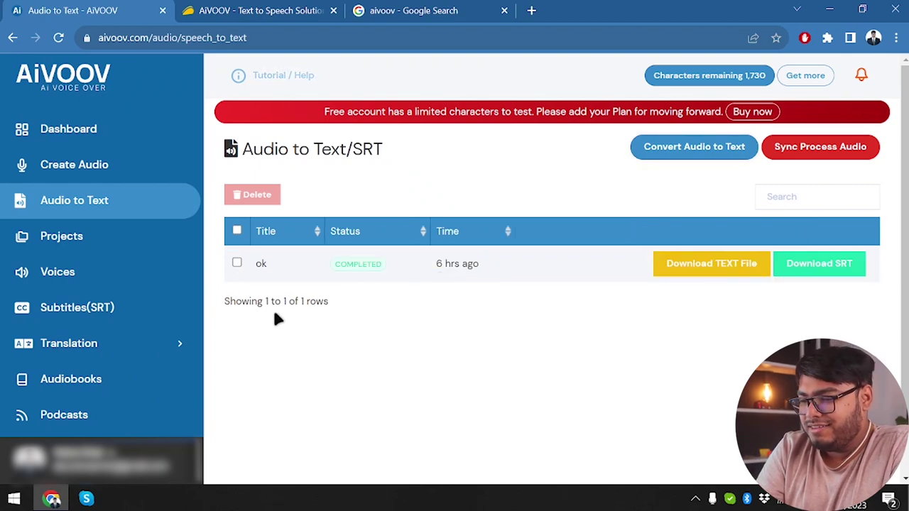
- Download the 'ok' transcript as ok.txt and open it in Notepad
{"action": "left_click", "coordinate": [721, 263]}
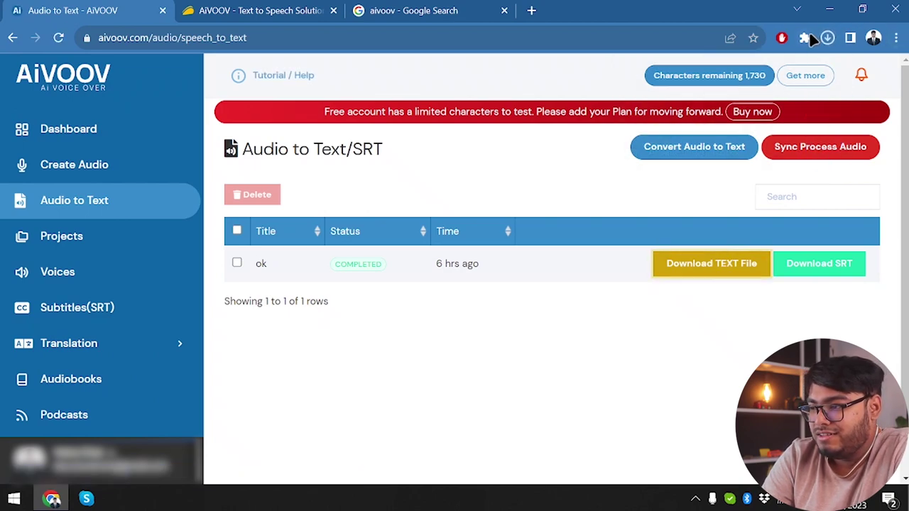
{"action": "left_click", "coordinate": [827, 38]}
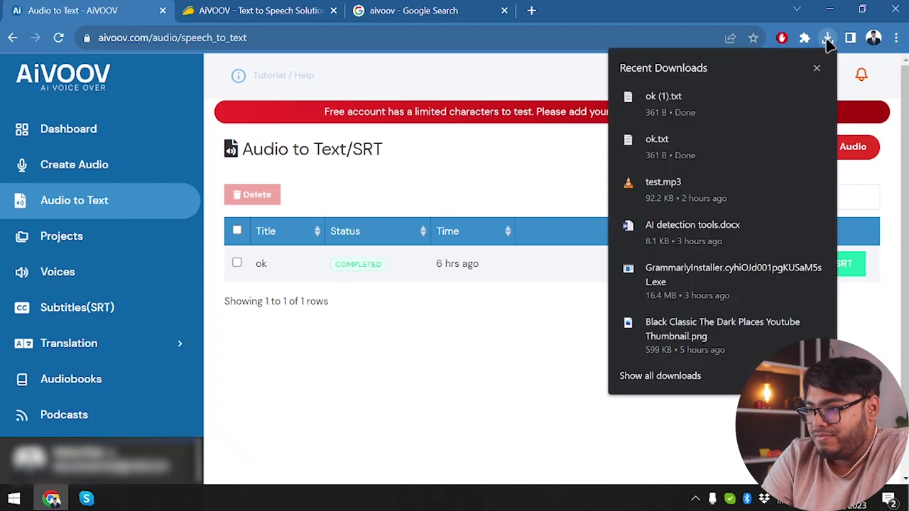
{"action": "left_click", "coordinate": [709, 149]}
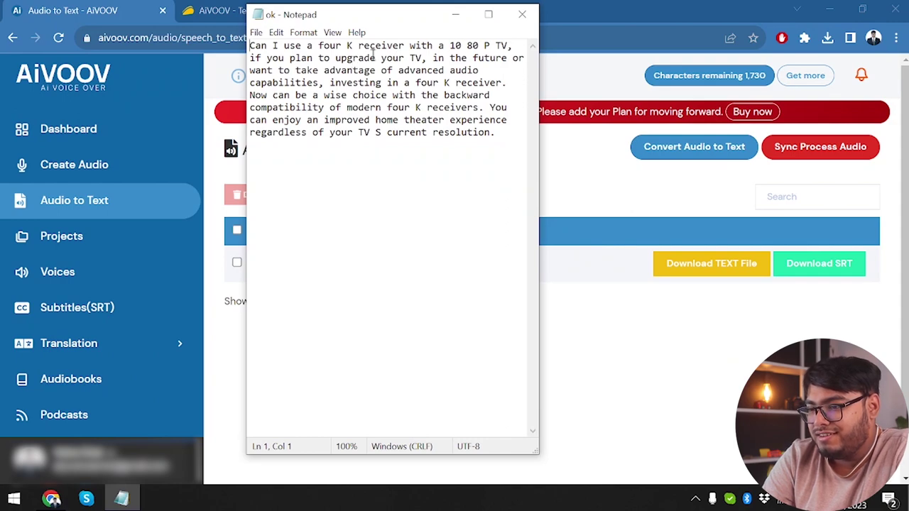
- Change 'four K' to '4K' and '1080 P' to '1080P', then close Notepad without saving
{"action": "double_click", "coordinate": [338, 45]}
{"action": "type", "text": "4"}
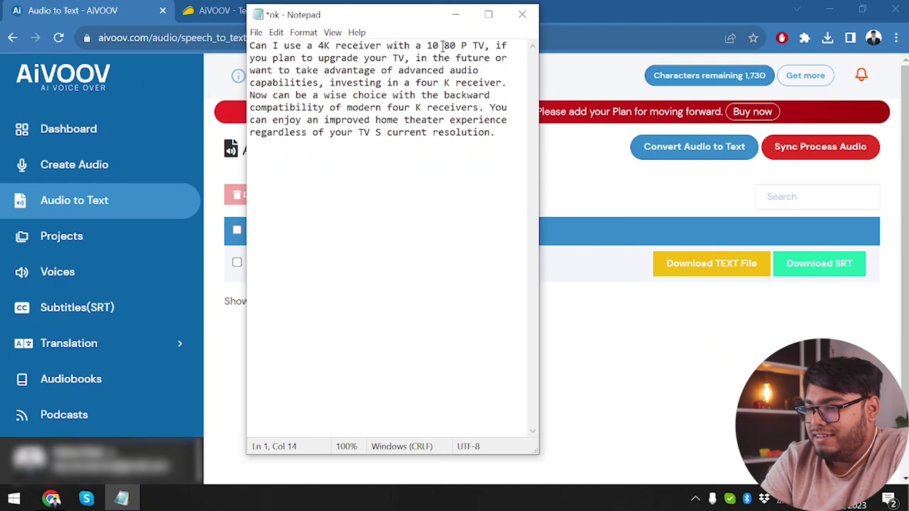
{"action": "key", "text": "BackSpace"}
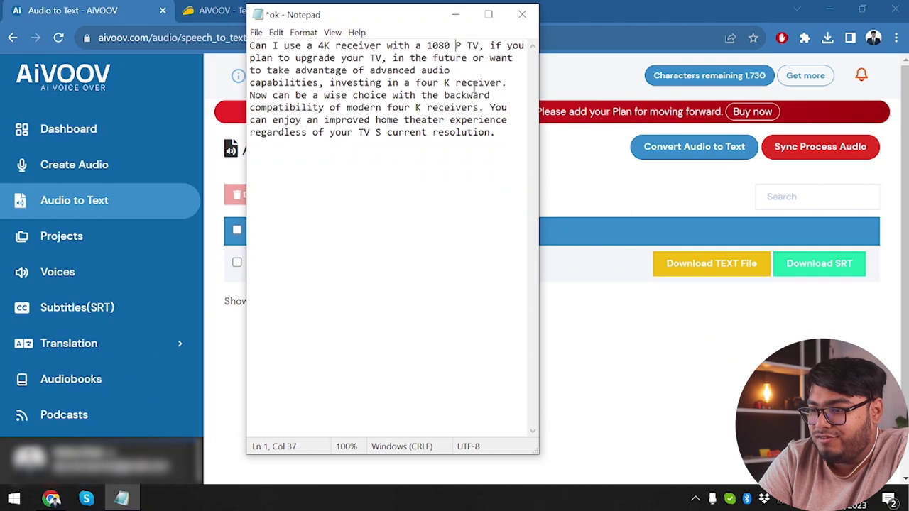
{"action": "key", "text": "BackSpace"}
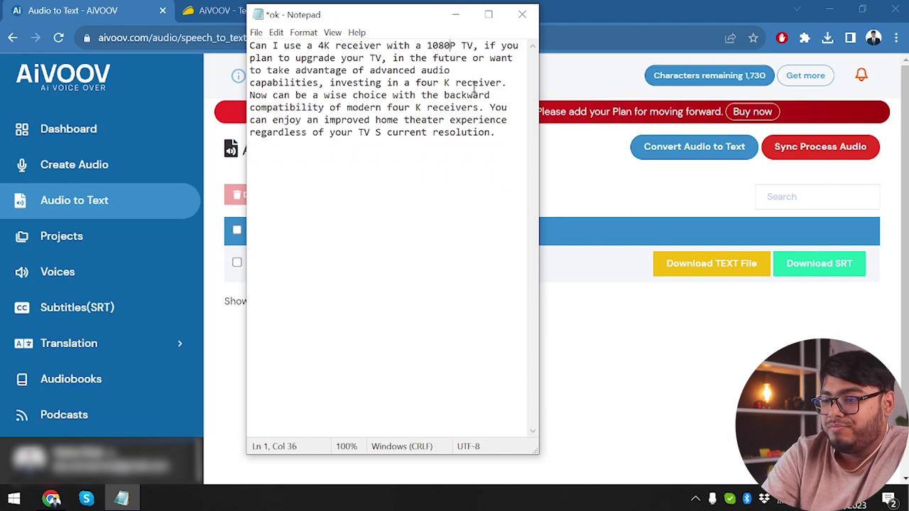
{"action": "double_click", "coordinate": [426, 82]}
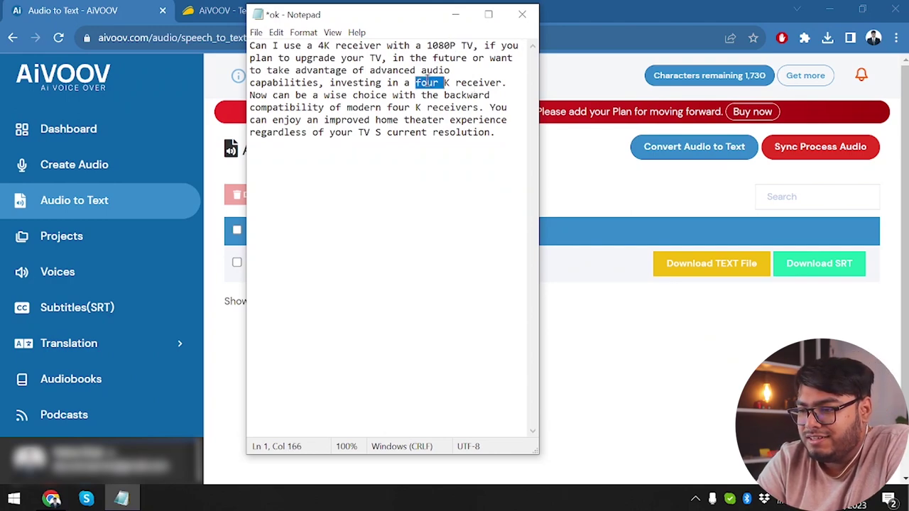
{"action": "type", "text": "4"}
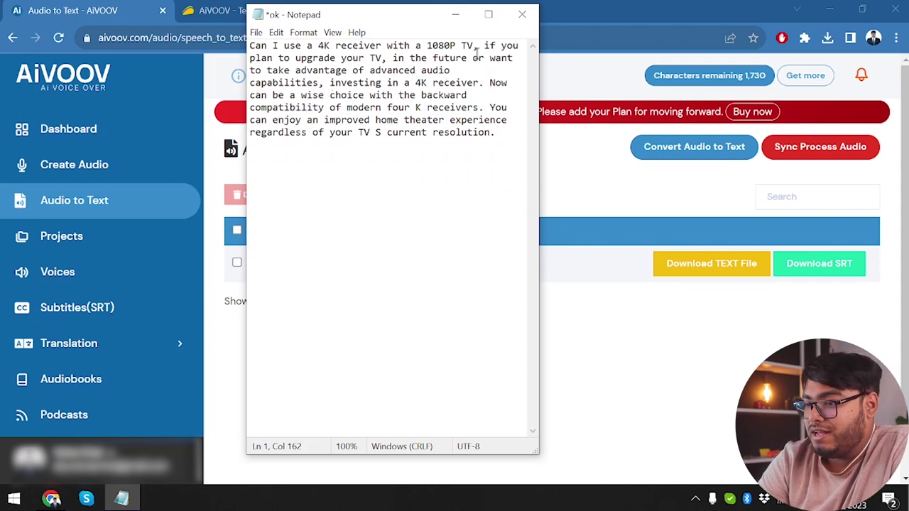
{"action": "left_click", "coordinate": [522, 14]}
{"action": "left_click", "coordinate": [480, 258]}
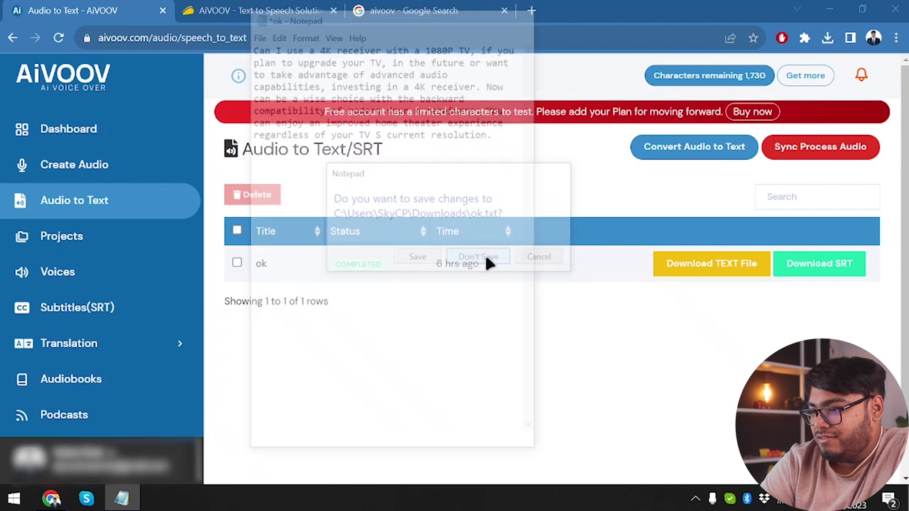
- Download ok.srt and open it in Notepad++ from the Downloads folder, then close Explorer
{"action": "left_click", "coordinate": [839, 277]}
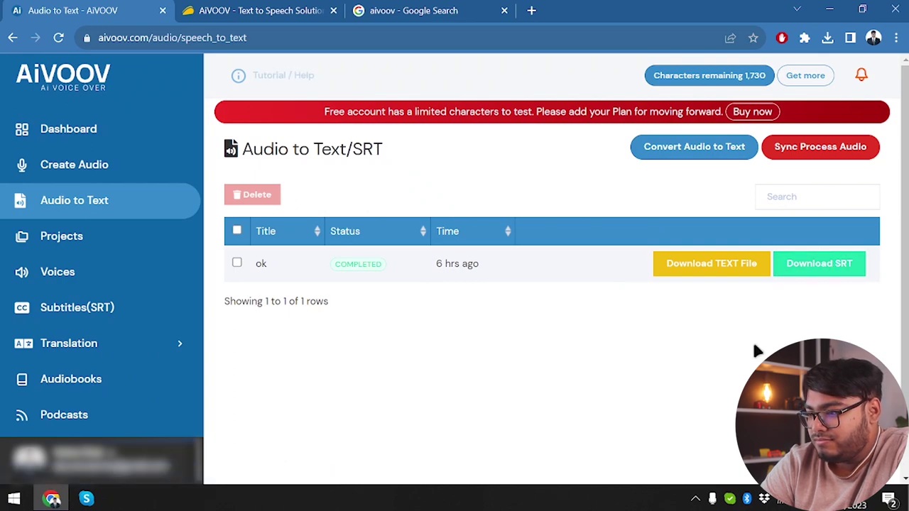
{"action": "left_click", "coordinate": [824, 264]}
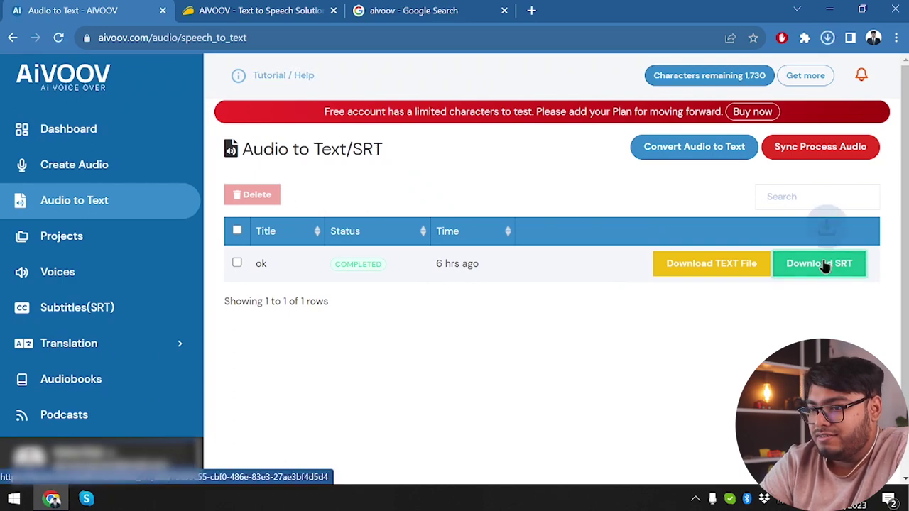
{"action": "left_click", "coordinate": [827, 37]}
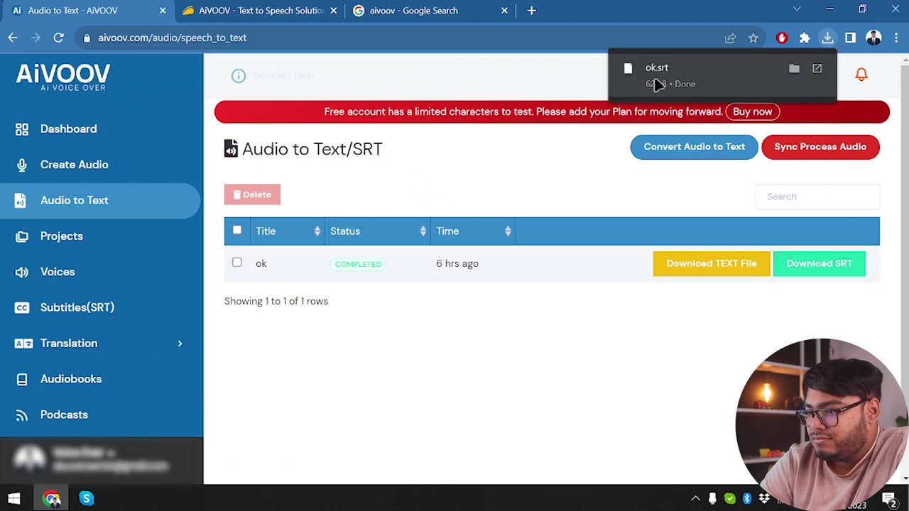
{"action": "left_click", "coordinate": [795, 68]}
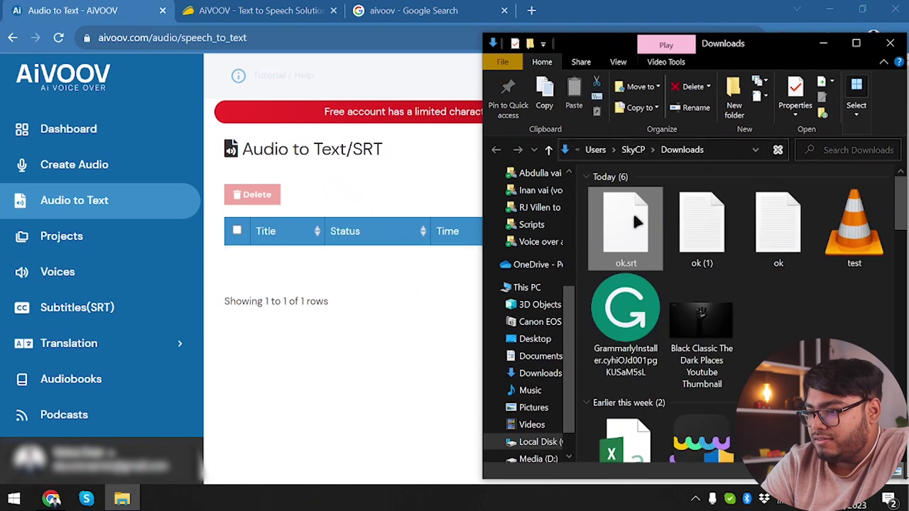
{"action": "right_click", "coordinate": [632, 211]}
{"action": "left_click", "coordinate": [684, 186]}
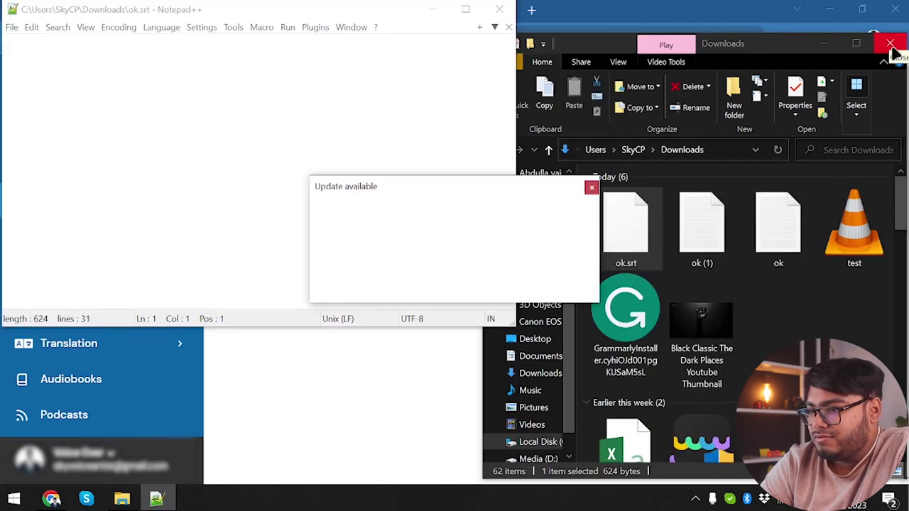
{"action": "left_click", "coordinate": [891, 45]}
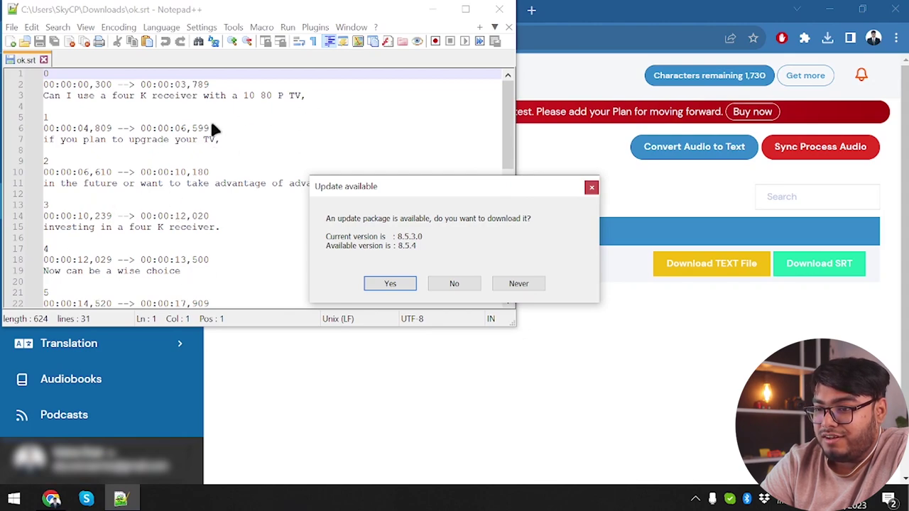
- Choose Never on the Notepad++ update offer and close Notepad++
{"action": "left_click", "coordinate": [518, 284]}
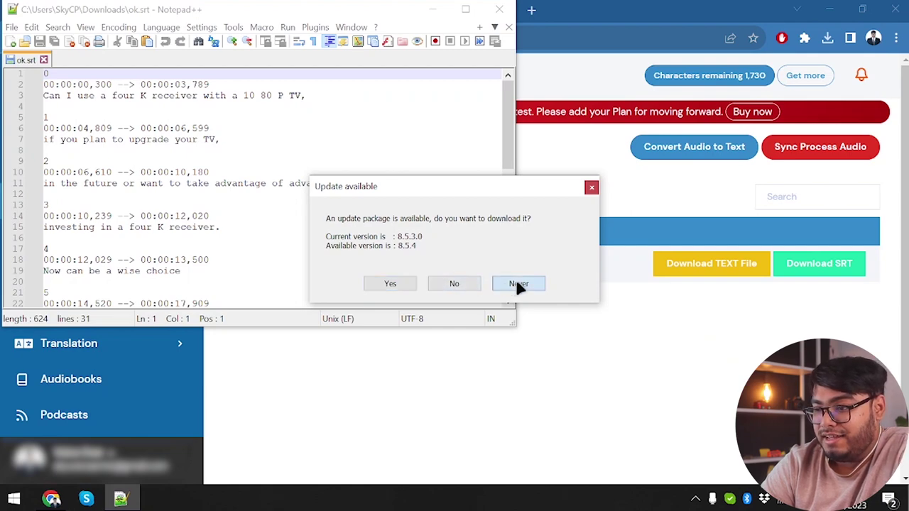
{"action": "left_click", "coordinate": [499, 9]}
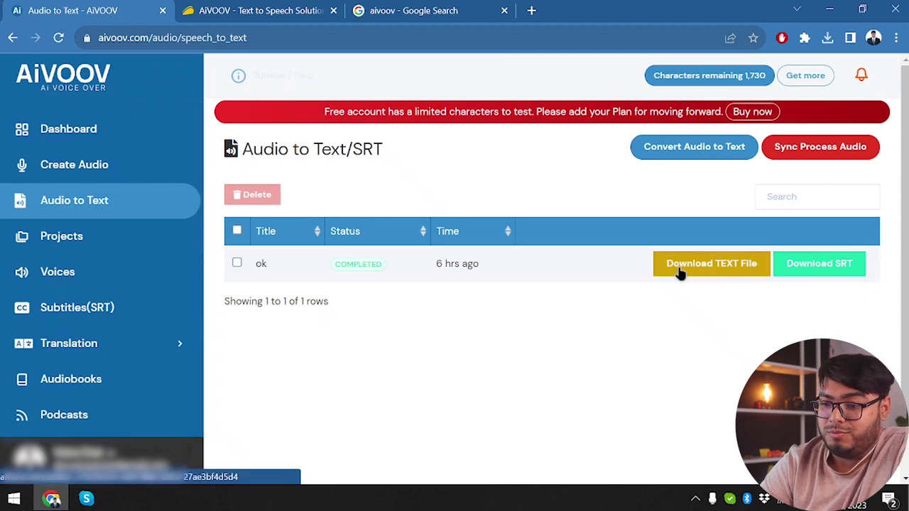
{"action": "left_click", "coordinate": [105, 305]}
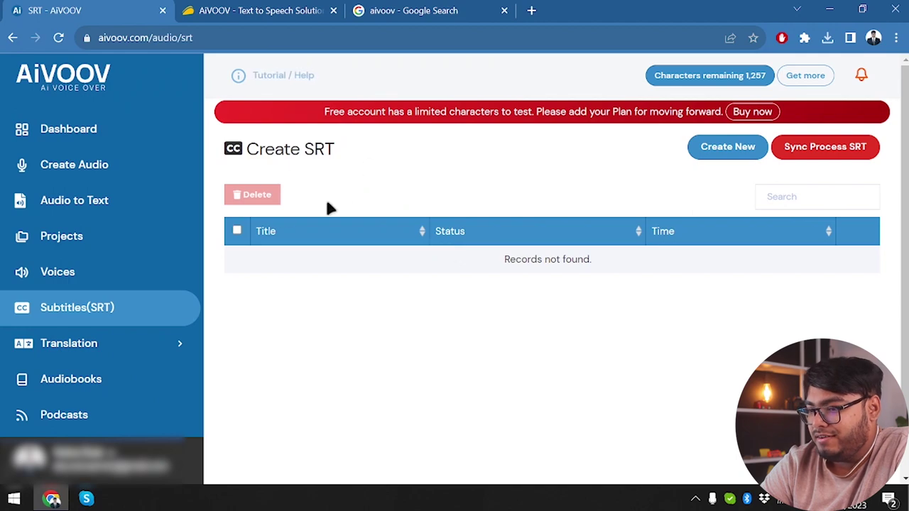
{"action": "left_click", "coordinate": [737, 152]}
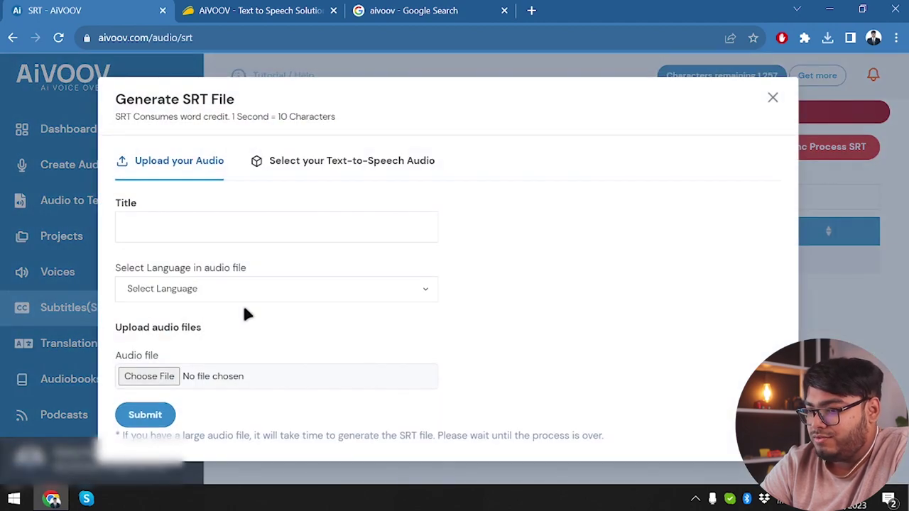
{"action": "left_click", "coordinate": [752, 99]}
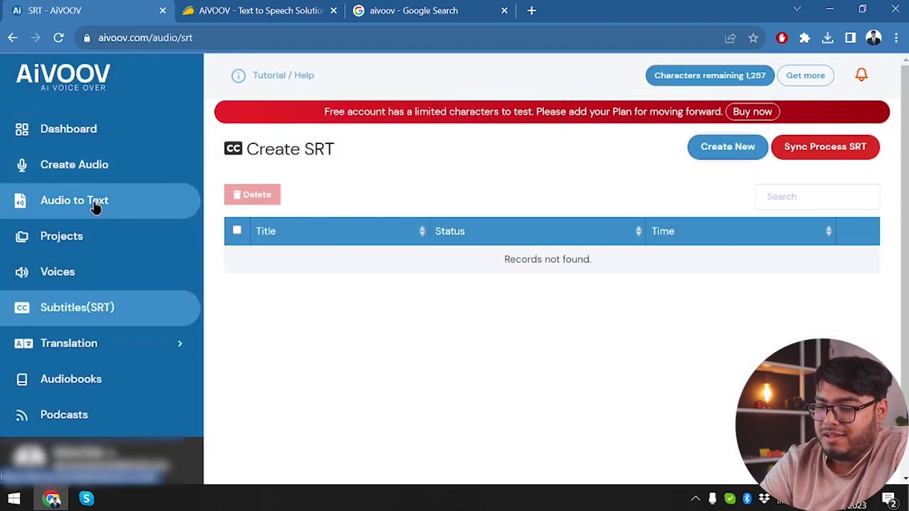
{"action": "left_click", "coordinate": [96, 205]}
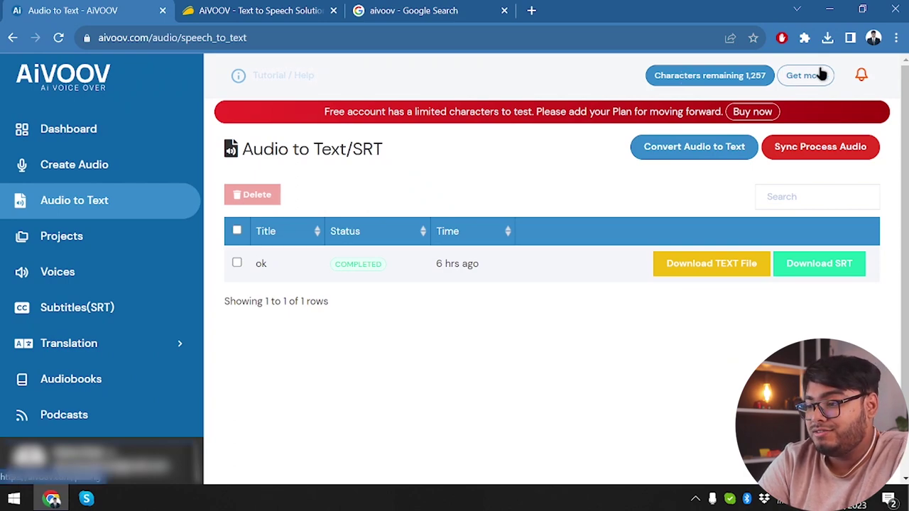
- Browse Projects, Voices and Audio to Text, tick the 'ok' transcription, then return to Projects
{"action": "left_click", "coordinate": [69, 235]}
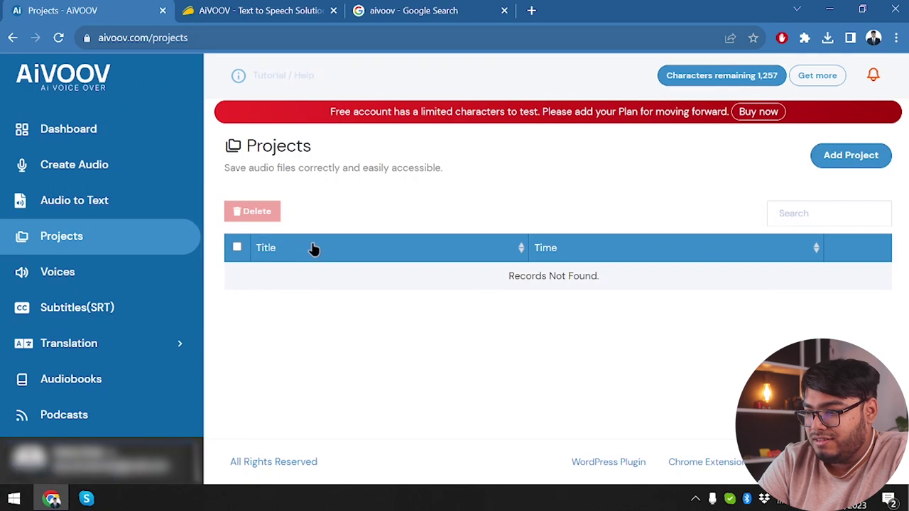
{"action": "left_click", "coordinate": [79, 281]}
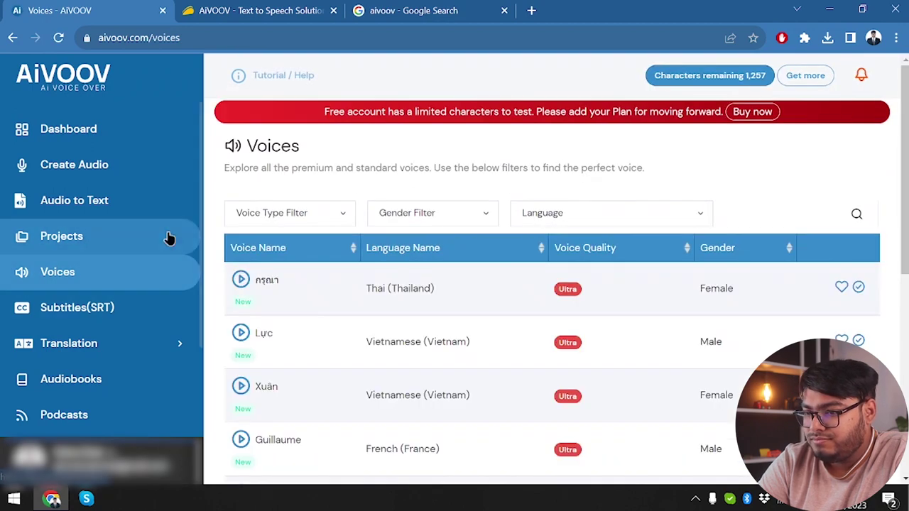
{"action": "left_click", "coordinate": [96, 197]}
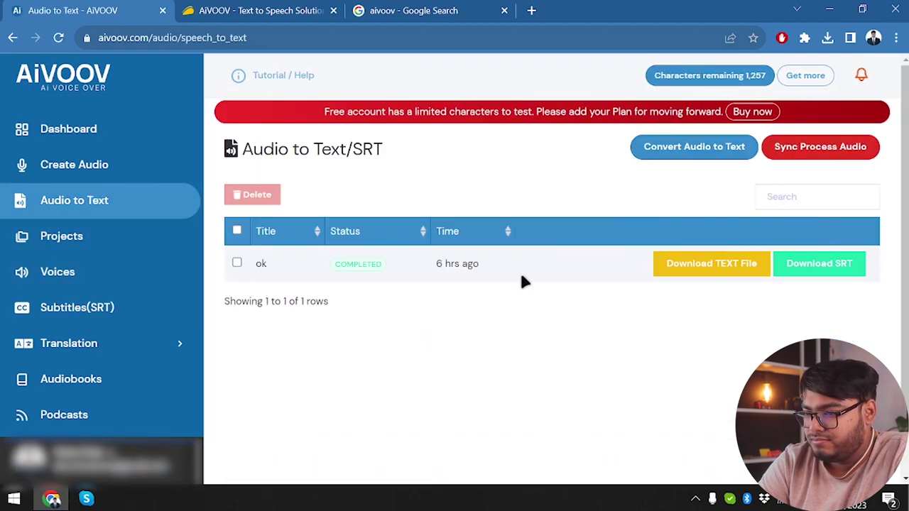
{"action": "left_click", "coordinate": [237, 263]}
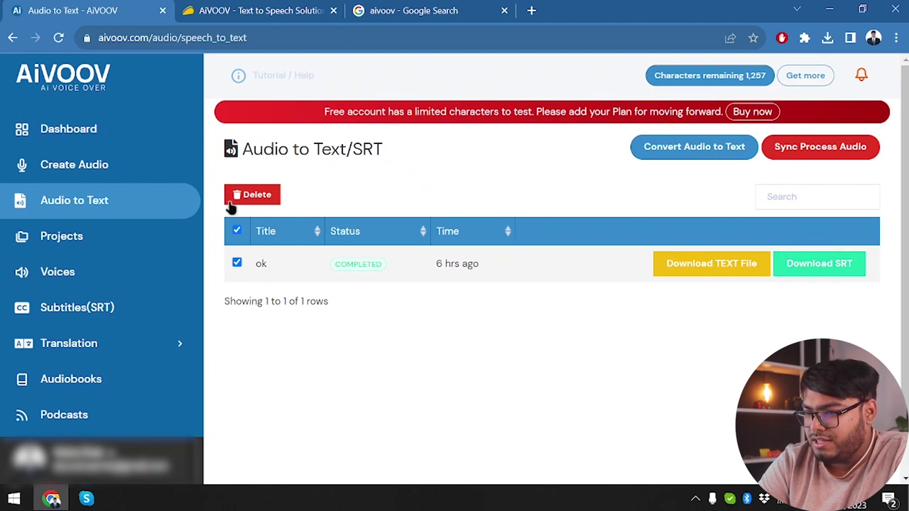
{"action": "left_click", "coordinate": [78, 238]}
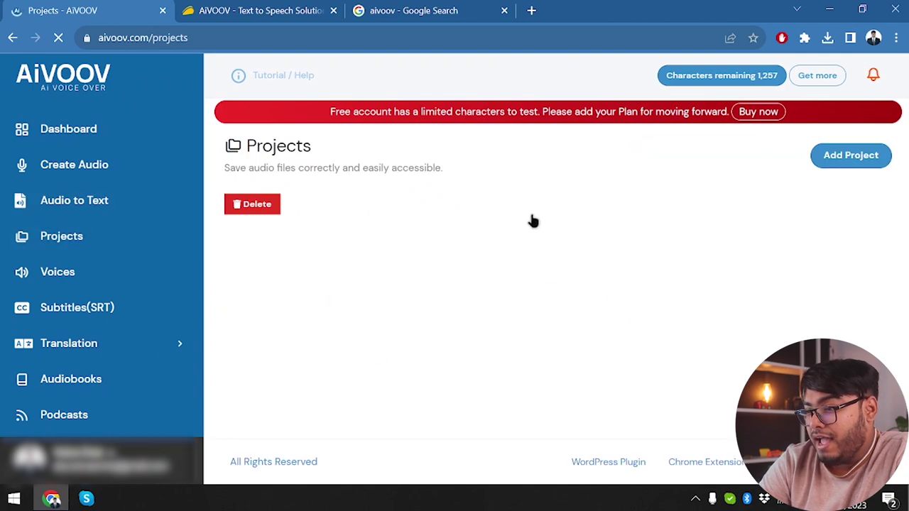
- Save a new project named 'Test', start its download, and open its Update Project form
{"action": "left_click", "coordinate": [837, 160]}
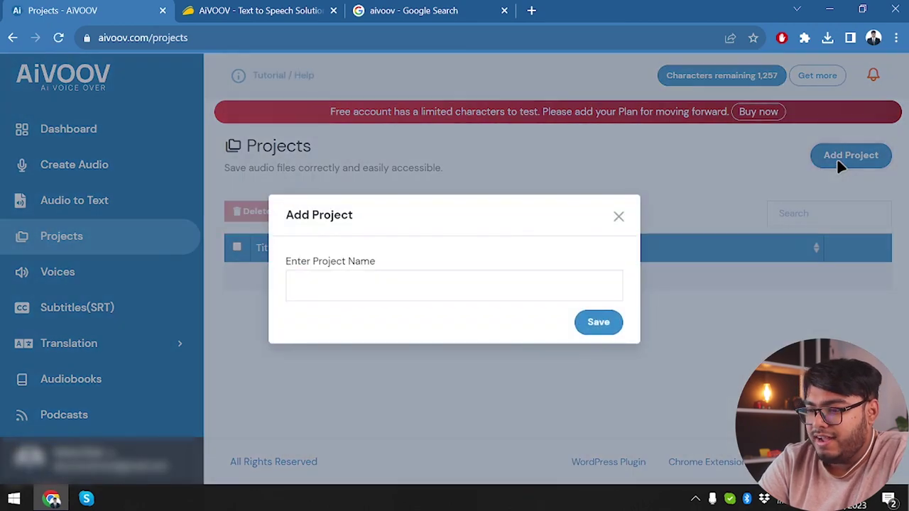
{"action": "left_click", "coordinate": [394, 291]}
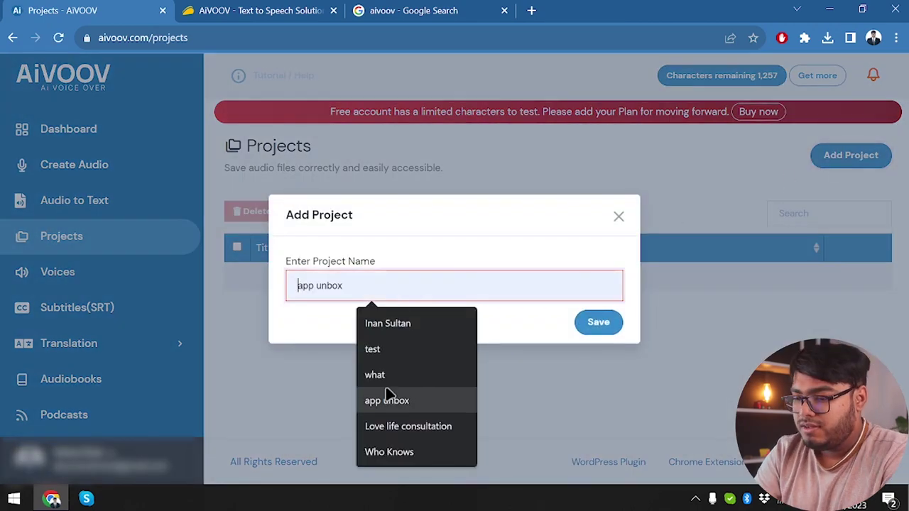
{"action": "left_click", "coordinate": [410, 348]}
{"action": "left_click", "coordinate": [596, 322]}
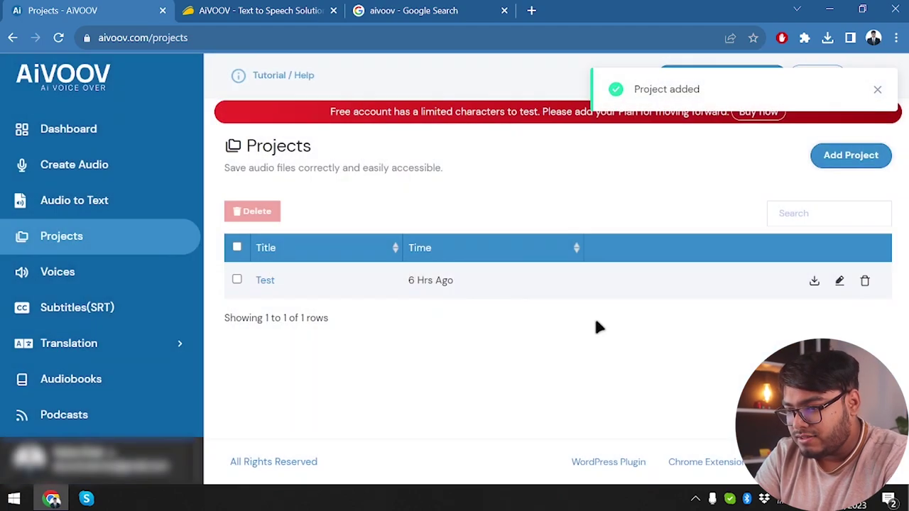
{"action": "left_click", "coordinate": [810, 287]}
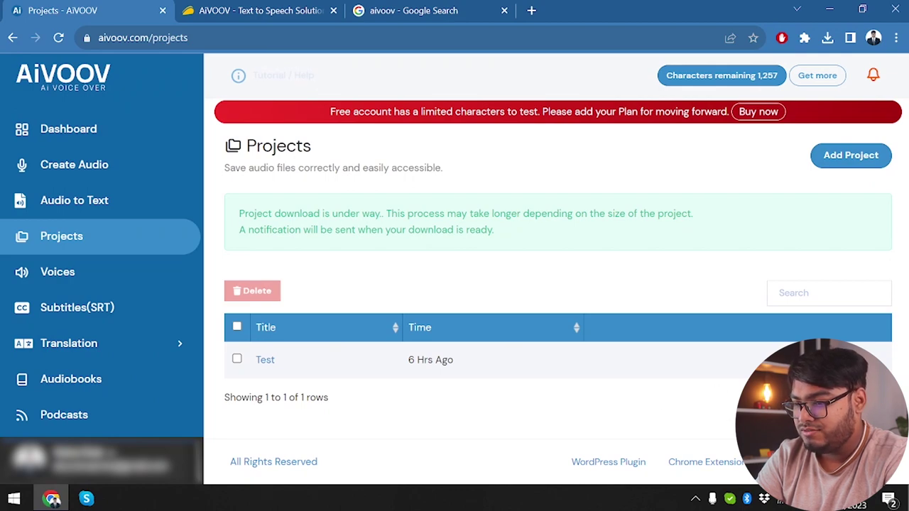
{"action": "left_click", "coordinate": [788, 359]}
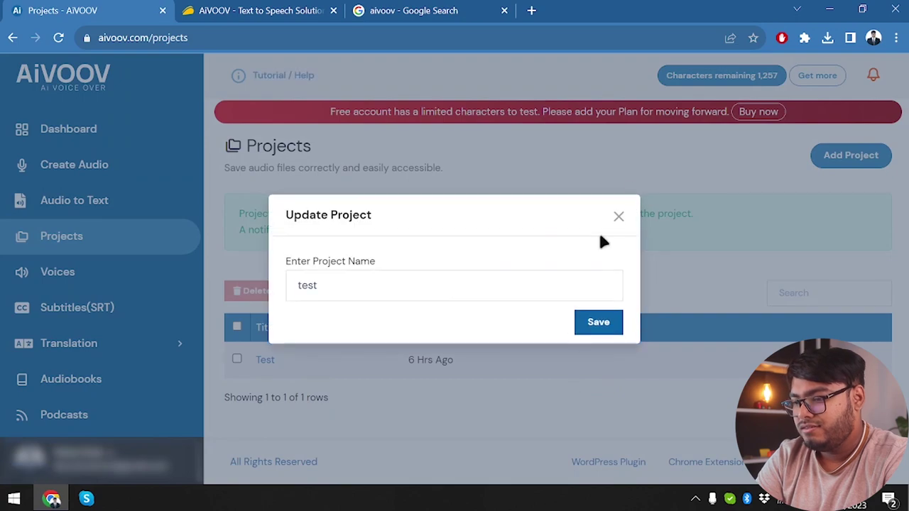
- Close the rename form unchanged and select the ok transcription on the Audio to Text page
{"action": "left_click", "coordinate": [618, 216]}
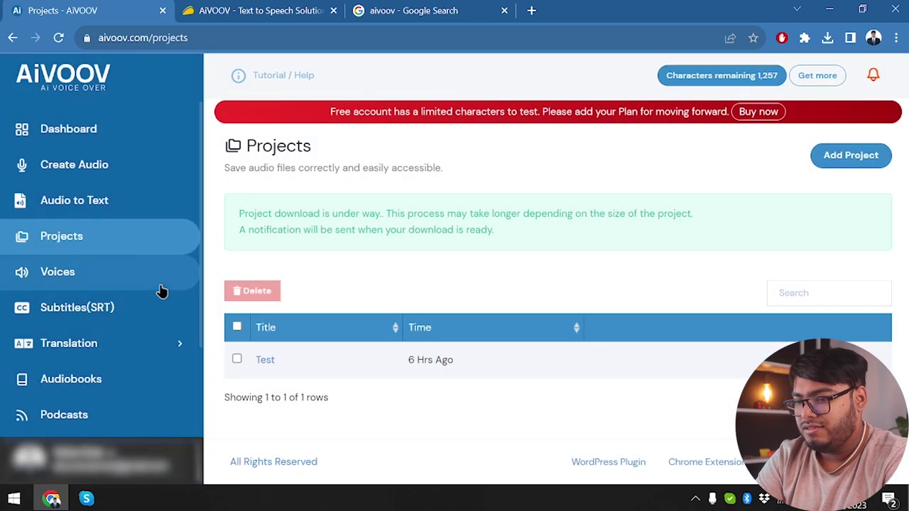
{"action": "left_click", "coordinate": [110, 211]}
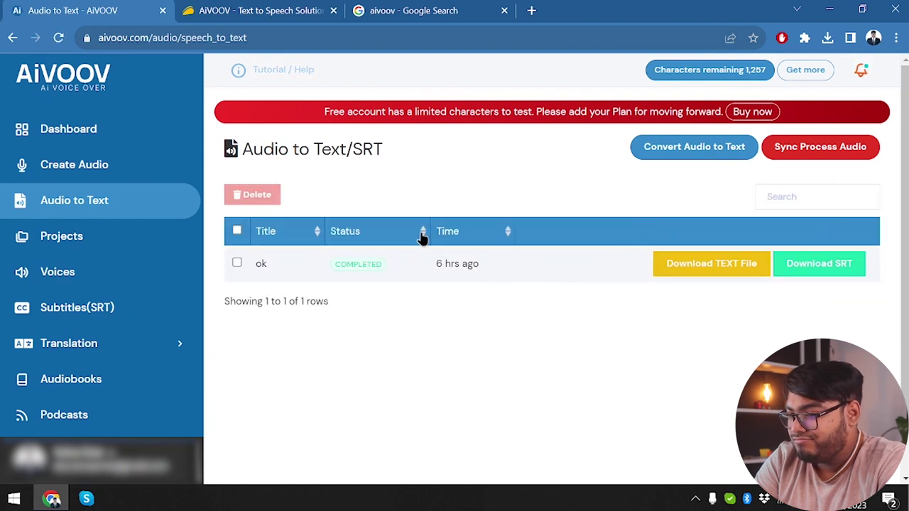
{"action": "left_click", "coordinate": [236, 263]}
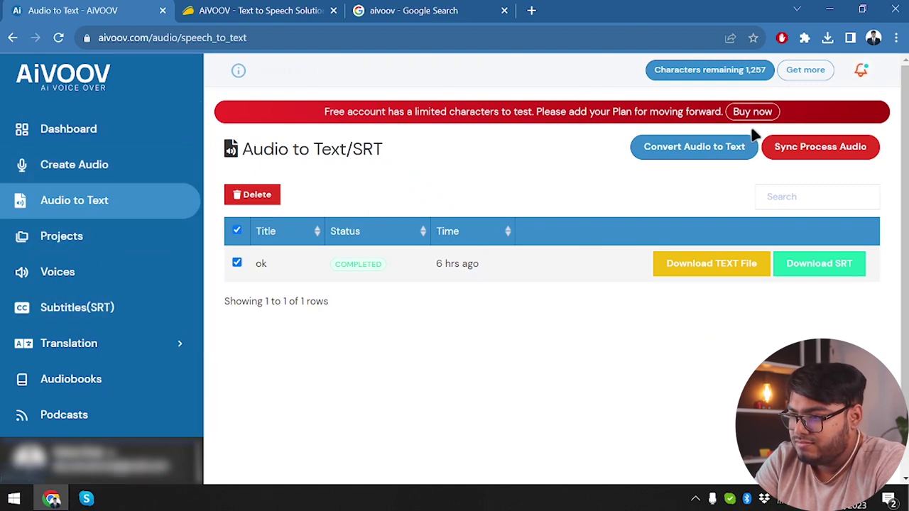
- Start a new audio-to-text conversion, browse the audio languages, then cancel the form
{"action": "left_click", "coordinate": [714, 146]}
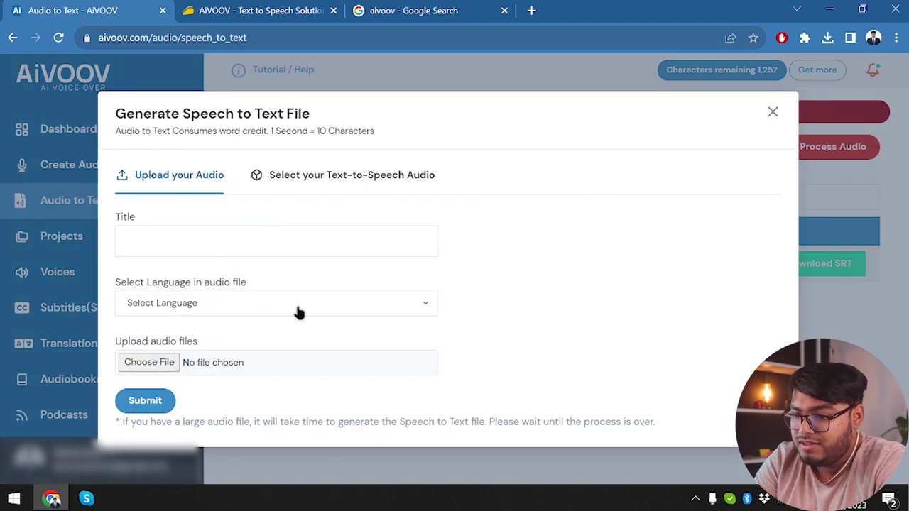
{"action": "left_click", "coordinate": [298, 311]}
{"action": "left_click", "coordinate": [579, 302]}
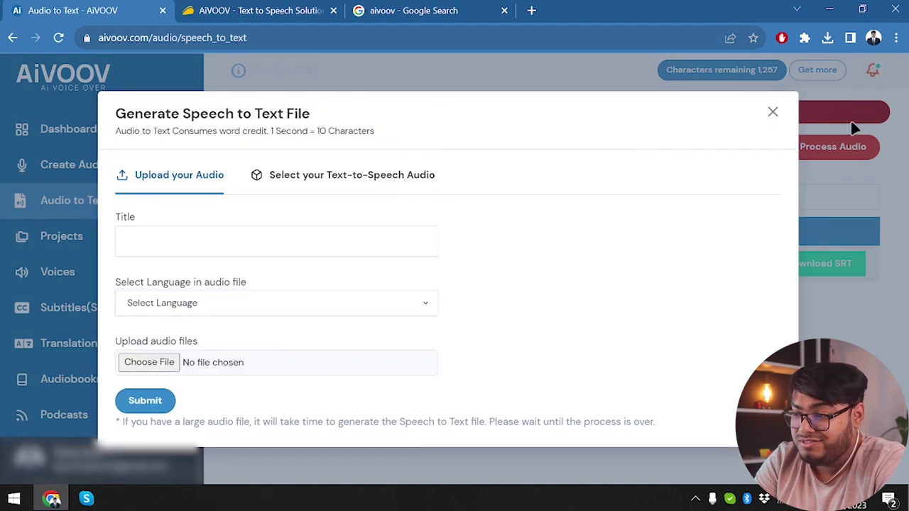
{"action": "left_click", "coordinate": [772, 113]}
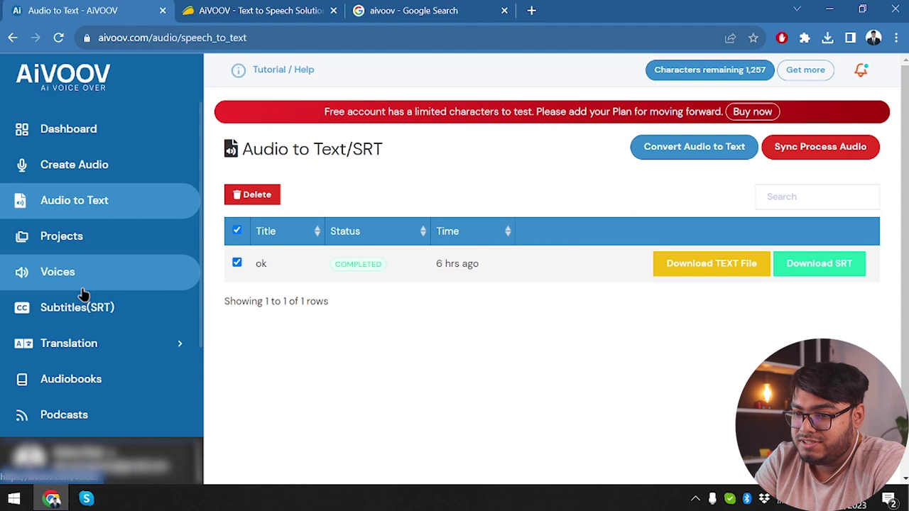
- View the voice section's options menu, then go back to the audio files list
{"action": "left_click_drag", "start_coordinate": [81, 287], "coordinate": [113, 163]}
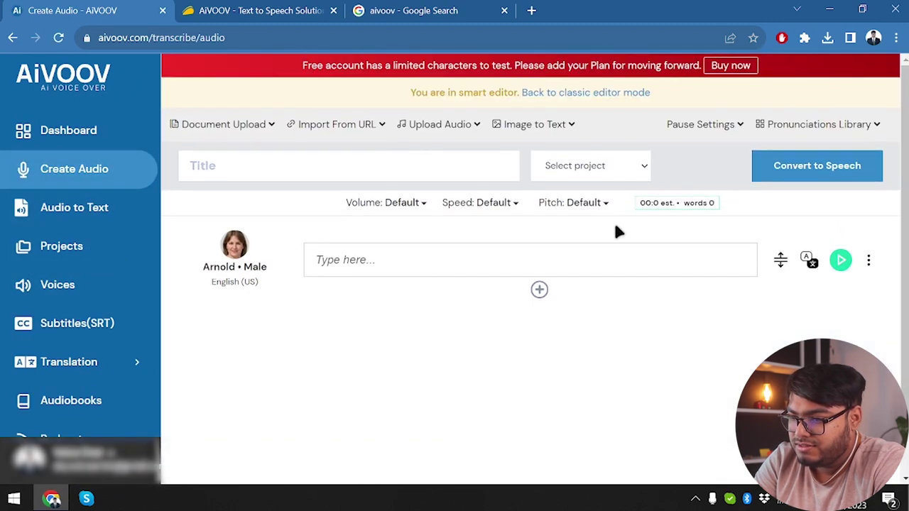
{"action": "scroll", "coordinate": [640, 229], "scroll_direction": "down", "scroll_amount": 1}
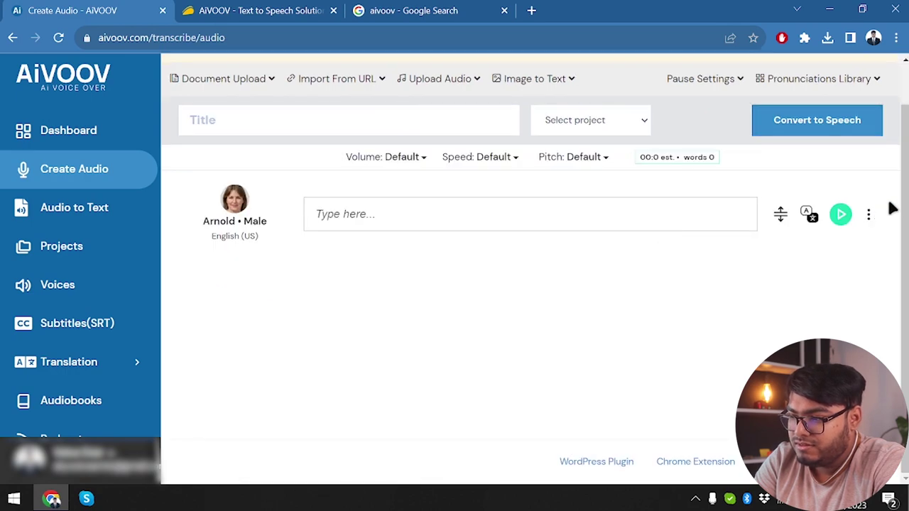
{"action": "left_click", "coordinate": [870, 213]}
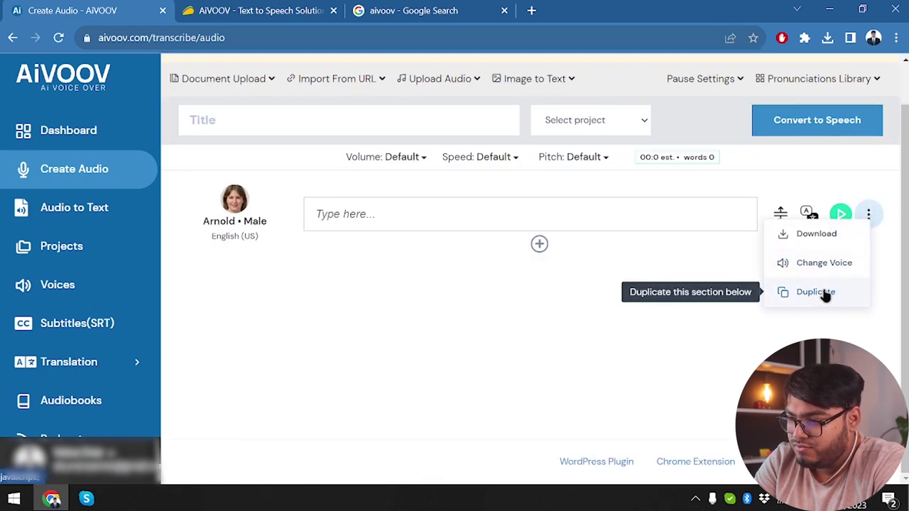
{"action": "left_click", "coordinate": [12, 38]}
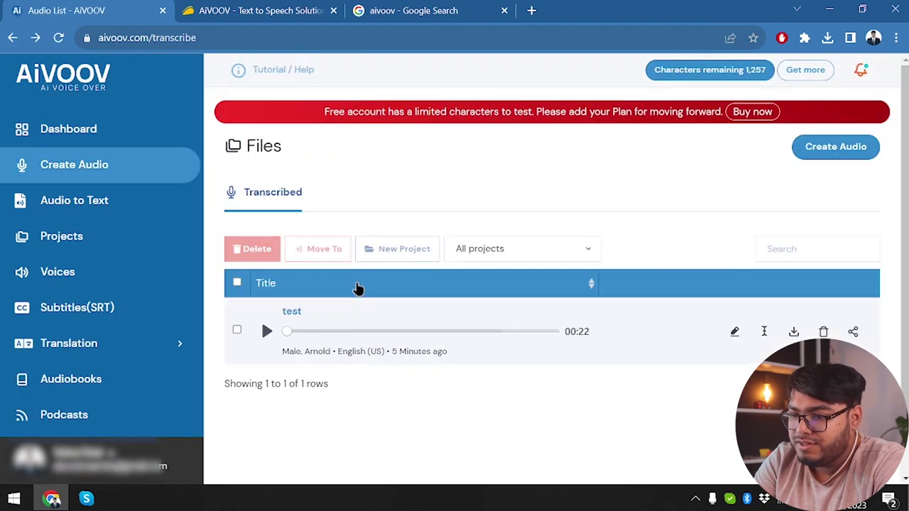
- Move the test voiceover file into the test project
{"action": "left_click", "coordinate": [239, 308]}
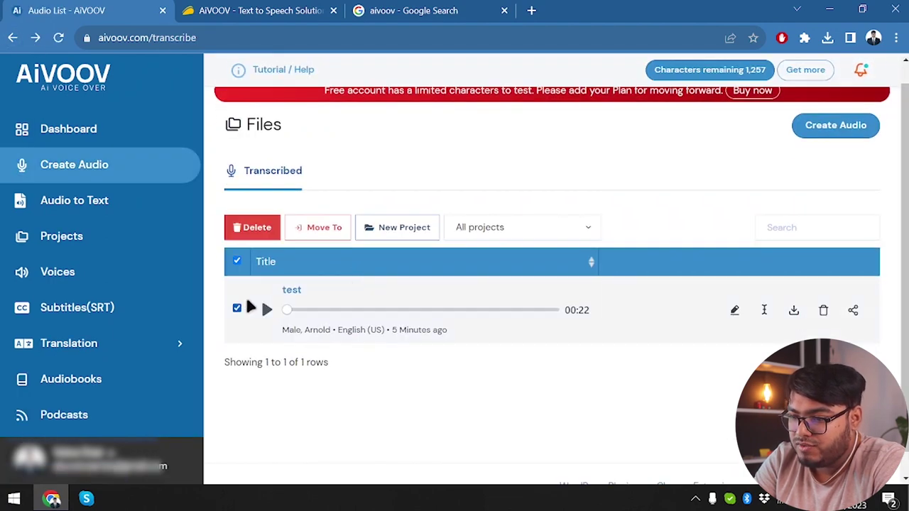
{"action": "left_click", "coordinate": [321, 227]}
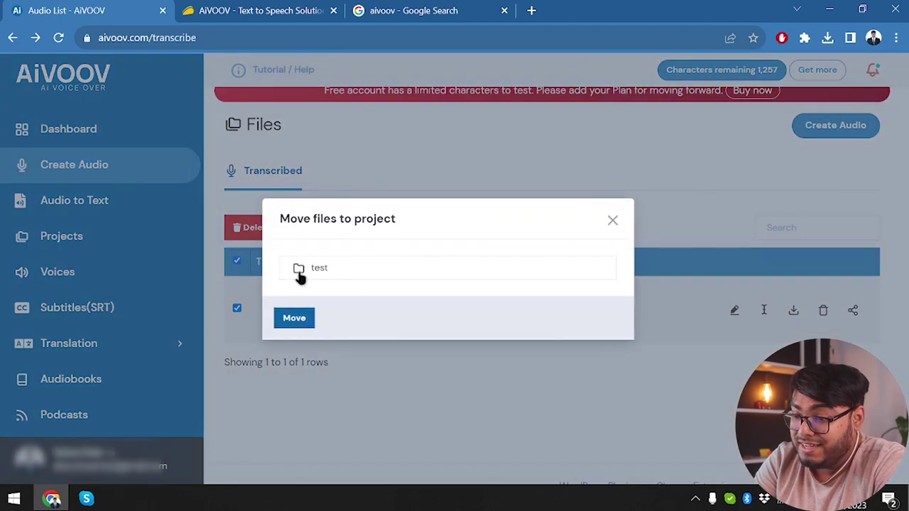
{"action": "left_click", "coordinate": [300, 270]}
{"action": "left_click", "coordinate": [297, 320]}
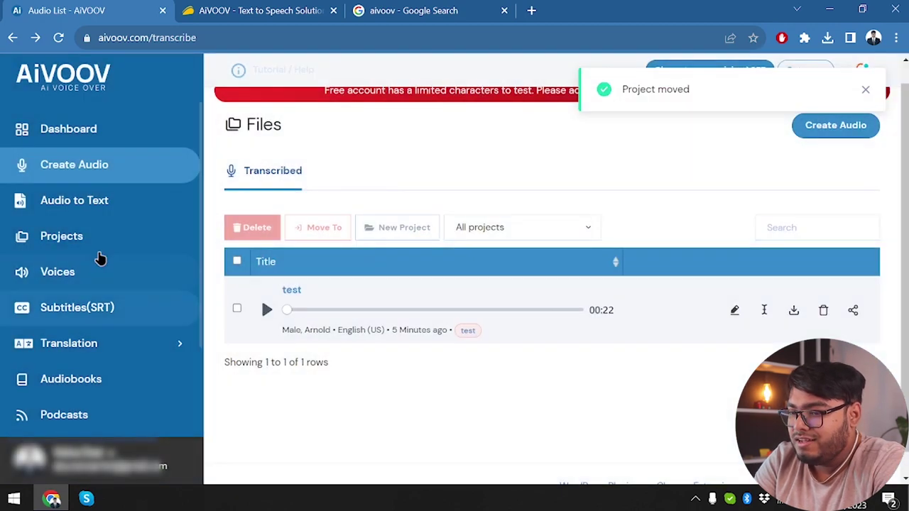
- Download the whole Test project from Projects and check the browser's recent downloads
{"action": "left_click", "coordinate": [97, 240]}
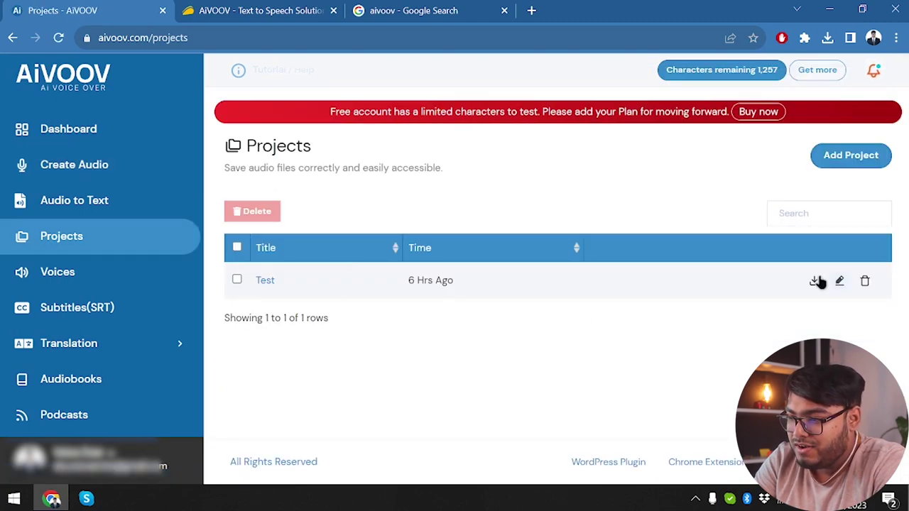
{"action": "left_click", "coordinate": [816, 281]}
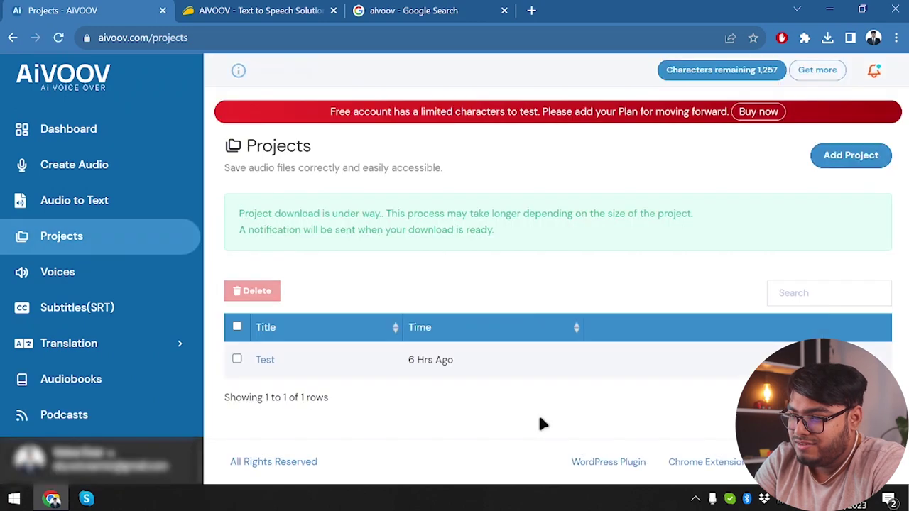
{"action": "left_click", "coordinate": [827, 38]}
{"action": "left_click", "coordinate": [361, 305]}
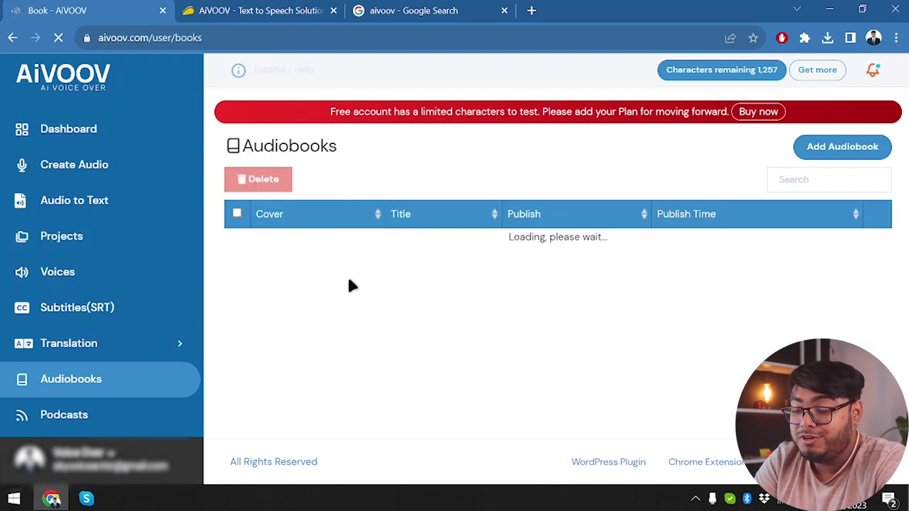
- Create a new audiobook with slug 'test', which is flagged as not available
{"action": "left_click", "coordinate": [842, 146]}
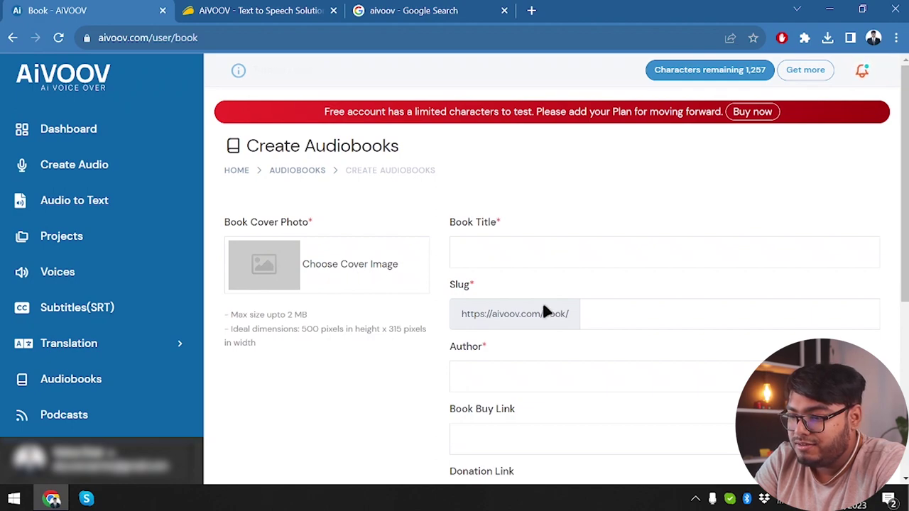
{"action": "scroll", "coordinate": [556, 320], "scroll_direction": "down", "scroll_amount": 1}
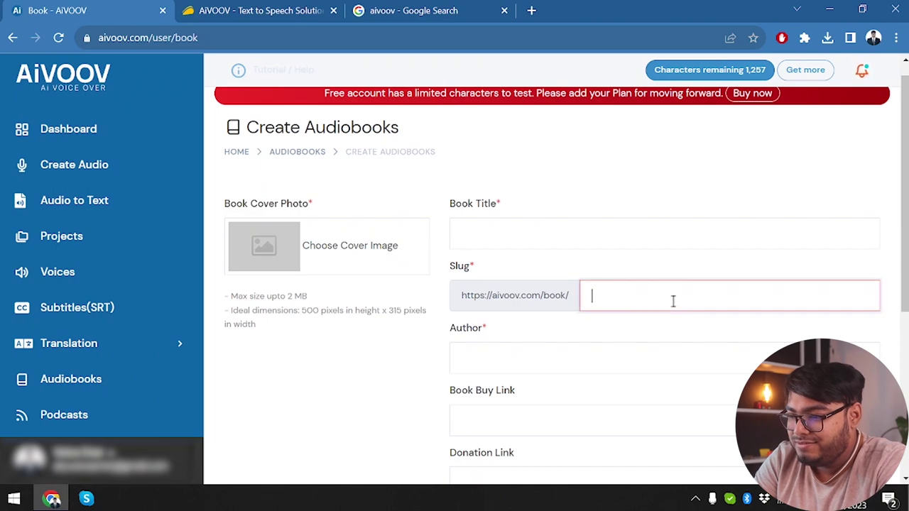
{"action": "scroll", "coordinate": [673, 301], "scroll_direction": "down", "scroll_amount": 1}
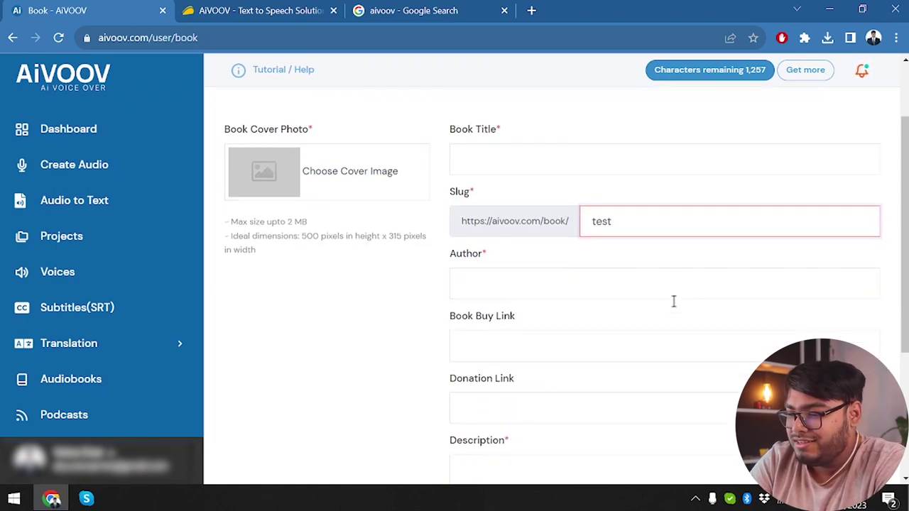
- Go through the Author, Book Buy Link, Donation Link and Description fields, then expand Translation
{"action": "left_click", "coordinate": [567, 299]}
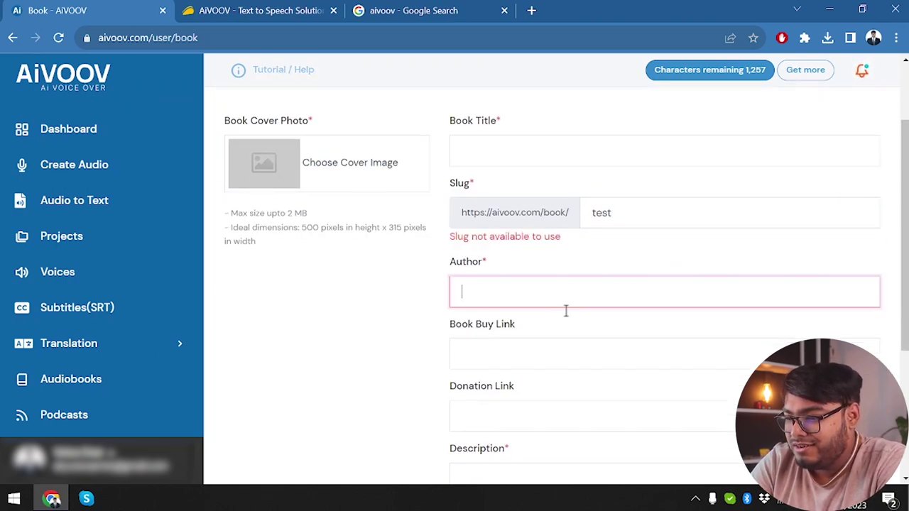
{"action": "left_click", "coordinate": [556, 367]}
{"action": "scroll", "coordinate": [555, 367], "scroll_direction": "down", "scroll_amount": 1}
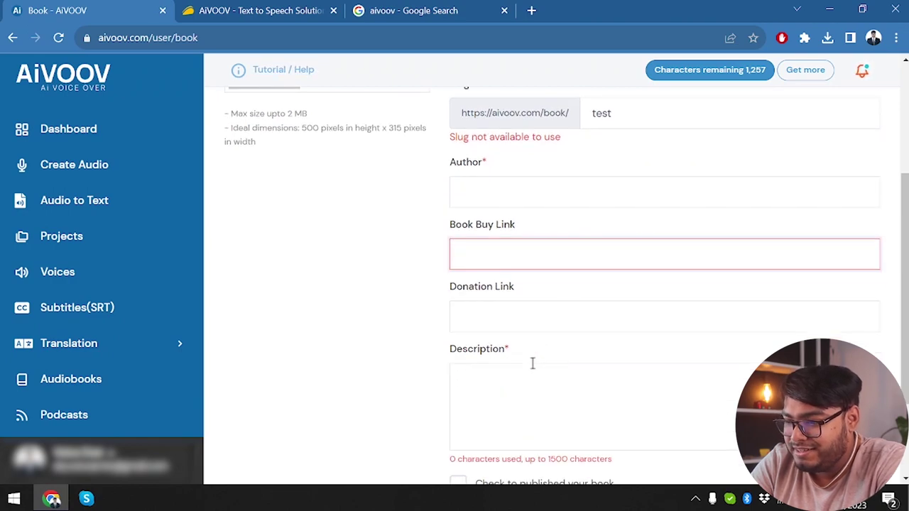
{"action": "scroll", "coordinate": [532, 363], "scroll_direction": "down", "scroll_amount": 1}
{"action": "left_click", "coordinate": [526, 238]}
{"action": "left_click", "coordinate": [521, 330]}
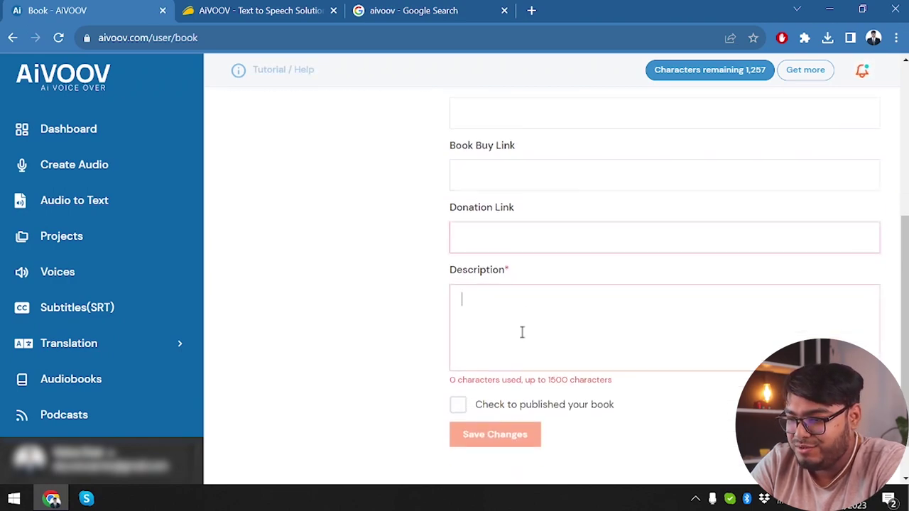
{"action": "scroll", "coordinate": [521, 330], "scroll_direction": "up", "scroll_amount": 3}
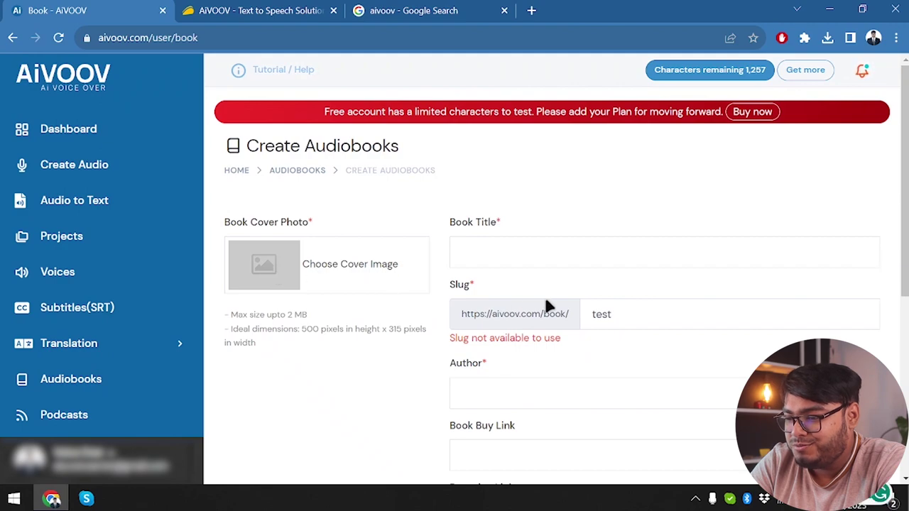
{"action": "scroll", "coordinate": [546, 304], "scroll_direction": "down", "scroll_amount": 2}
{"action": "scroll", "coordinate": [513, 298], "scroll_direction": "up", "scroll_amount": 2}
{"action": "left_click", "coordinate": [85, 348]}
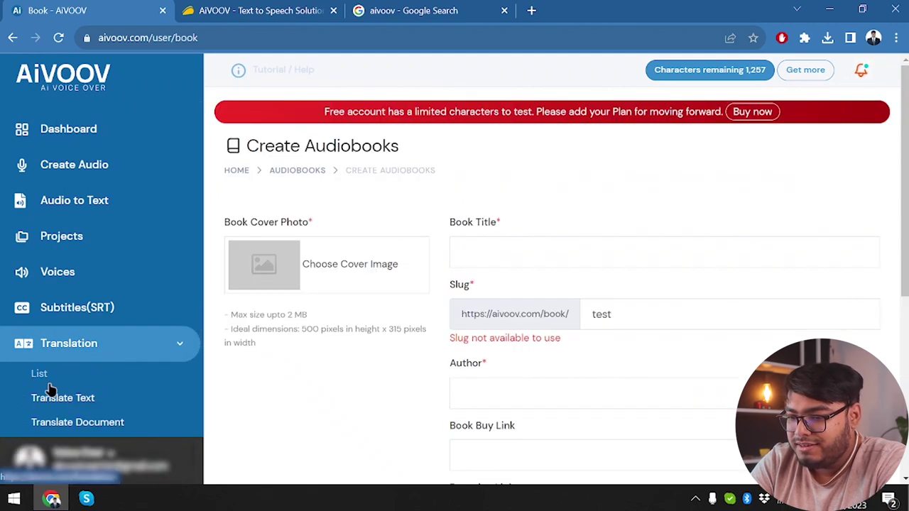
- Create a new text translation and paste the saved promo paragraphs from clipboard history
{"action": "scroll", "coordinate": [106, 395], "scroll_direction": "down", "scroll_amount": 1}
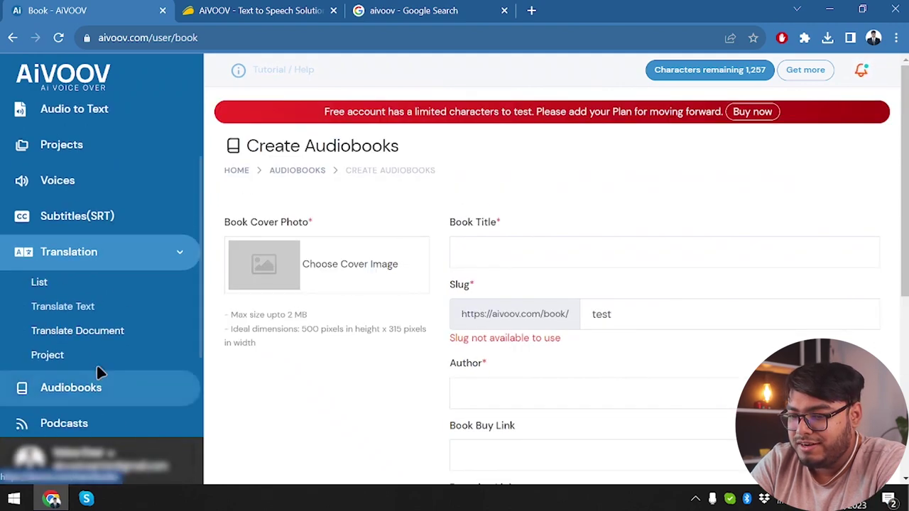
{"action": "left_click", "coordinate": [57, 288]}
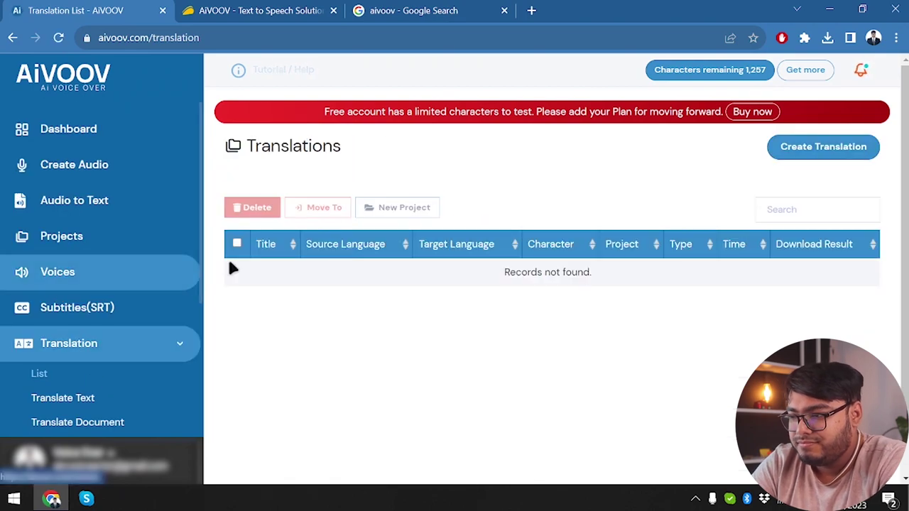
{"action": "left_click", "coordinate": [815, 153]}
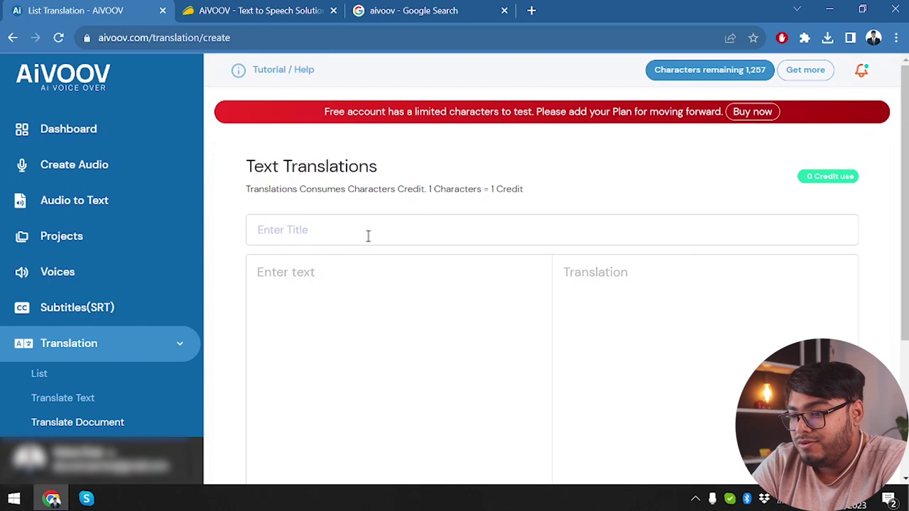
{"action": "left_click", "coordinate": [367, 237]}
{"action": "scroll", "coordinate": [371, 275], "scroll_direction": "down", "scroll_amount": 2}
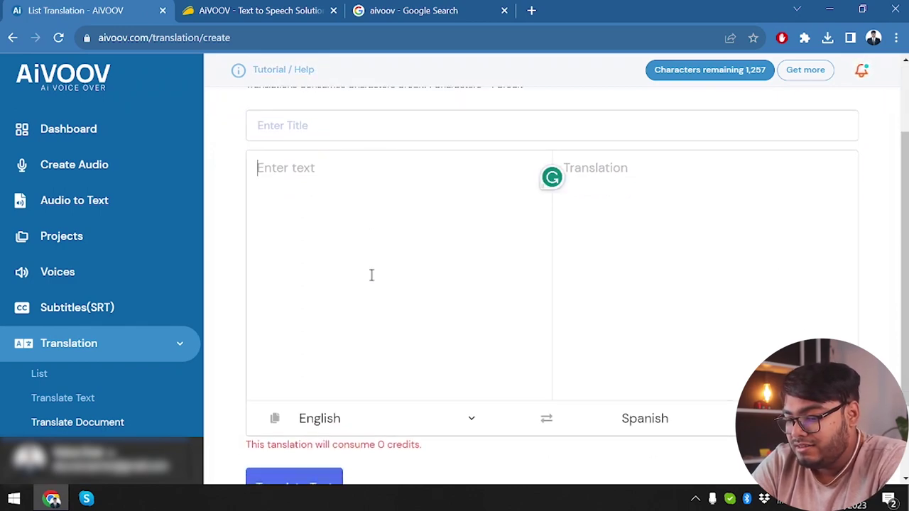
{"action": "key", "text": "super+v"}
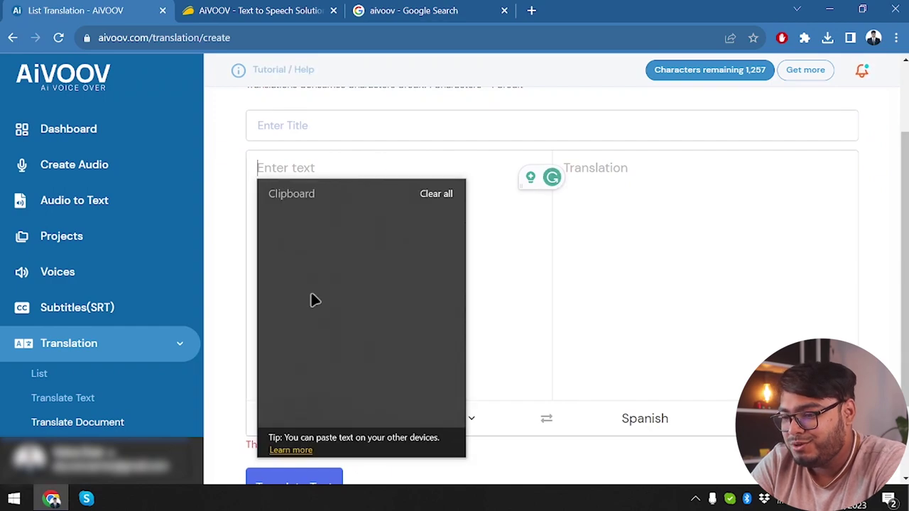
{"action": "left_click", "coordinate": [316, 299]}
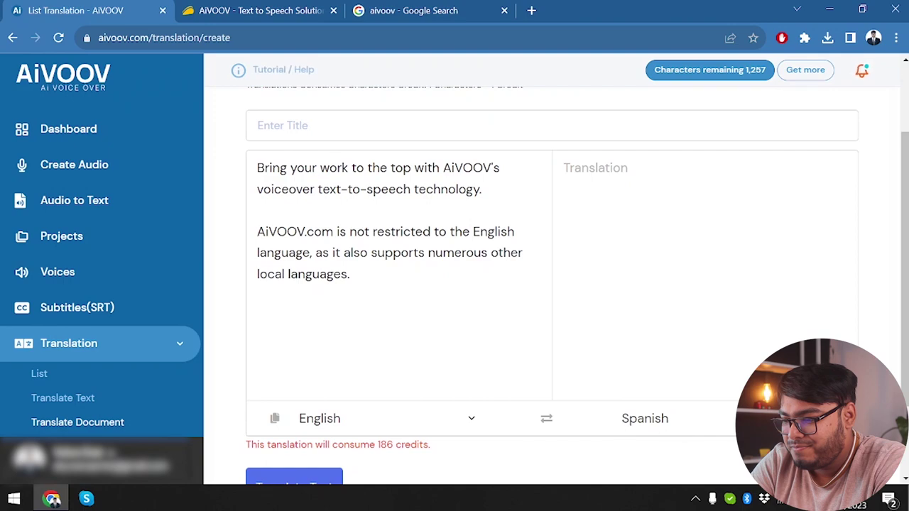
- Keep Spanish as the target language for the English promo text
{"action": "left_click", "coordinate": [774, 420]}
{"action": "left_click", "coordinate": [584, 269]}
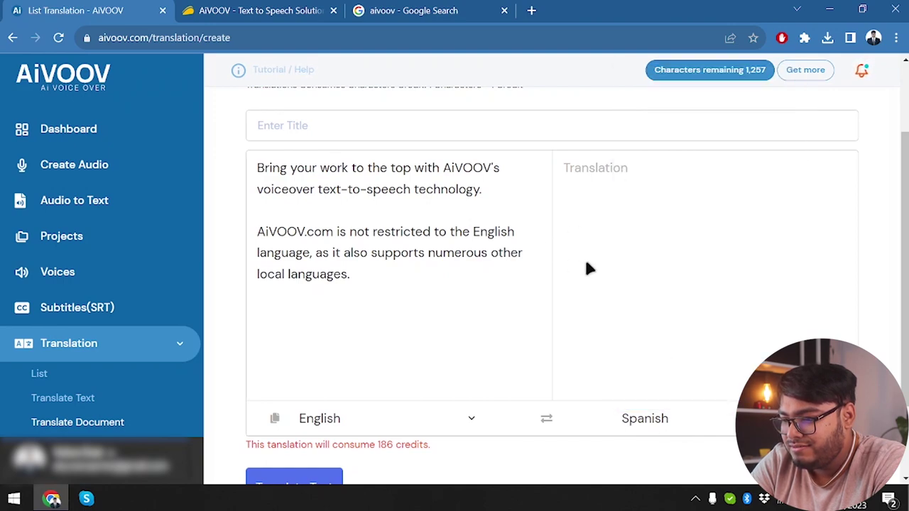
{"action": "scroll", "coordinate": [547, 245], "scroll_direction": "up", "scroll_amount": 1}
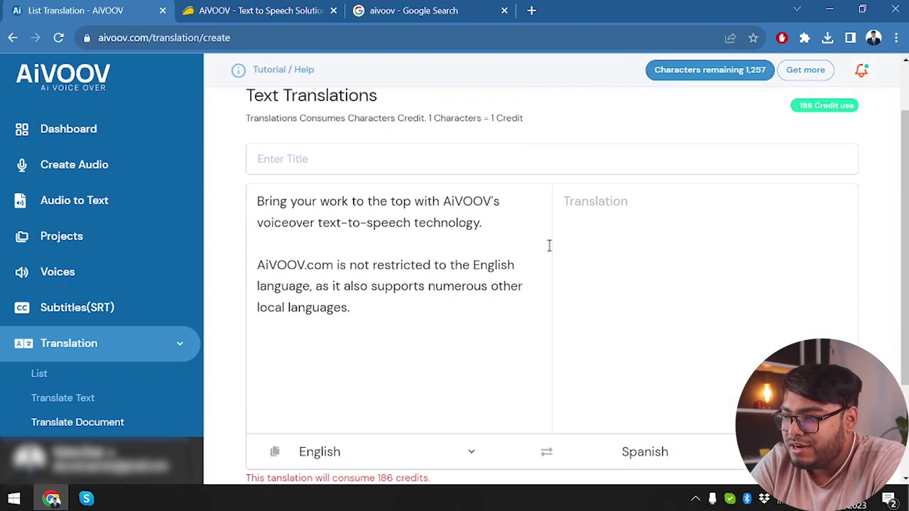
{"action": "scroll", "coordinate": [548, 246], "scroll_direction": "down", "scroll_amount": 2}
{"action": "scroll", "coordinate": [548, 245], "scroll_direction": "up", "scroll_amount": 3}
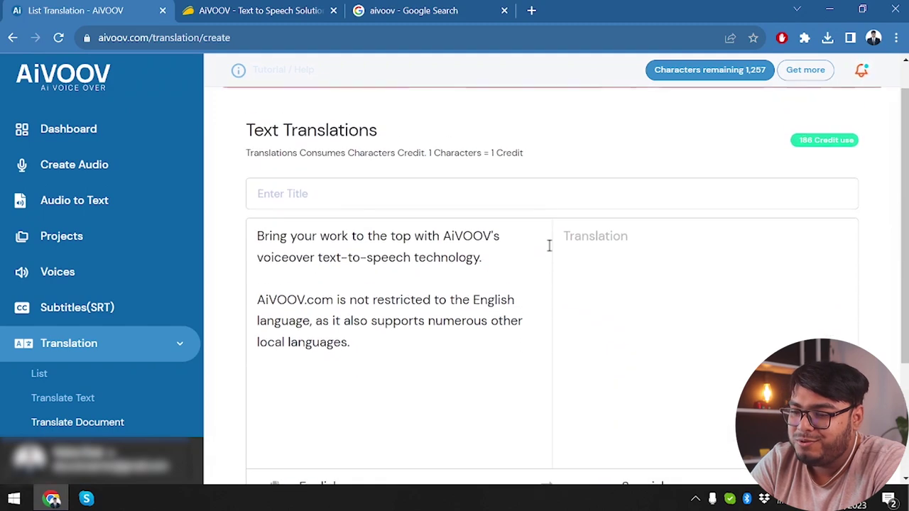
{"action": "left_click", "coordinate": [501, 199]}
{"action": "scroll", "coordinate": [502, 201], "scroll_direction": "down", "scroll_amount": 3}
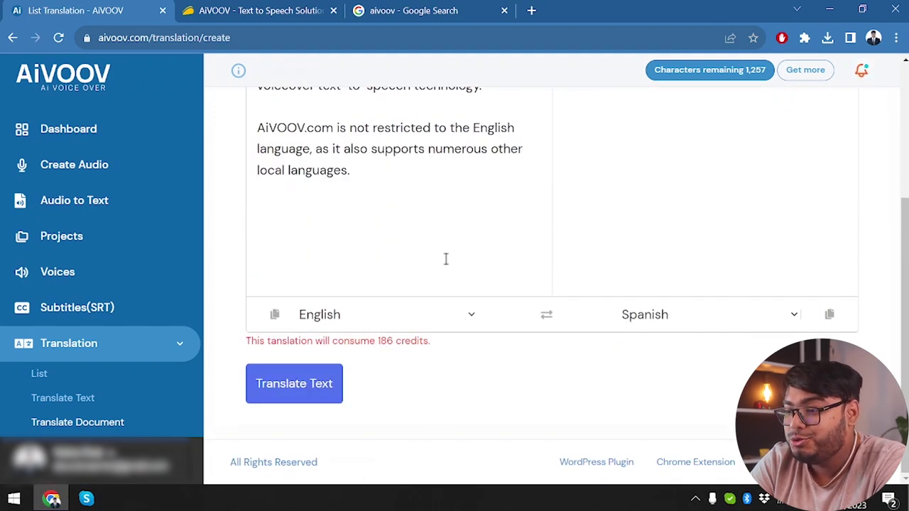
{"action": "scroll", "coordinate": [446, 259], "scroll_direction": "up", "scroll_amount": 4}
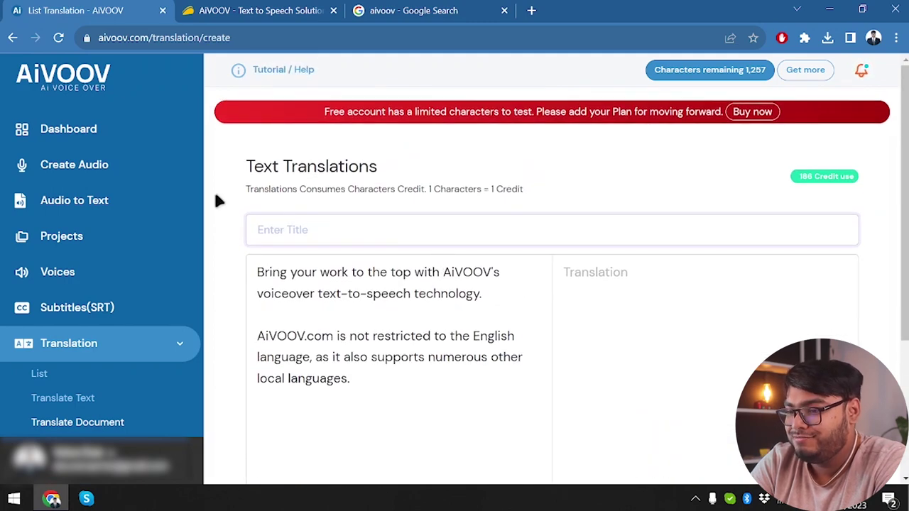
- Return to the AiVOOV Dashboard to view the transcribe overview and characters used
{"action": "left_click", "coordinate": [63, 84]}
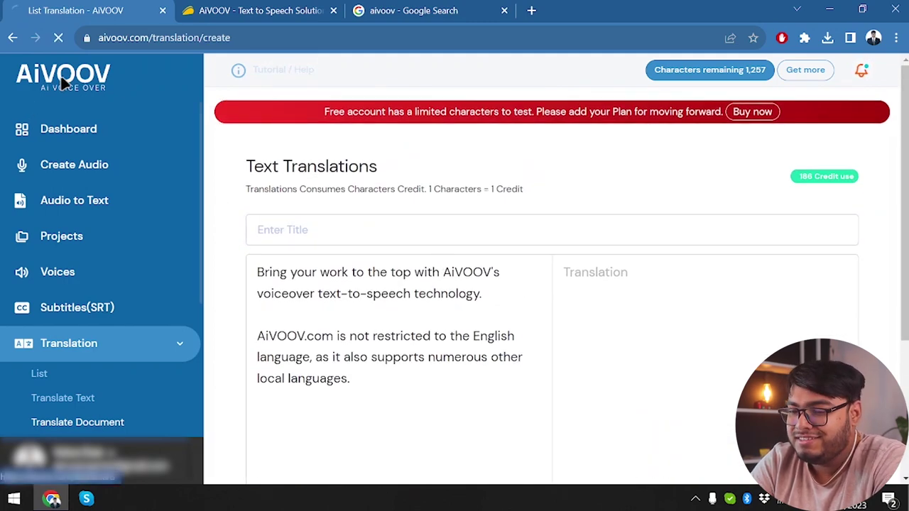
{"action": "scroll", "coordinate": [179, 293], "scroll_direction": "down", "scroll_amount": 2}
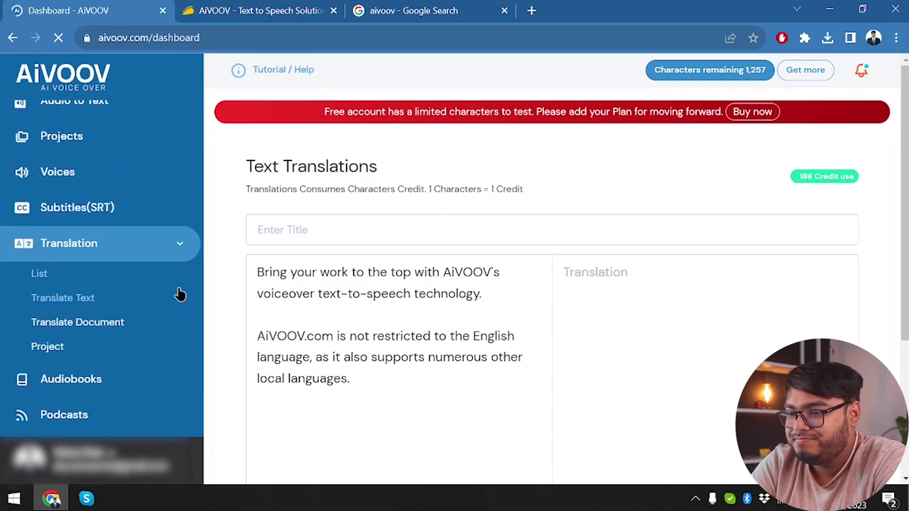